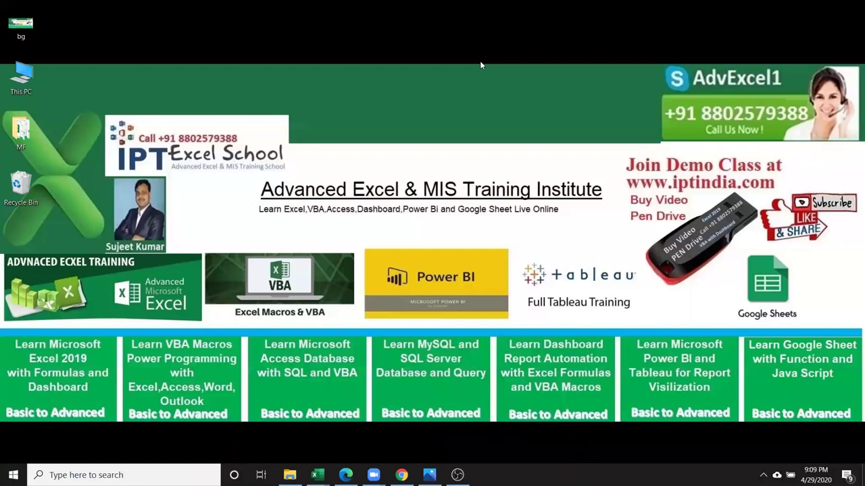
# Close the Dashboard -1 workbook with Don't Save and bring Book1's Sheet7 to the front.
pyautogui.click(316, 475)
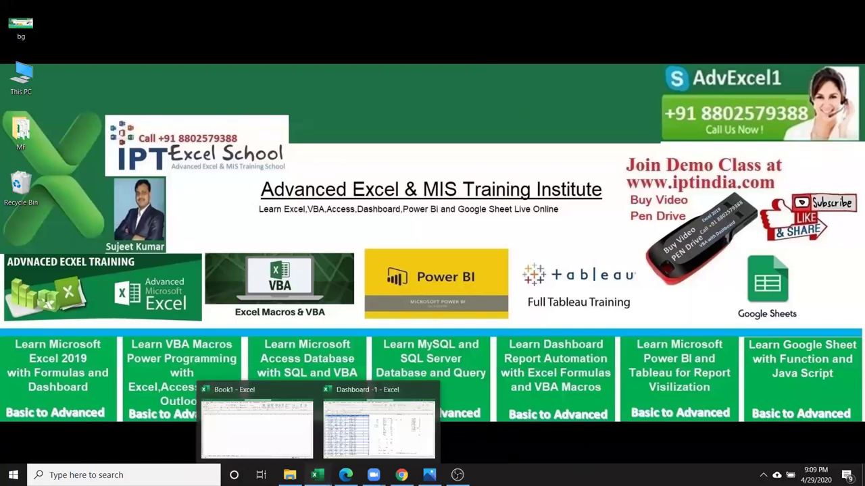
pyautogui.click(328, 456)
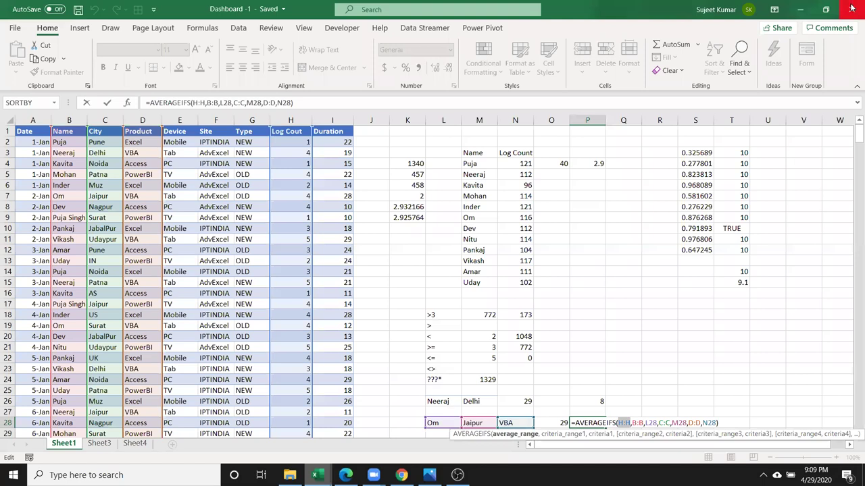
pyautogui.click(851, 9)
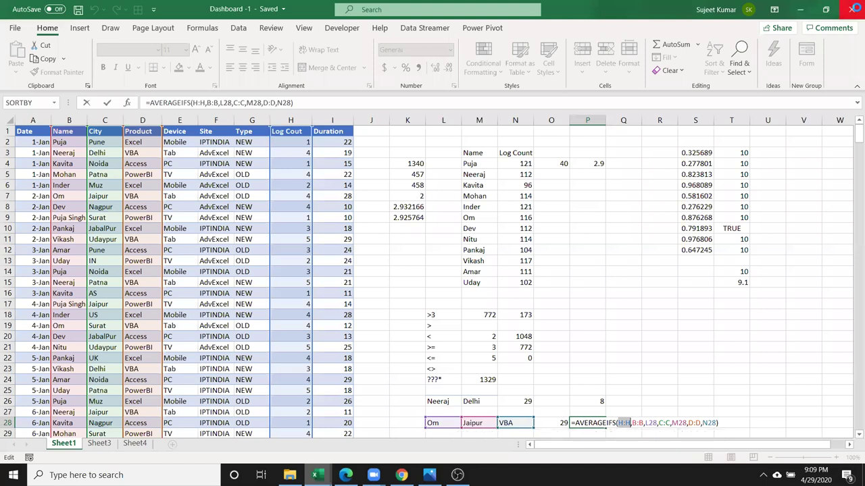
pyautogui.click(432, 250)
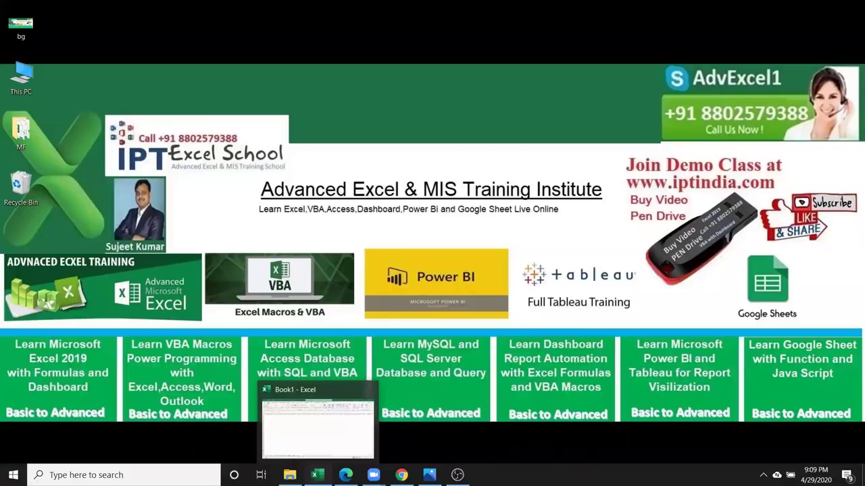
pyautogui.click(315, 475)
pyautogui.click(116, 130)
# From the Developer tab, check the Macros list and launch the Visual Basic editor.
pyautogui.click(67, 153)
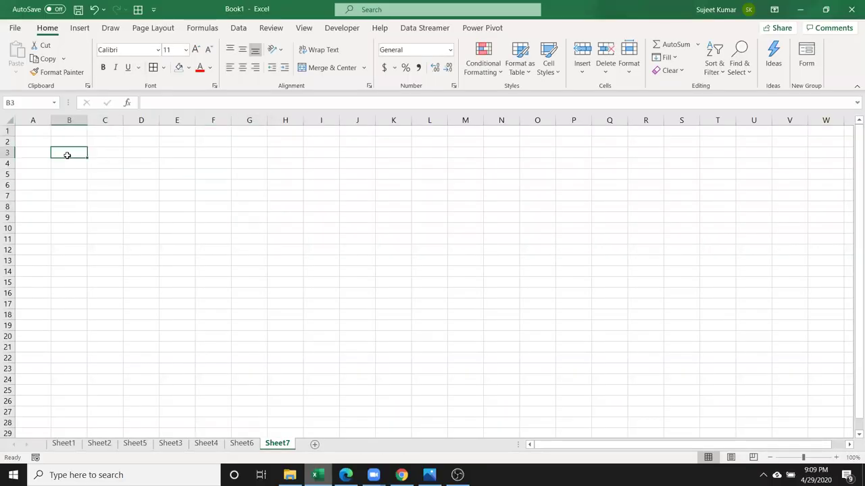
pyautogui.click(355, 31)
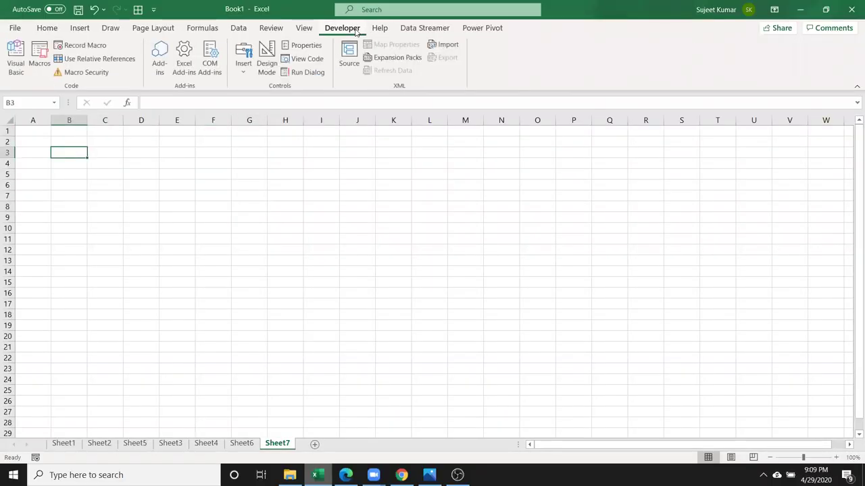
pyautogui.click(48, 132)
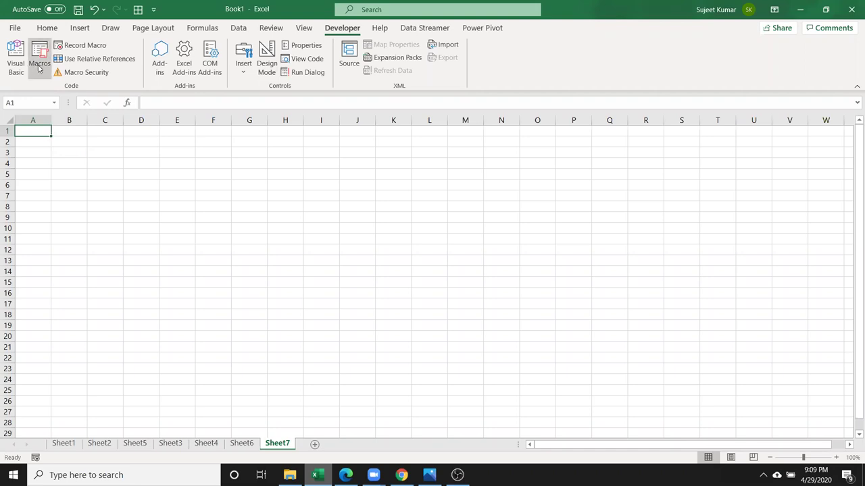
pyautogui.click(66, 162)
pyautogui.moveTo(46, 132); pyautogui.dragTo(47, 138)
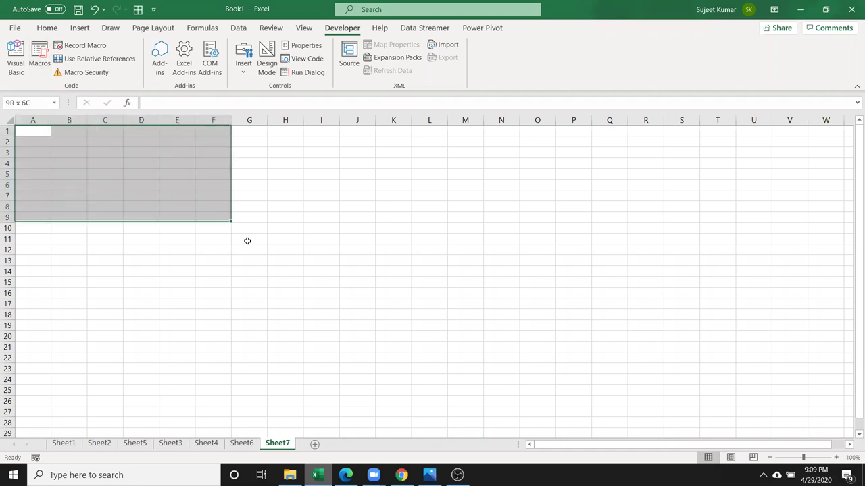
pyautogui.click(40, 133)
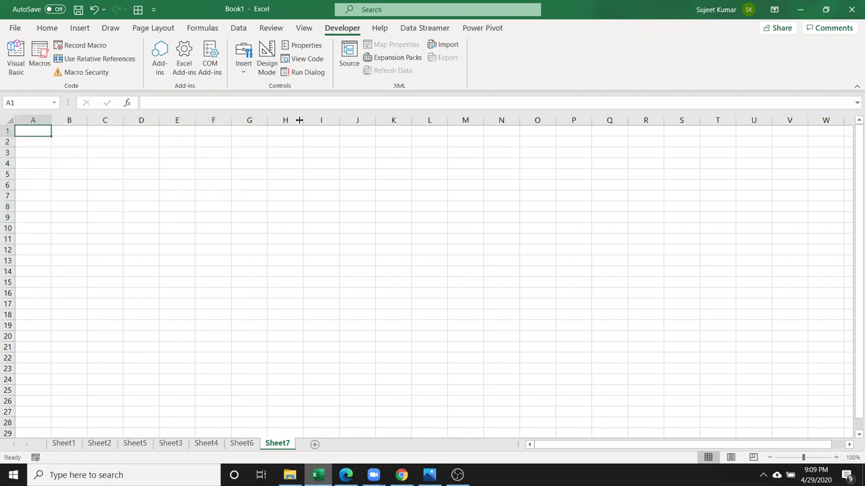
pyautogui.click(39, 64)
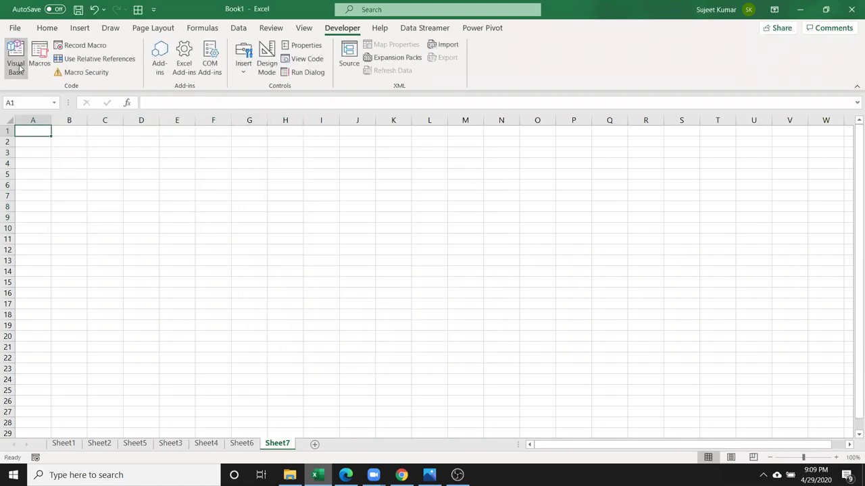
pyautogui.click(15, 60)
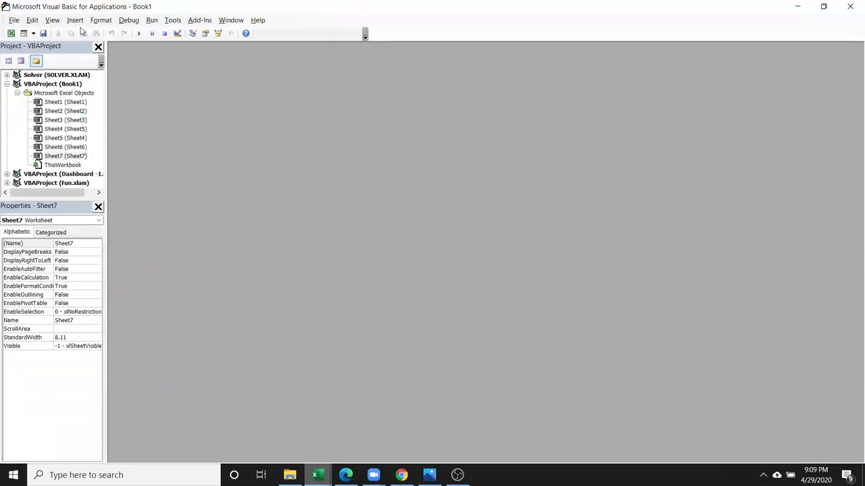
# Insert a new module holding an empty Sub rr() procedure.
pyautogui.click(74, 19)
pyautogui.click(86, 57)
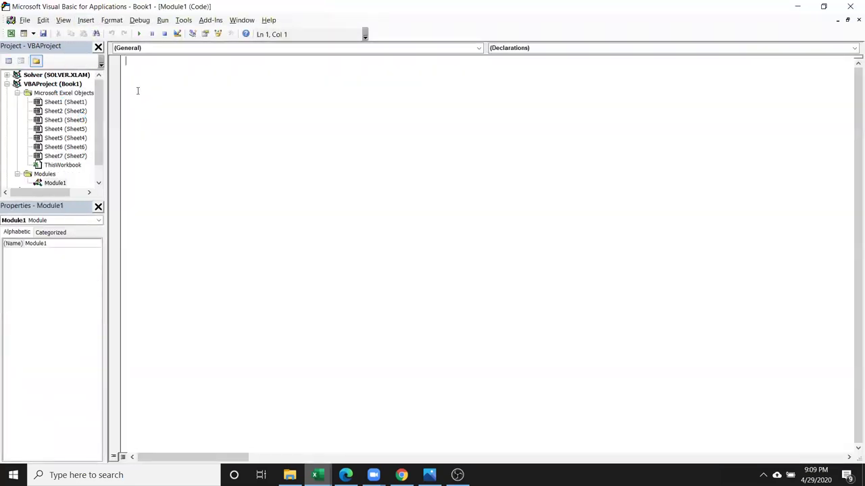
pyautogui.write('sub rr')
pyautogui.write('()')
pyautogui.press('Return')
pyautogui.hotkey('alt', 'F11')
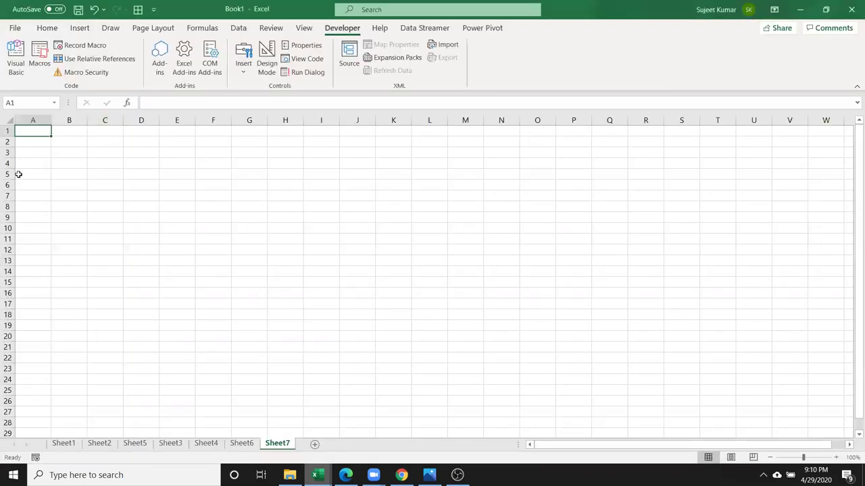
# Inspect cells A3, D6, A2 and B2 on the blank Sheet7 before returning to the code.
pyautogui.moveTo(29, 153)
pyautogui.mouseDown()
pyautogui.moveTo(706, 274)
pyautogui.moveTo(757, 316)
pyautogui.mouseUp()
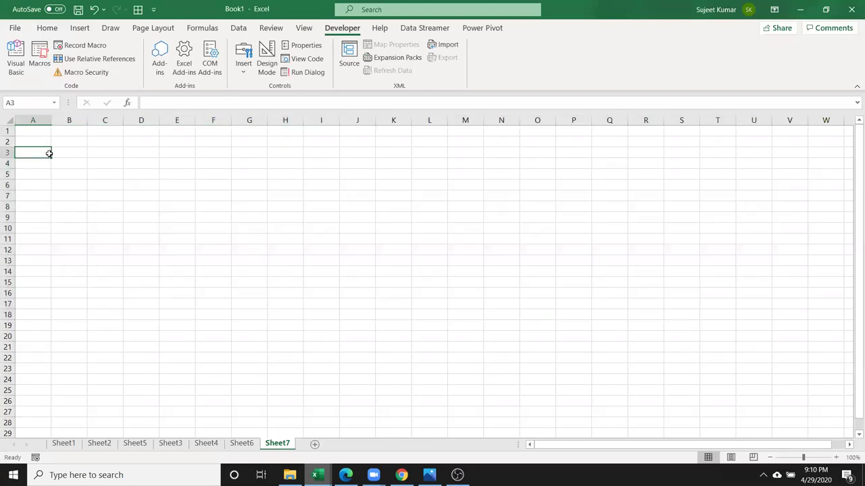
pyautogui.moveTo(48, 155); pyautogui.dragTo(71, 159)
pyautogui.click(34, 151)
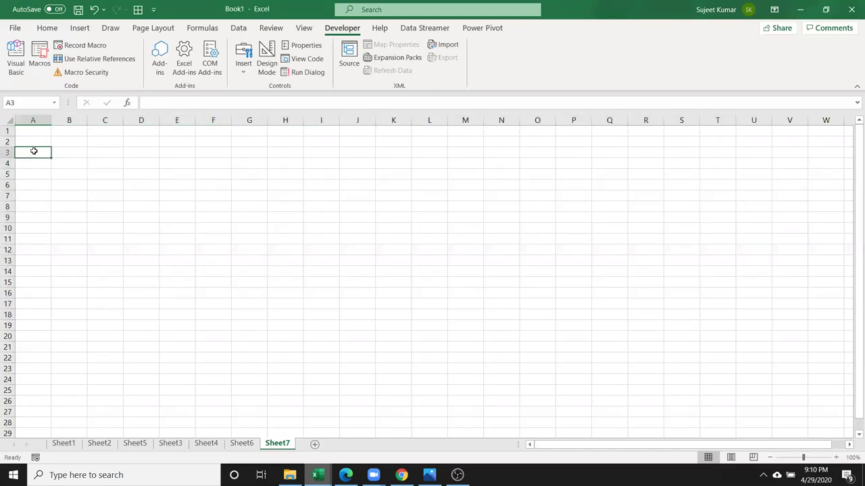
pyautogui.click(144, 184)
pyautogui.click(37, 146)
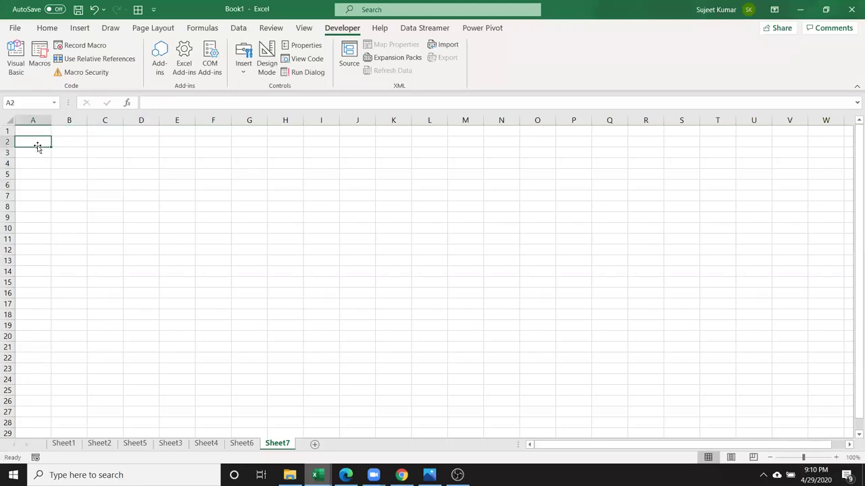
pyautogui.click(77, 143)
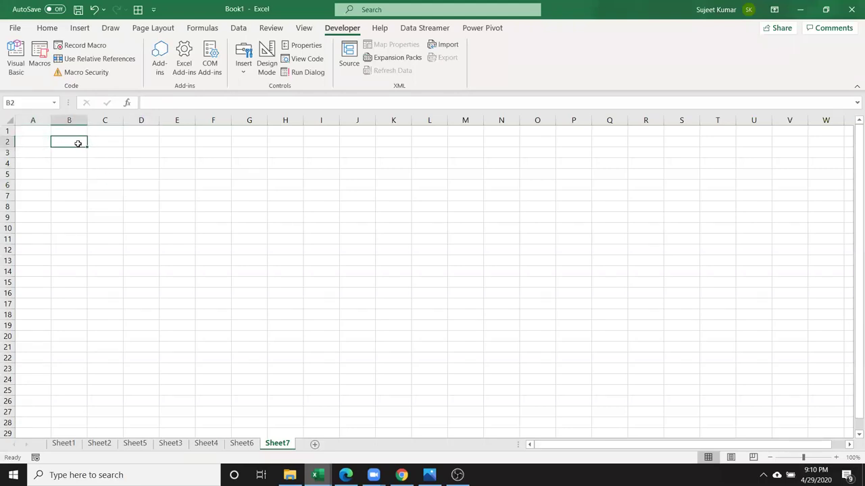
pyautogui.click(36, 143)
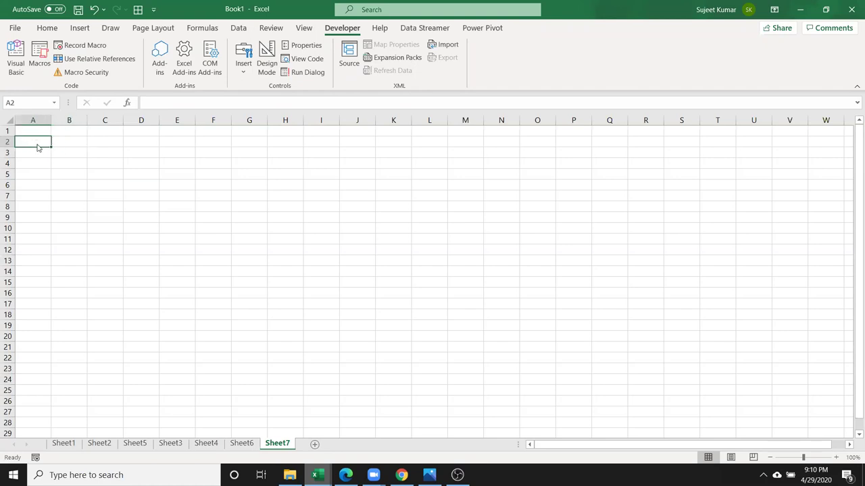
pyautogui.hotkey('alt', 'F11')
pyautogui.hotkey('alt', 'F11')
pyautogui.hotkey('alt', 'F11')
# Write Range("A2").Value = "Month" inside Sub rr.
pyautogui.write('range')
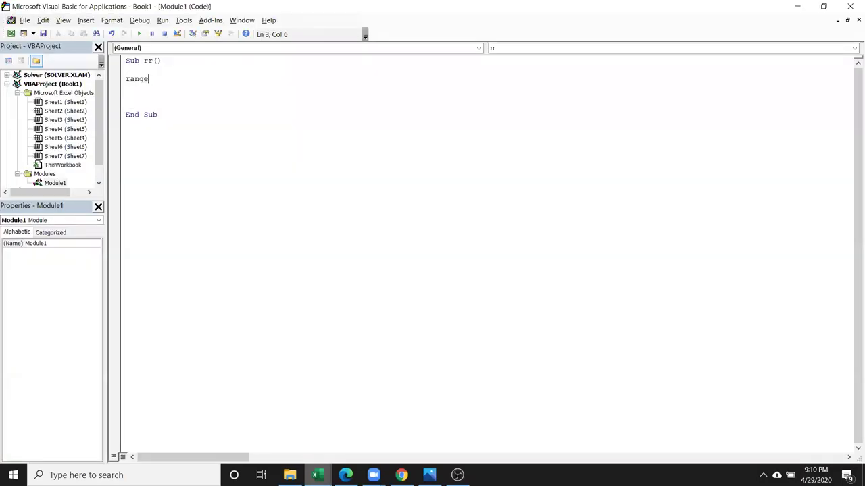
pyautogui.write('("')
pyautogui.press('Return')
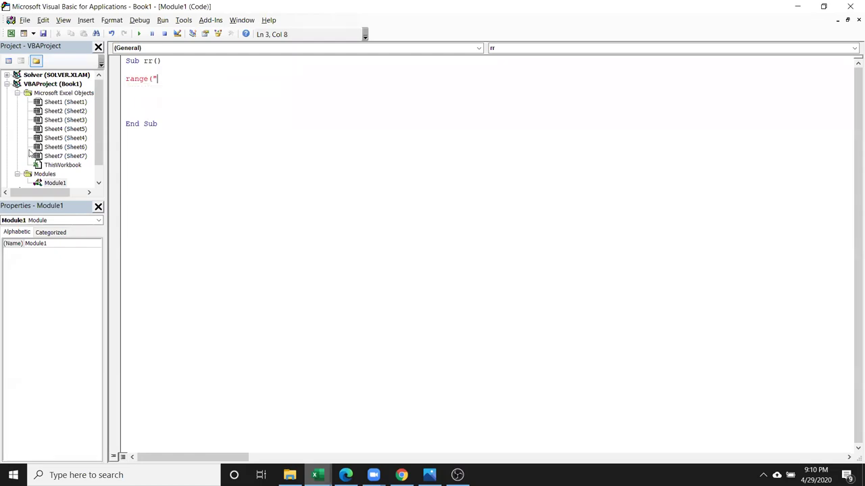
pyautogui.press('Return')
pyautogui.write('A')
pyautogui.write('2')
pyautogui.write('"')
pyautogui.write('.valu')
pyautogui.press('Tab')
pyautogui.write('= ')
pyautogui.write('"Mont')
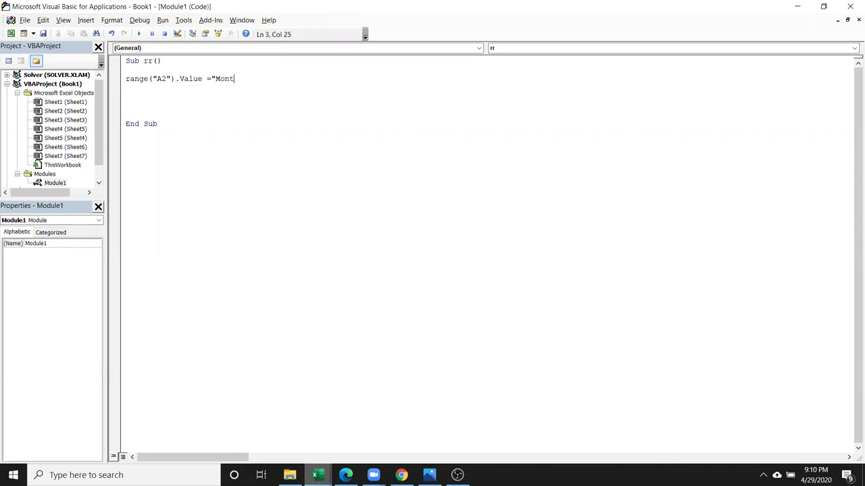
pyautogui.write('h"')
pyautogui.press('Return')
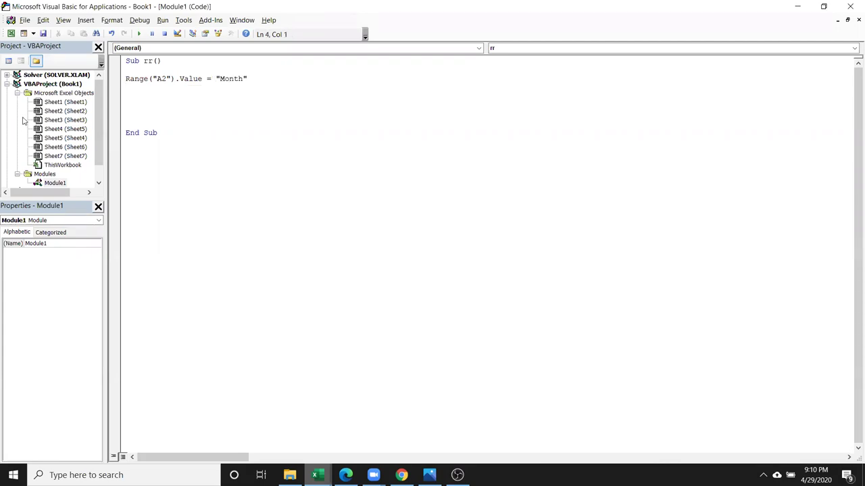
# Add Range("B2").Value = Date and restore the editor window beside Excel.
pyautogui.hotkey('alt', 'F11')
pyautogui.click(69, 143)
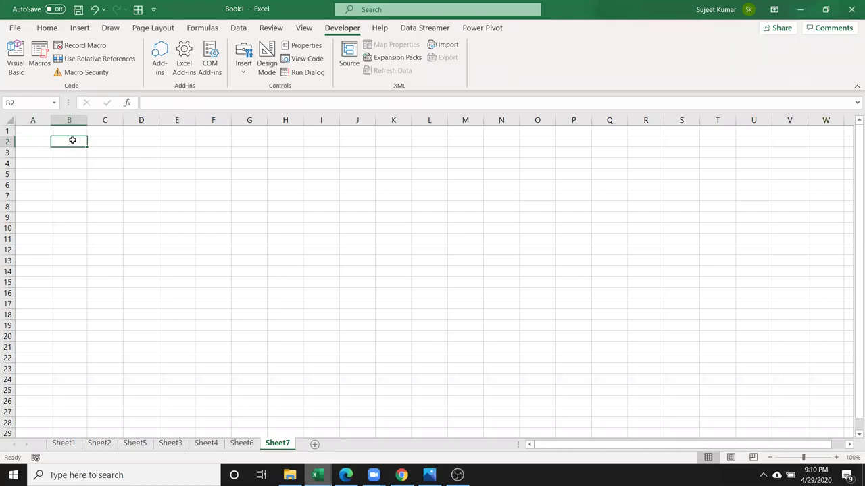
pyautogui.hotkey('alt', 'F11')
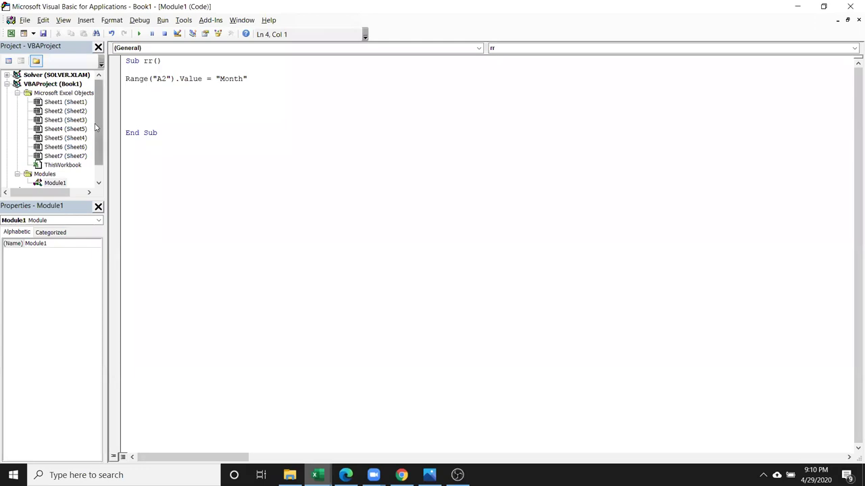
pyautogui.write('range')
pyautogui.write('("B2")')
pyautogui.write('.valu')
pyautogui.press('Tab')
pyautogui.write('=date')
pyautogui.press('Return')
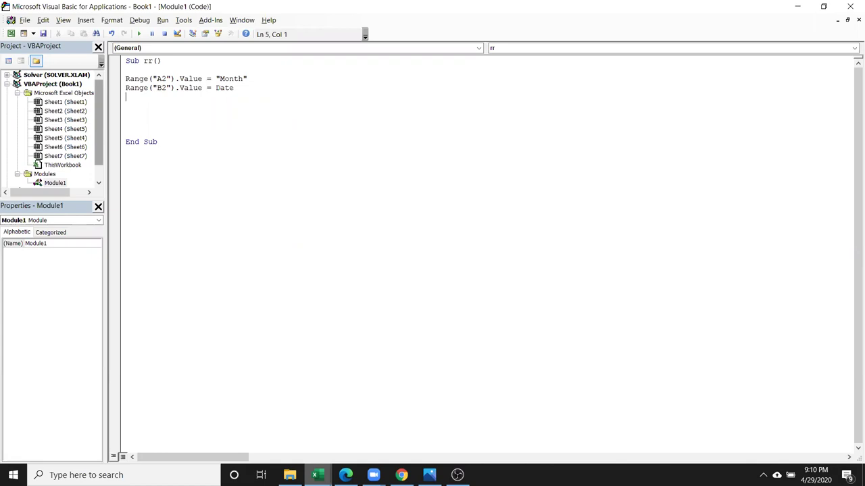
pyautogui.click(824, 6)
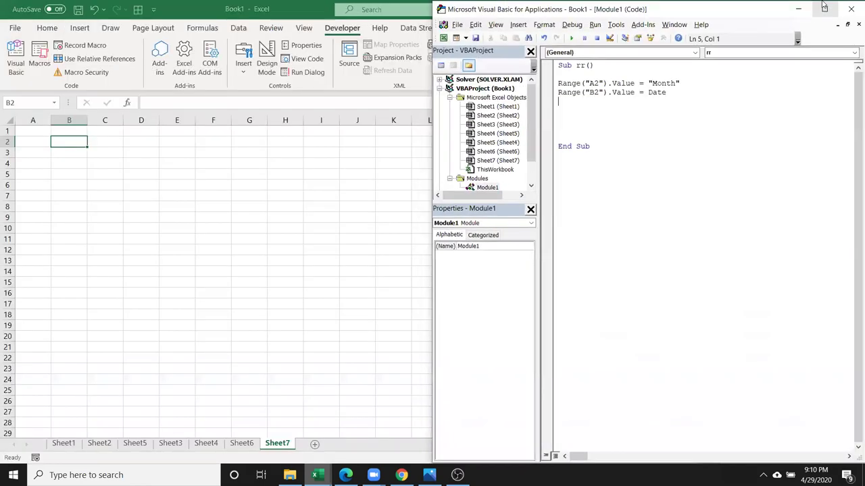
# Run rr, then change the B2 value to Format(Date, "MMM-YY").
pyautogui.click(571, 38)
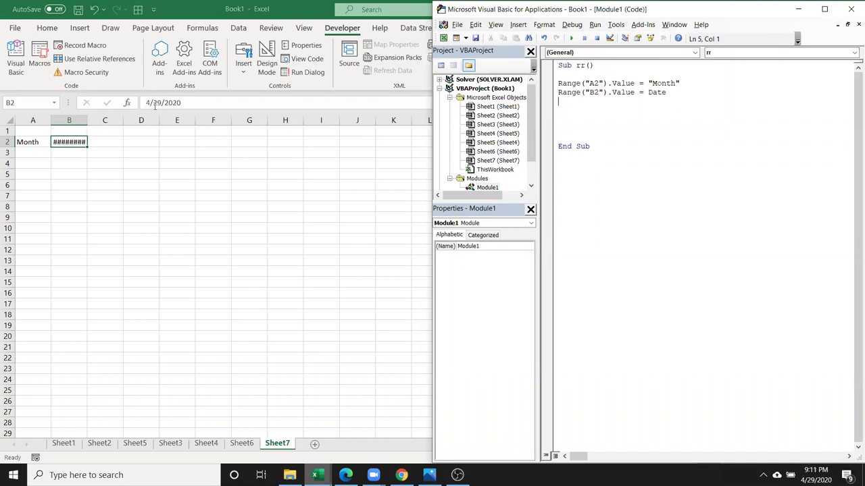
pyautogui.doubleClick(666, 92)
pyautogui.click(664, 101)
pyautogui.click(647, 90)
pyautogui.write('form')
pyautogui.write('at')
pyautogui.write('(')
pyautogui.press('Right')
pyautogui.press('Right')
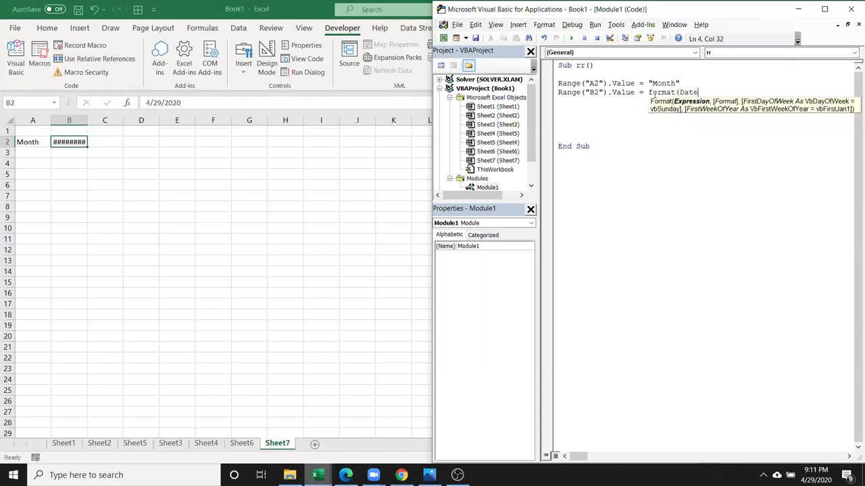
pyautogui.write(', "MMM-YY")')
pyautogui.press('Return')
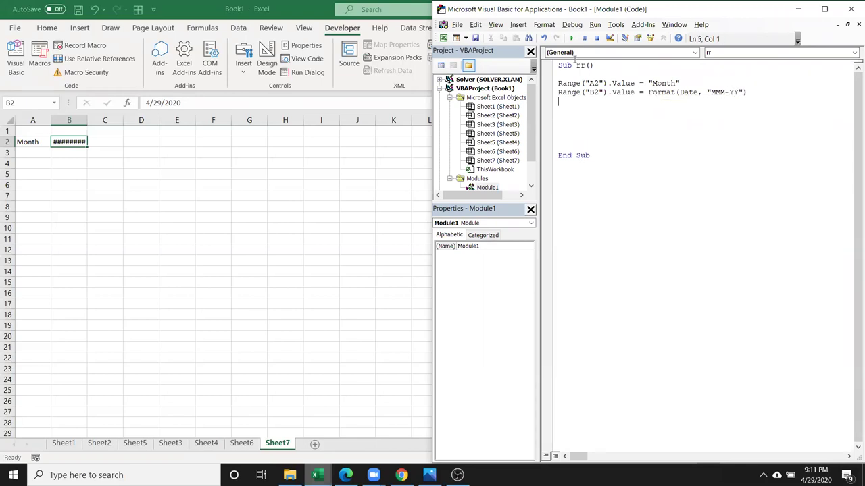
# Rerun the macro and autofit column B so the date shows as 4/20/2020.
pyautogui.click(571, 39)
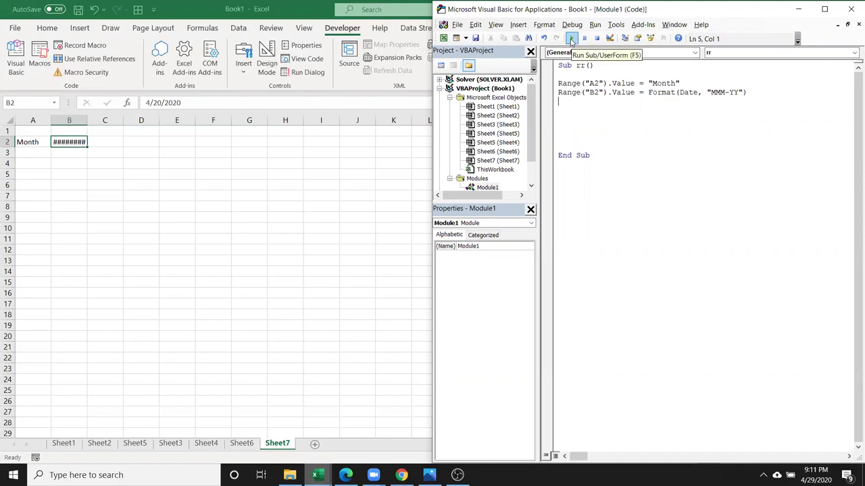
pyautogui.moveTo(579, 92); pyautogui.dragTo(750, 92)
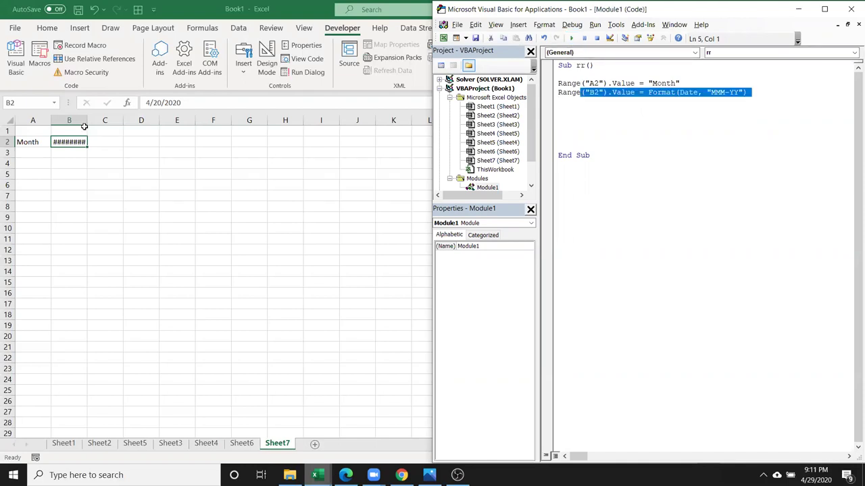
pyautogui.click(85, 124)
pyautogui.doubleClick(87, 123)
pyautogui.click(42, 153)
pyautogui.click(60, 142)
pyautogui.hotkey('alt', 'F11')
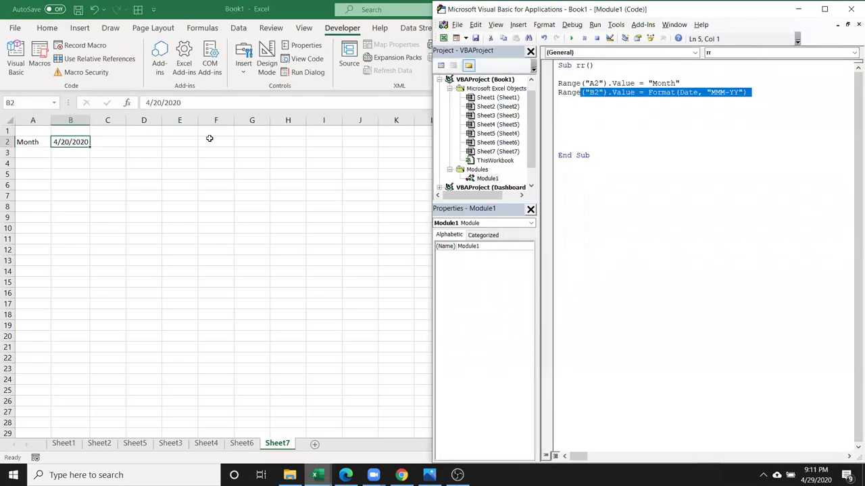
pyautogui.click(584, 106)
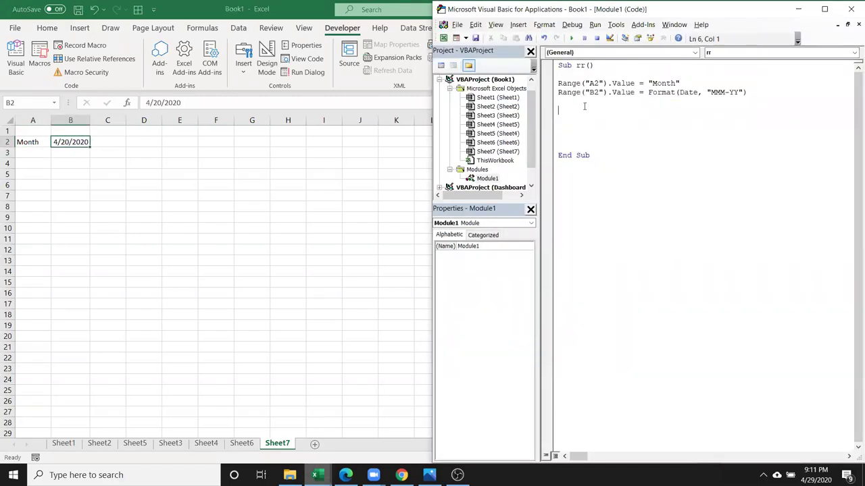
# Run the macro, clear B2, and rerun it so B2 displays 20-Apr.
pyautogui.click(572, 41)
pyautogui.click(72, 153)
pyautogui.click(73, 141)
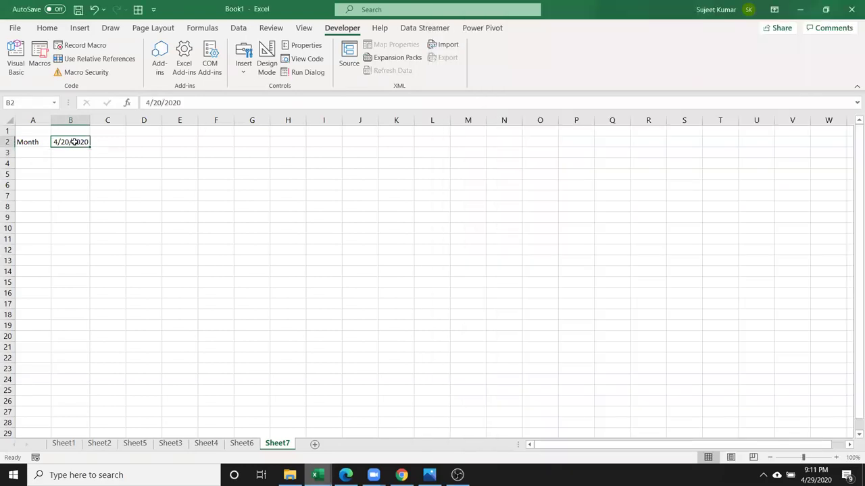
pyautogui.press('Delete')
pyautogui.hotkey('alt', 'F11')
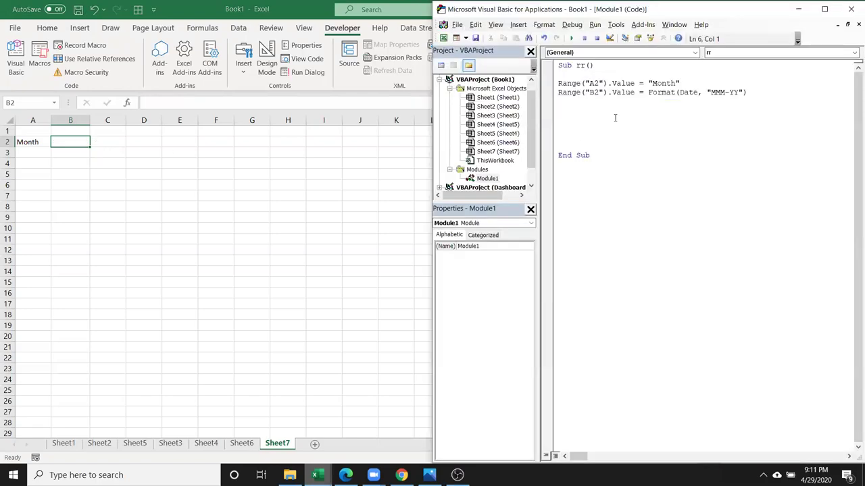
pyautogui.click(572, 38)
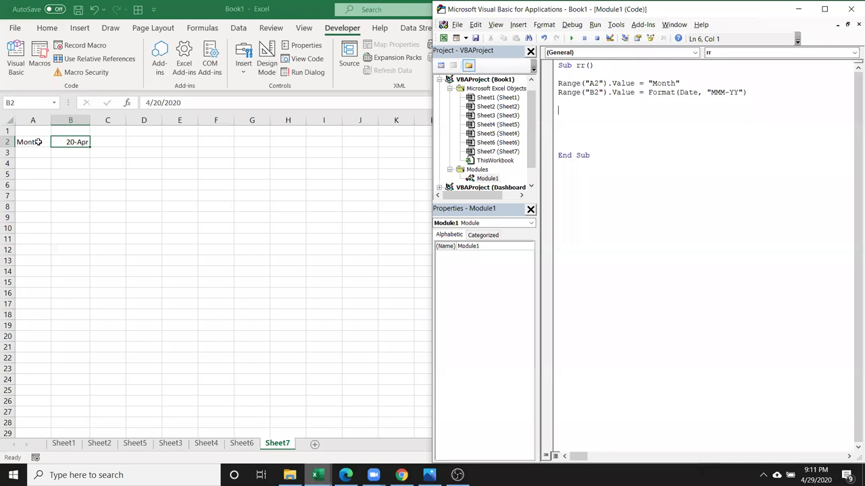
pyautogui.click(122, 125)
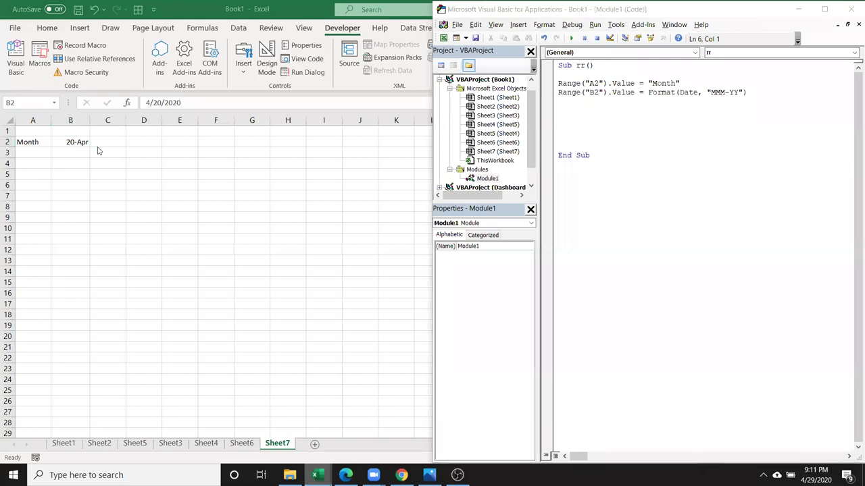
pyautogui.click(122, 142)
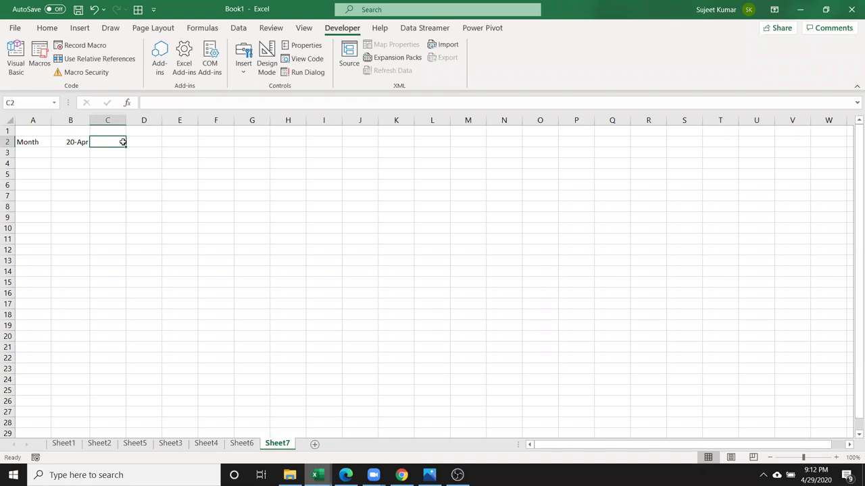
# Test entering Apr-20 in C2, then clear both B2 and C2.
pyautogui.write('PA-20')
pyautogui.press('Return')
pyautogui.click(123, 142)
pyautogui.write('Apr-20')
pyautogui.press('Return')
pyautogui.press('Up')
pyautogui.press('Left')
pyautogui.hotkey('shift', 'Right')
pyautogui.press('Delete')
pyautogui.hotkey('shift', 'Left')
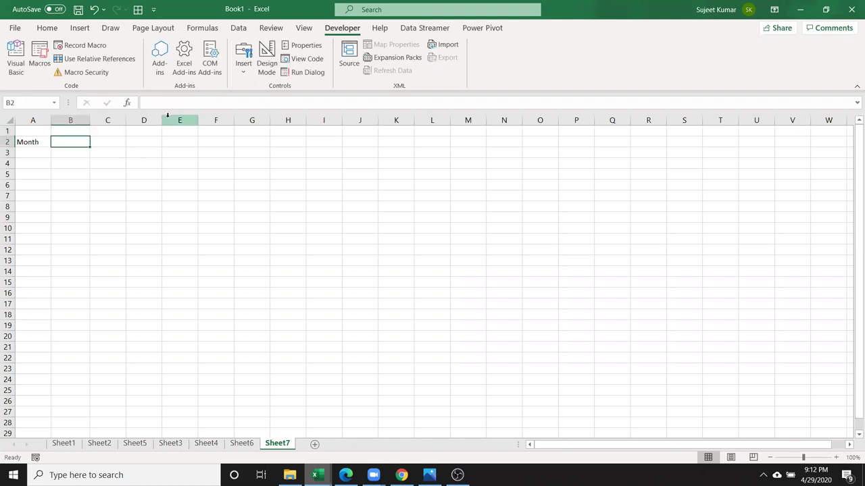
# Prefix the B2 Format expression with "'" & and run the macro to get text Apr-20.
pyautogui.hotkey('alt', 'F11')
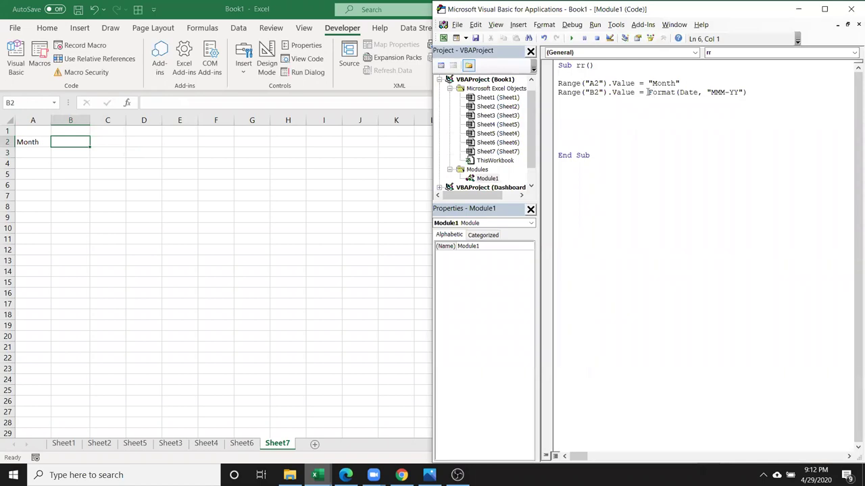
pyautogui.write('"\'"&')
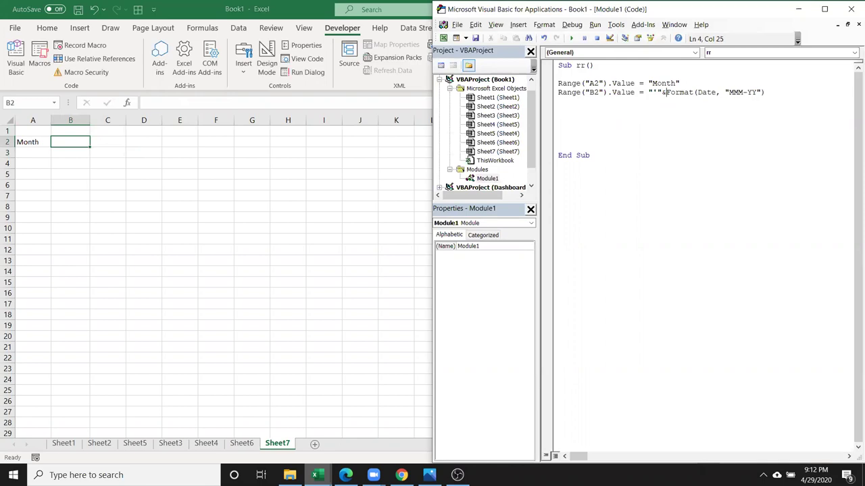
pyautogui.click(676, 128)
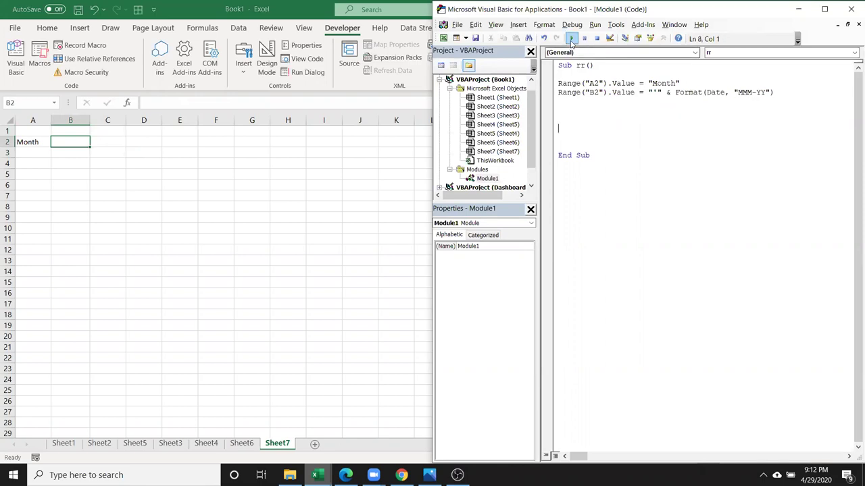
pyautogui.click(571, 38)
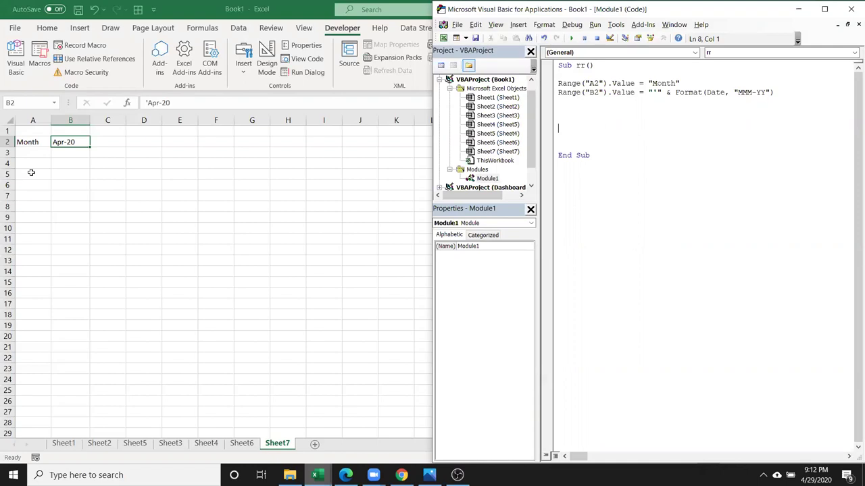
pyautogui.click(561, 109)
# Add Range("A5").Value = "Emp" and run the macro to fill A5.
pyautogui.write('range(')
pyautogui.write('"A12')
pyautogui.press('BackSpace')
pyautogui.press('BackSpace')
pyautogui.write('5").va')
pyautogui.press('Tab')
pyautogui.write('="Emp"')
pyautogui.press('Return')
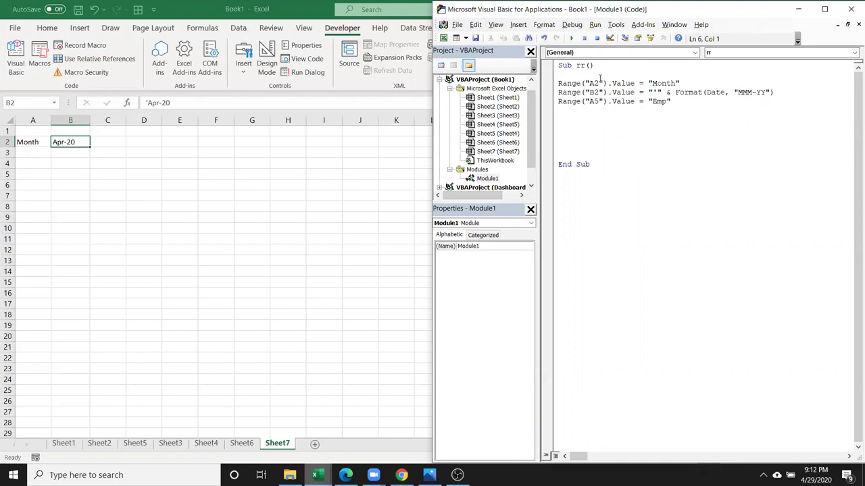
pyautogui.click(570, 38)
# Add Range("b5")="Name" and run the macro to fill B5.
pyautogui.write('range(')
pyautogui.write('"A')
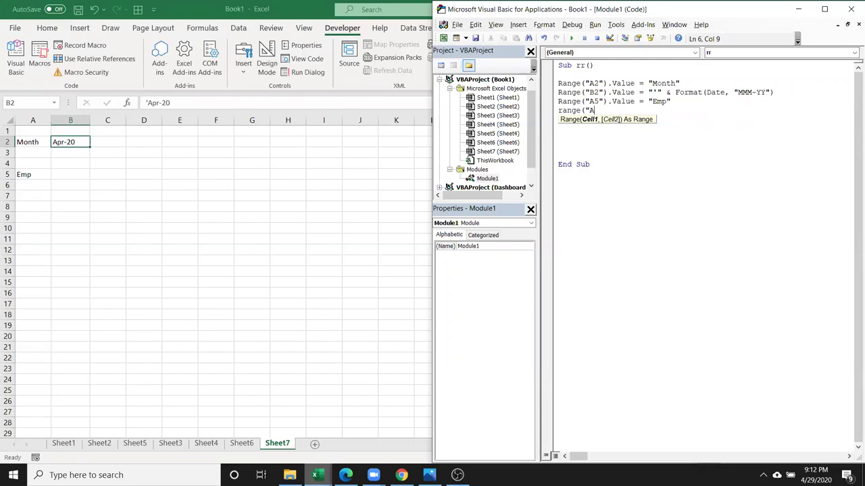
pyautogui.press('BackSpace')
pyautogui.write('b5")')
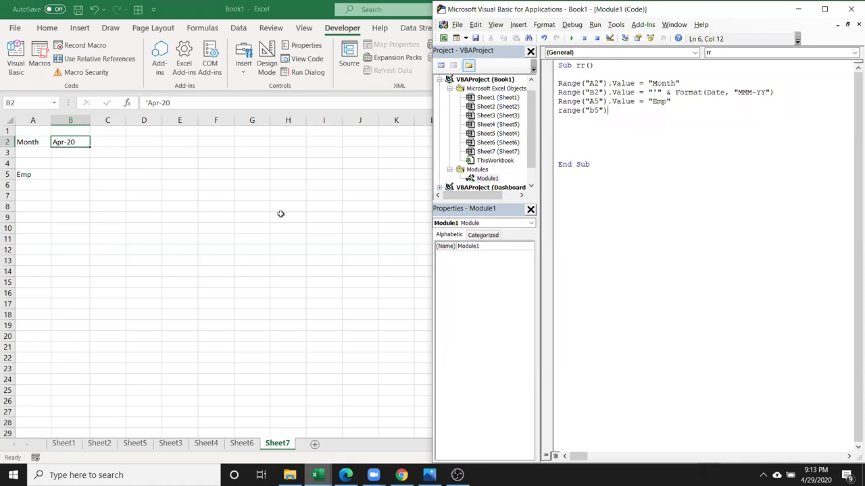
pyautogui.write('="Name"')
pyautogui.press('Return')
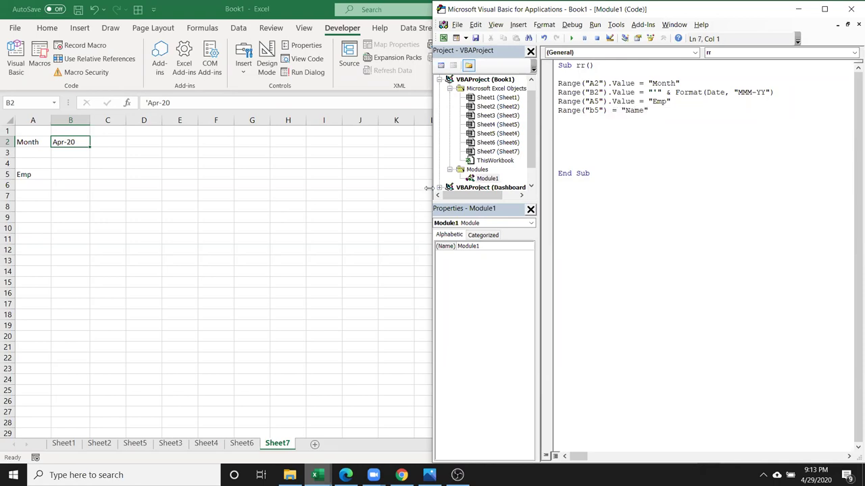
pyautogui.click(571, 37)
pyautogui.press('Return')
pyautogui.write('ra')
pyautogui.write('nge')
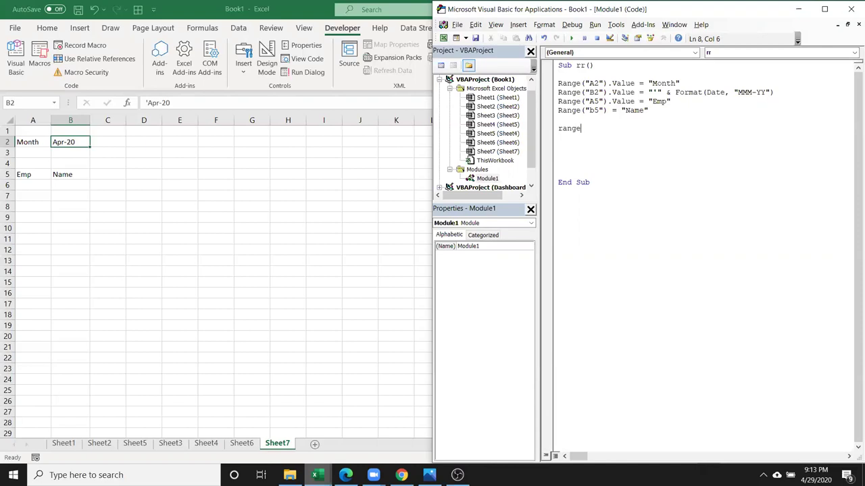
pyautogui.write('("A')
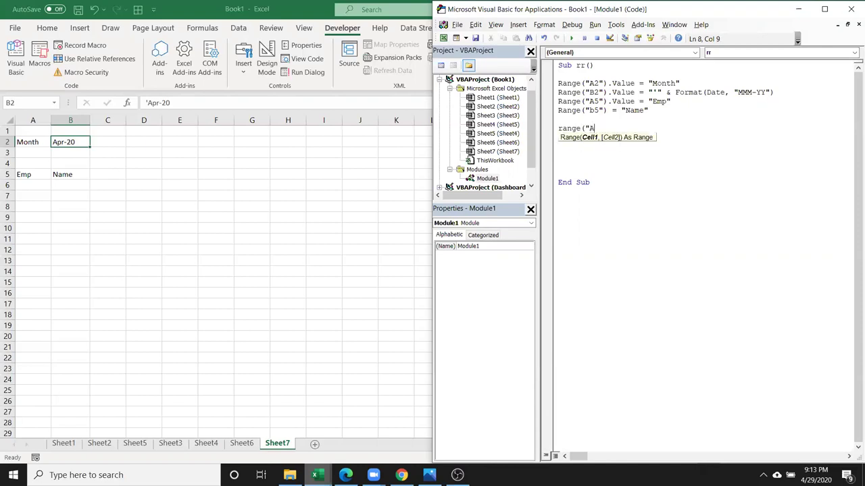
# Write Range("C5").Value = Application.WorksheetFunction.EoMonth(Date,-1)+1.
pyautogui.press('BackSpace')
pyautogui.write('C')
pyautogui.write('5"_)')
pyautogui.press('BackSpace')
pyautogui.press('BackSpace')
pyautogui.write(').valu')
pyautogui.press('Tab')
pyautogui.write('=')
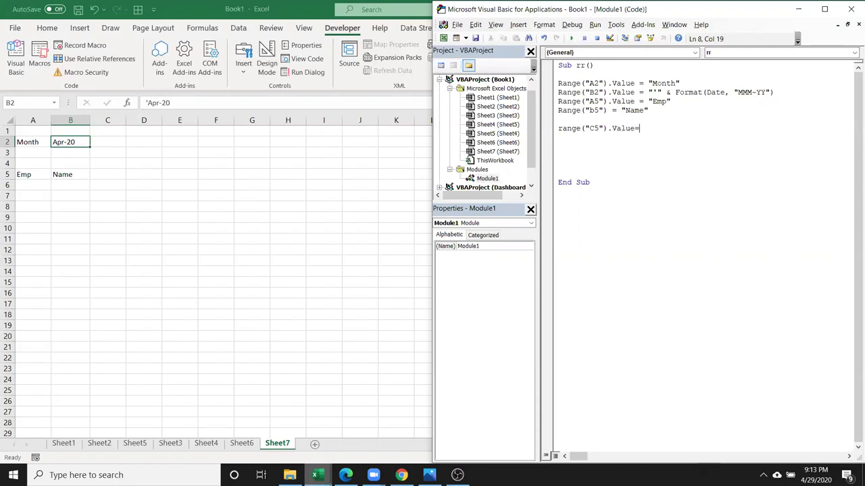
pyautogui.write('application')
pyautogui.write('.wo')
pyautogui.press('Down')
pyautogui.press('Tab')
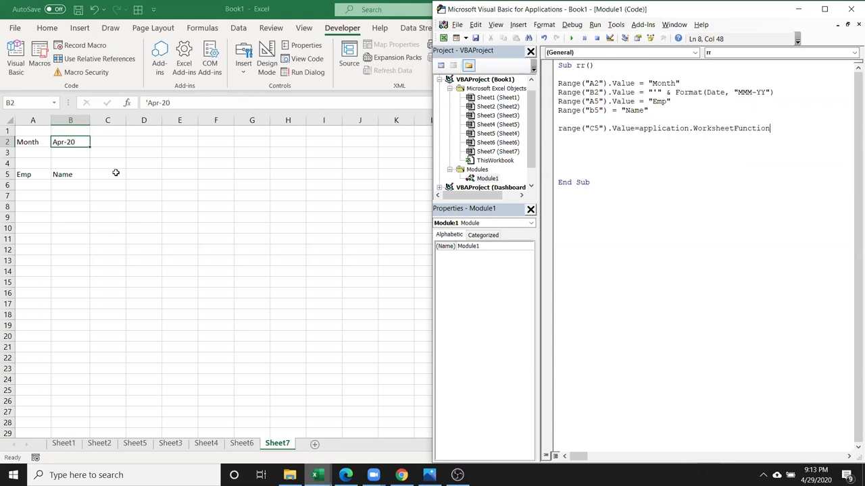
pyautogui.write('.')
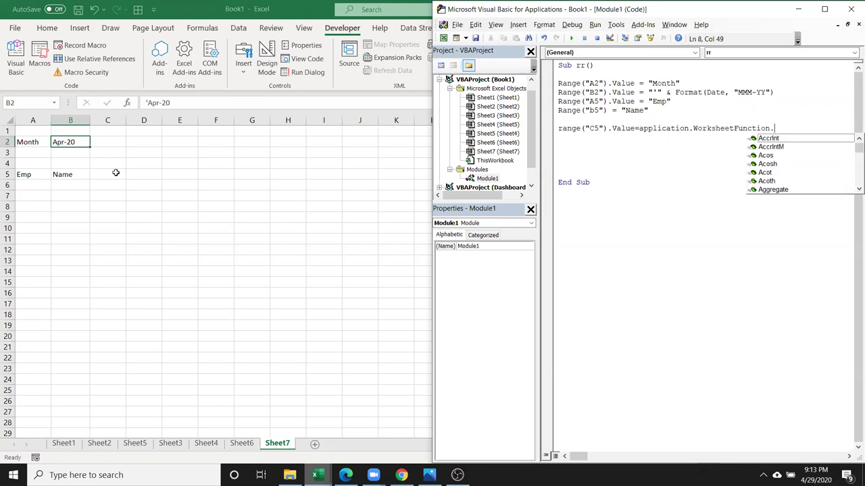
pyautogui.write('eo')
pyautogui.press('Tab')
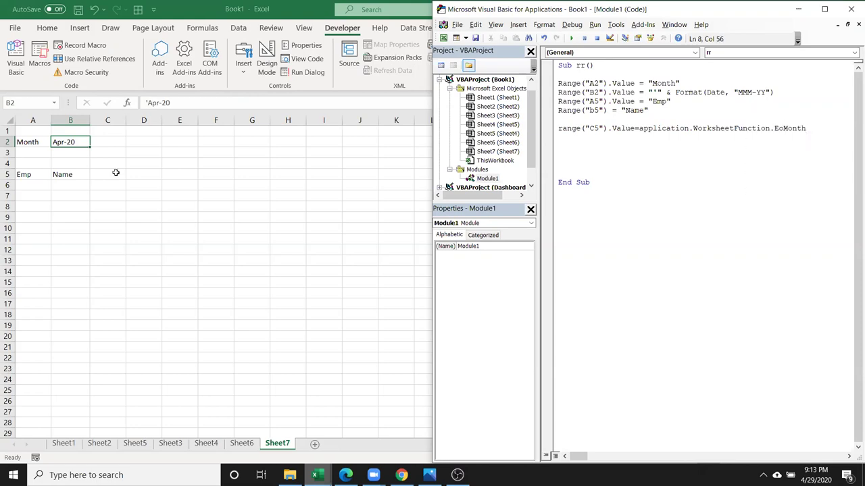
pyautogui.write('(')
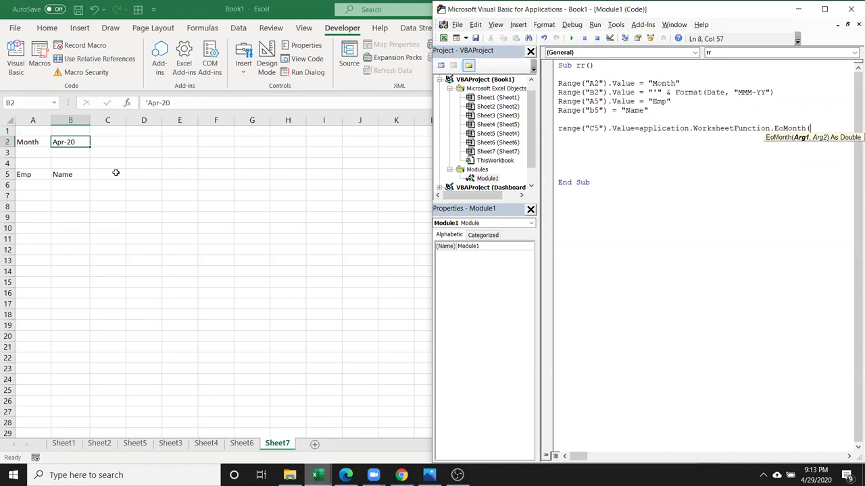
pyautogui.write('da')
pyautogui.write('te,')
pyautogui.write('-1)+1')
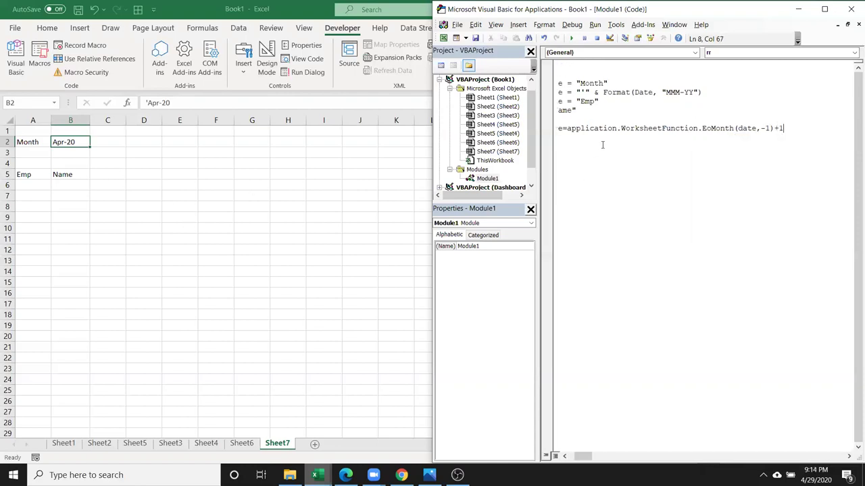
pyautogui.click(599, 146)
# Run the macro and check that C5 shows the raw number 43922.
pyautogui.click(571, 39)
pyautogui.click(105, 175)
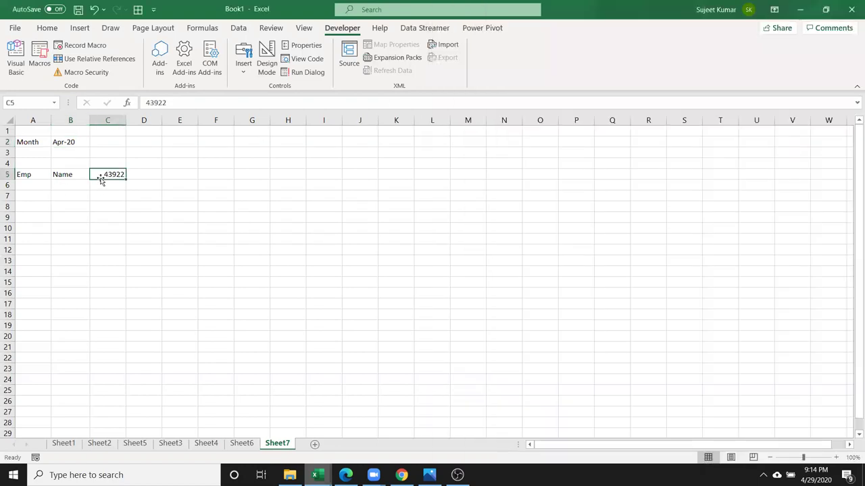
pyautogui.click(37, 175)
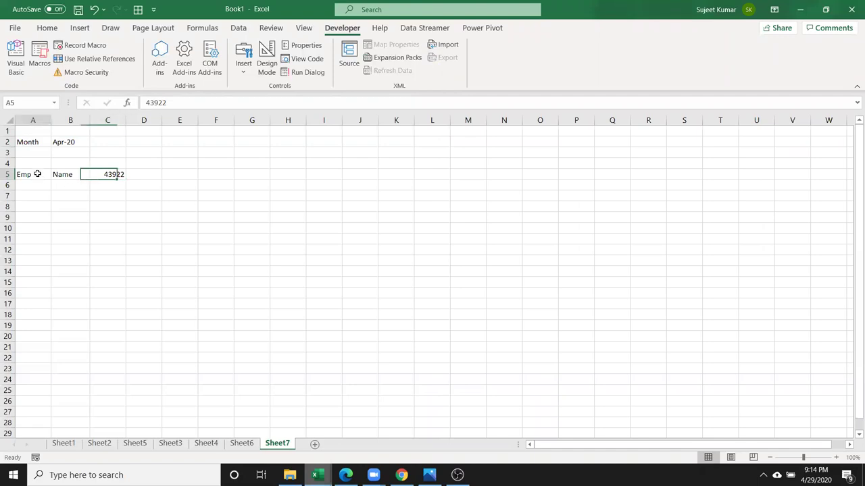
pyautogui.click(112, 173)
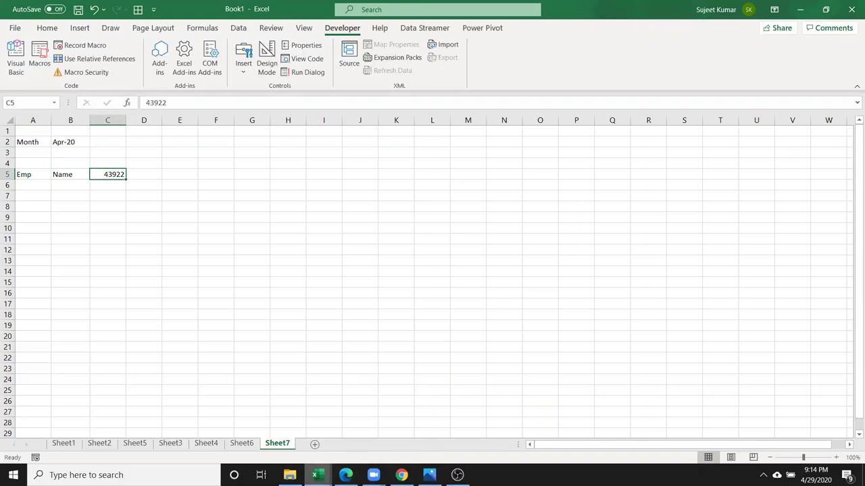
pyautogui.click(315, 475)
pyautogui.click(371, 434)
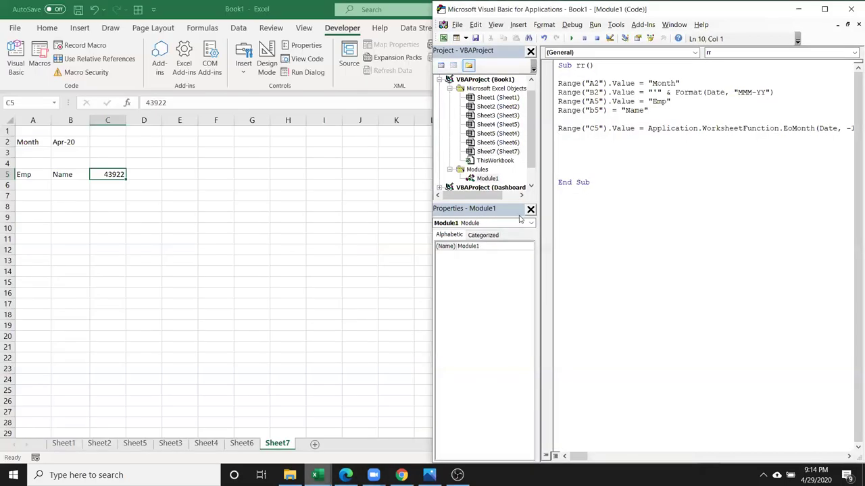
# Add a line setting Range("C5").NumberFormat to "DD-MM".
pyautogui.write('range("C5")')
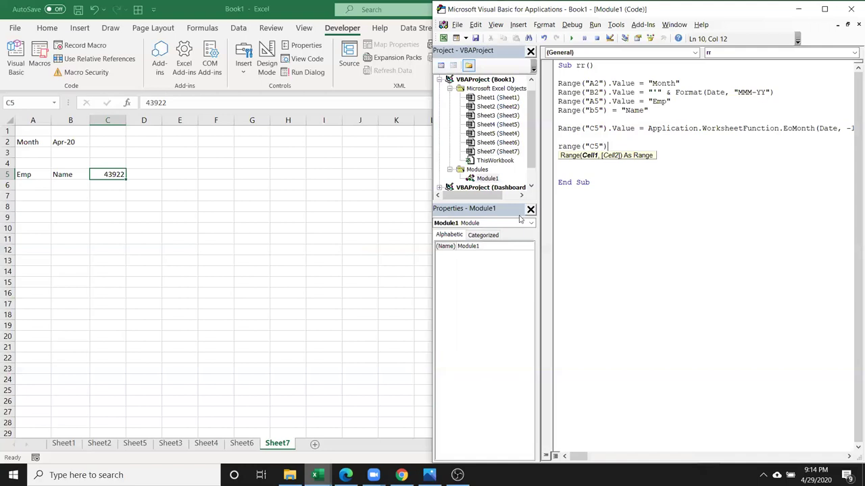
pyautogui.write('.nu')
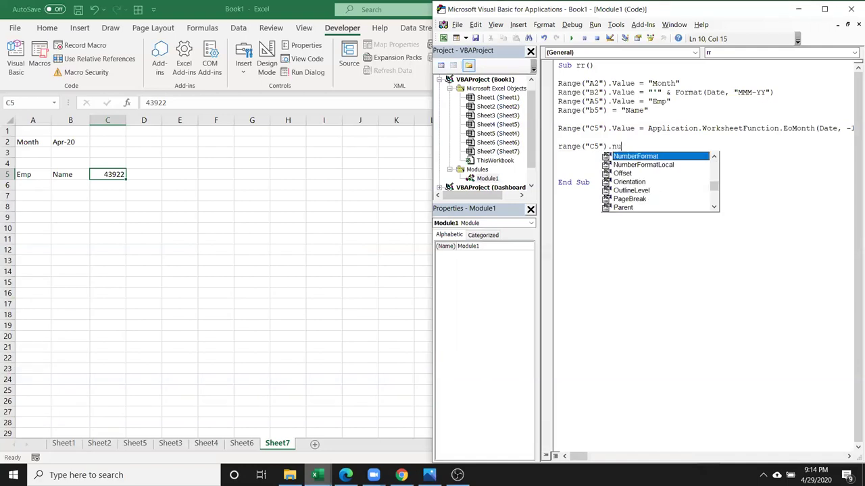
pyautogui.press('Tab')
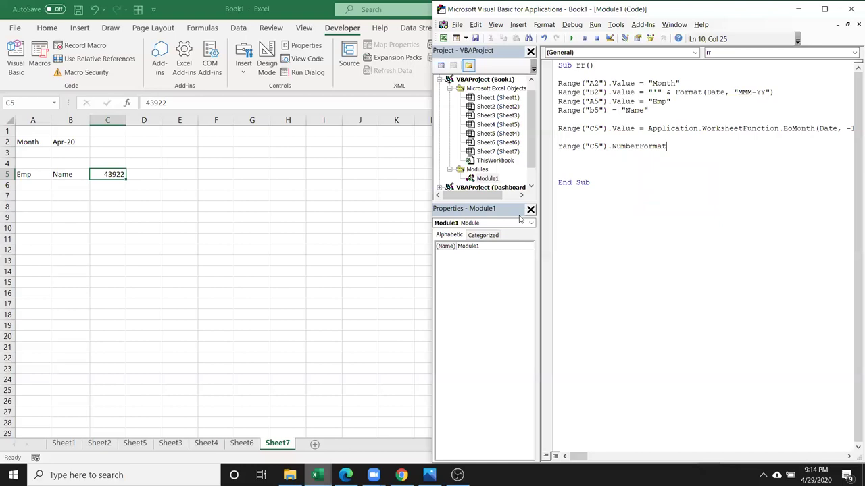
pyautogui.write('= "')
pyautogui.write('DD-')
pyautogui.write('MM"')
pyautogui.press('Return')
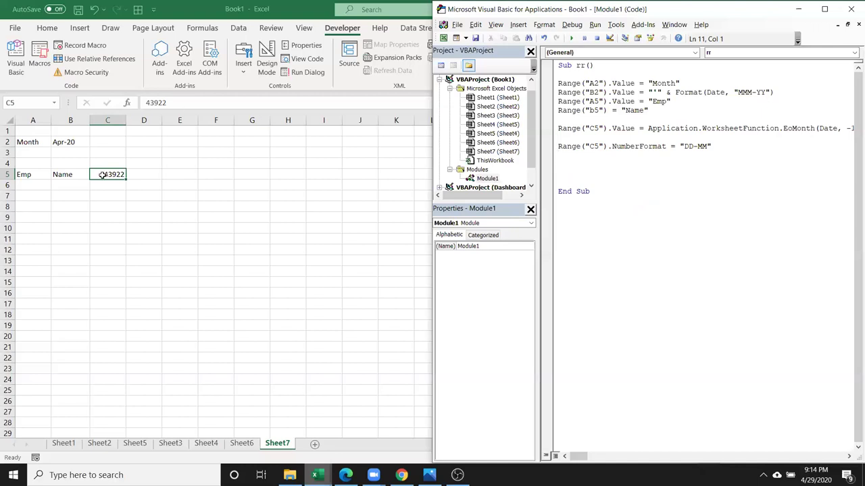
# Look at C5's Format Cells settings, then run the macro to apply the format.
pyautogui.click(102, 174)
pyautogui.rightClick(102, 174)
pyautogui.click(141, 402)
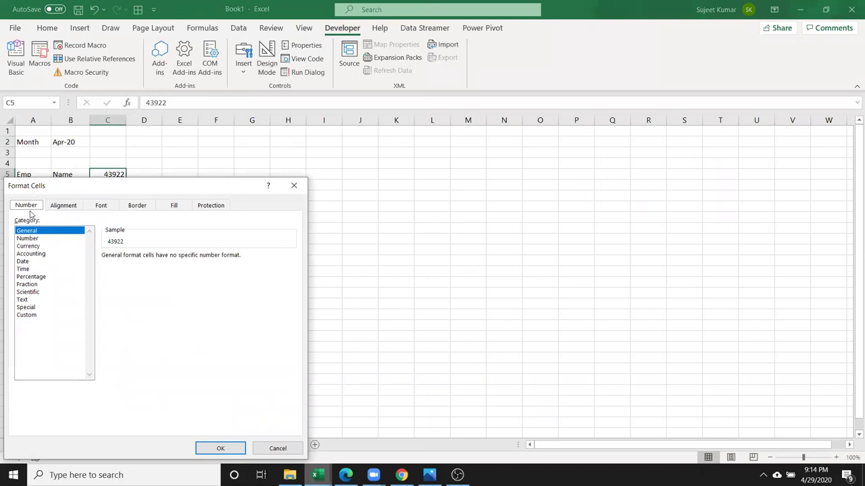
pyautogui.press('Escape')
pyautogui.hotkey('alt', 'F11')
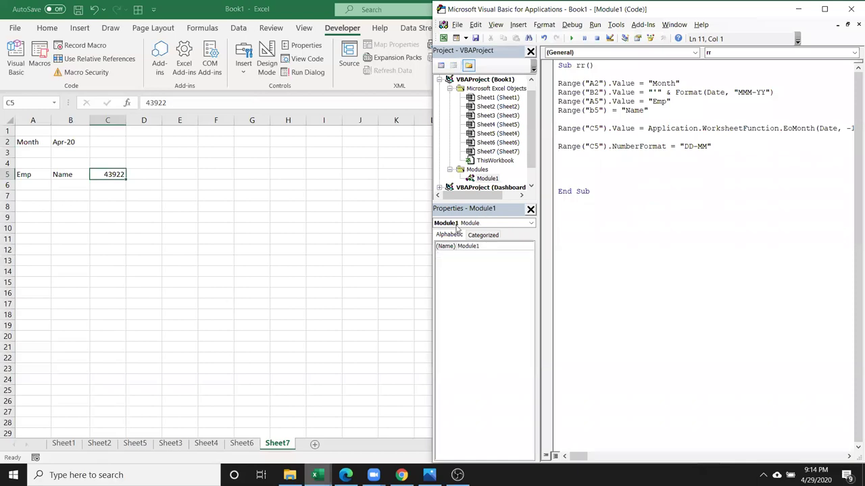
pyautogui.click(636, 161)
pyautogui.click(572, 38)
# Correct the format string to "DD-MmM" and rerun so C5 shows 01-Apr.
pyautogui.click(703, 146)
pyautogui.write('m')
pyautogui.press('Down')
pyautogui.click(571, 39)
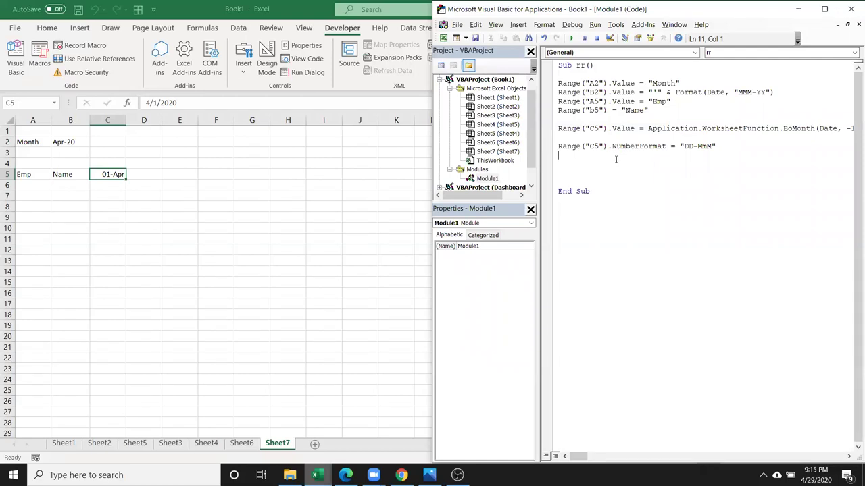
# Add the line Range("D5").Formula = "=c5+1" to the macro.
pyautogui.write('rangfe\\')
pyautogui.press('BackSpace')
pyautogui.press('BackSpace')
pyautogui.press('BackSpace')
pyautogui.write('e("D')
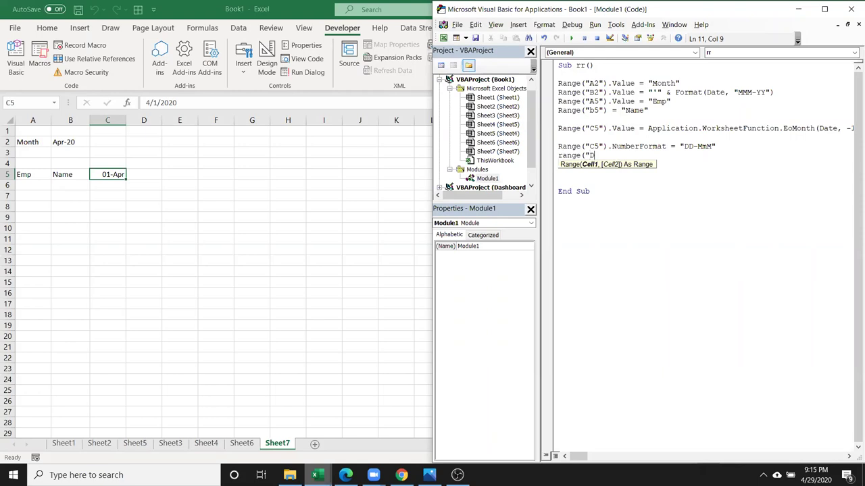
pyautogui.write('5").')
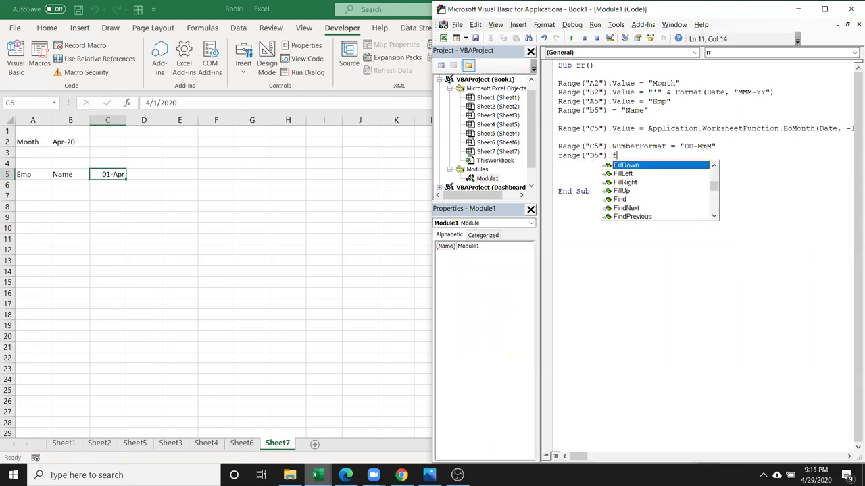
pyautogui.write('for')
pyautogui.press('Tab')
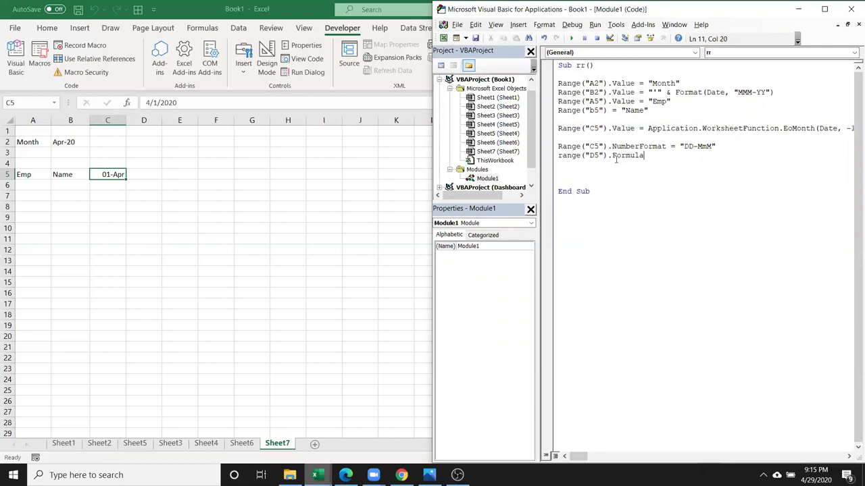
pyautogui.write('="=')
pyautogui.write('c5+')
pyautogui.write('1"')
pyautogui.click(634, 182)
# Run the macro and confirm D5 now shows 02-Apr from =C5+1.
pyautogui.click(570, 39)
pyautogui.click(143, 174)
pyautogui.doubleClick(144, 173)
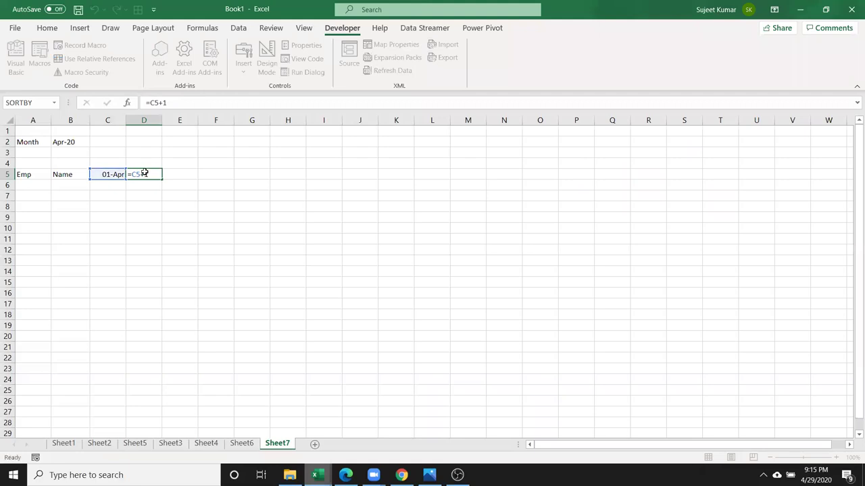
pyautogui.press('Escape')
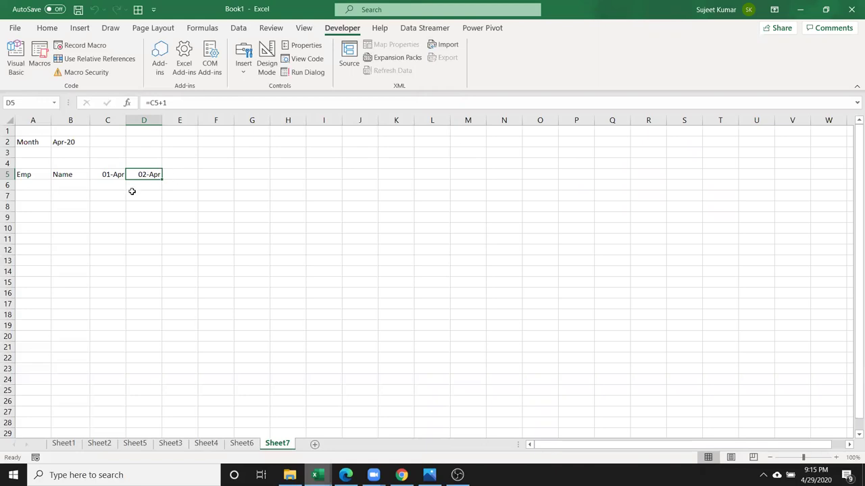
pyautogui.hotkey('alt', 'F11')
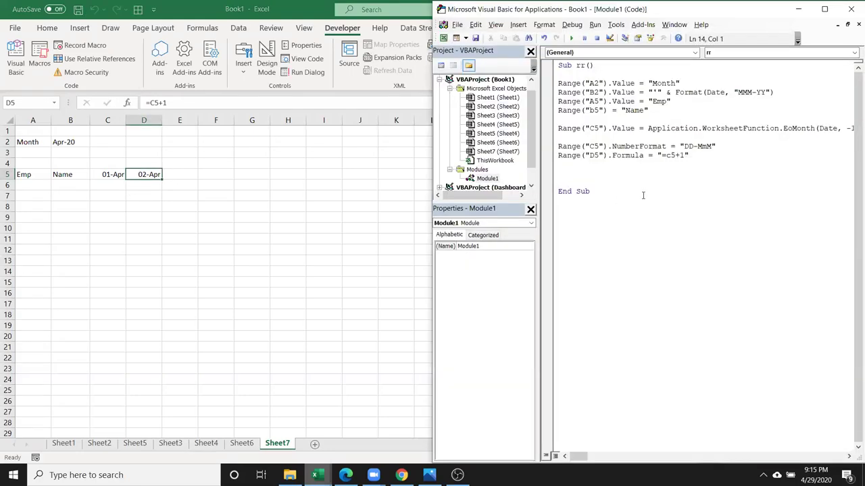
# Add a Range("D5").Copy statement after the formula line.
pyautogui.click(573, 164)
pyautogui.write('range')
pyautogui.write('"D5')
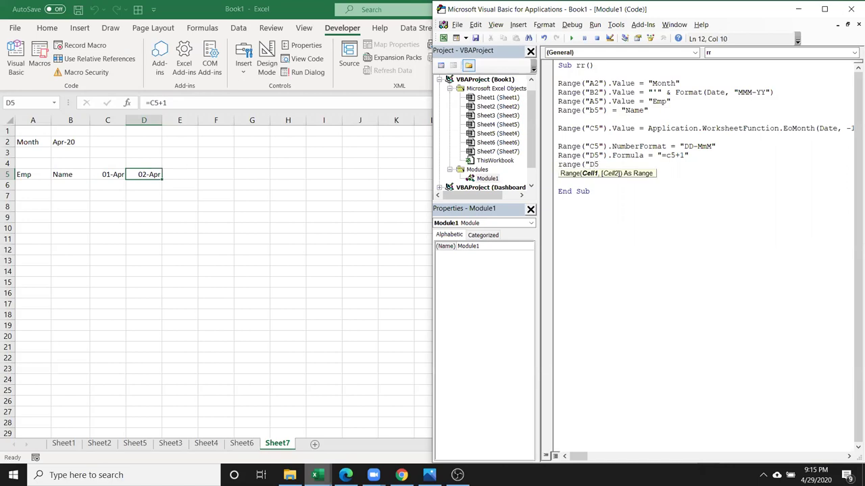
pyautogui.write('").cop')
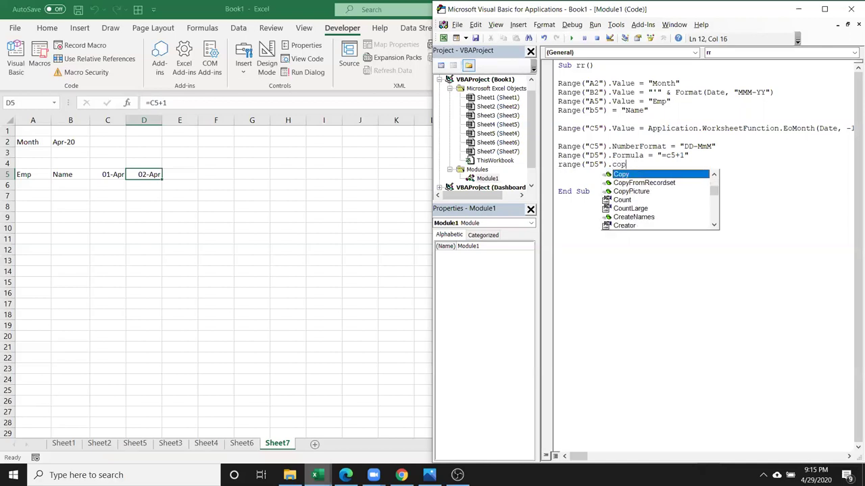
pyautogui.press('Tab')
pyautogui.press('Return')
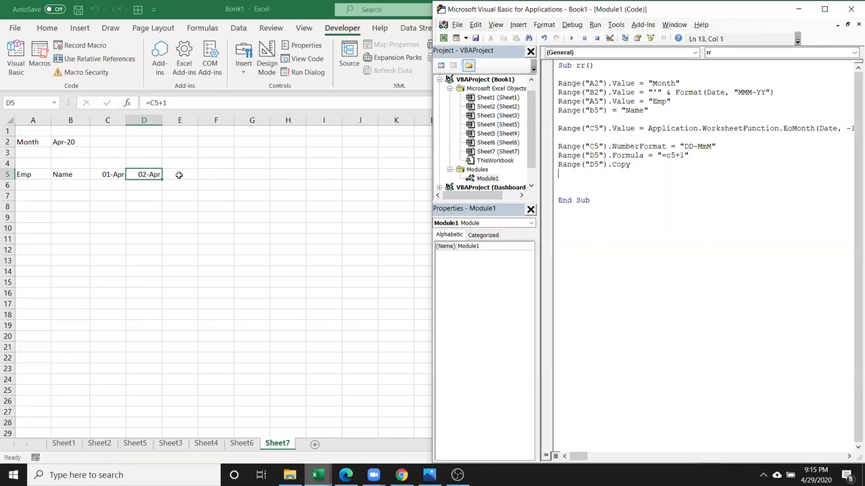
# Try selecting cells along row 5 starting from E5 in the sheet.
pyautogui.click(179, 175)
pyautogui.hotkey('shift', 'Right')
pyautogui.hotkey('shift', 'Right')
pyautogui.hotkey('shift', 'Right')
pyautogui.hotkey('shift', 'Right')
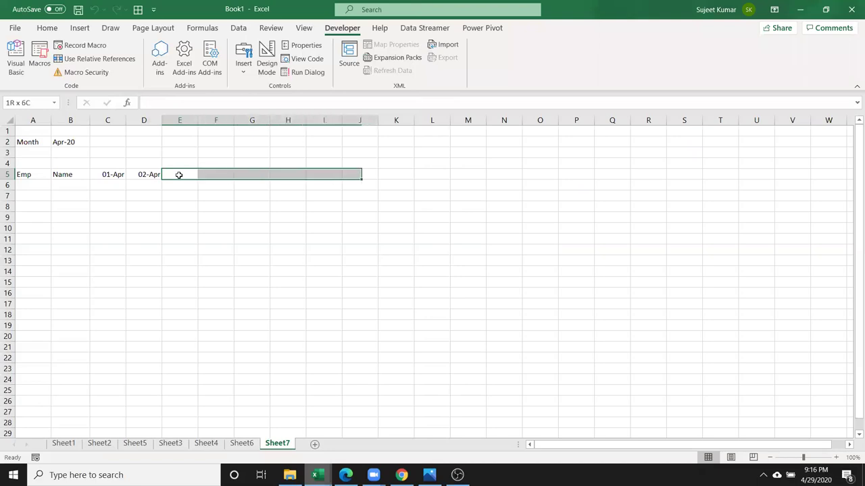
pyautogui.hotkey('shift', 'Right')
pyautogui.hotkey('shift', 'Right')
pyautogui.hotkey('shift', 'Right')
pyautogui.press('Left')
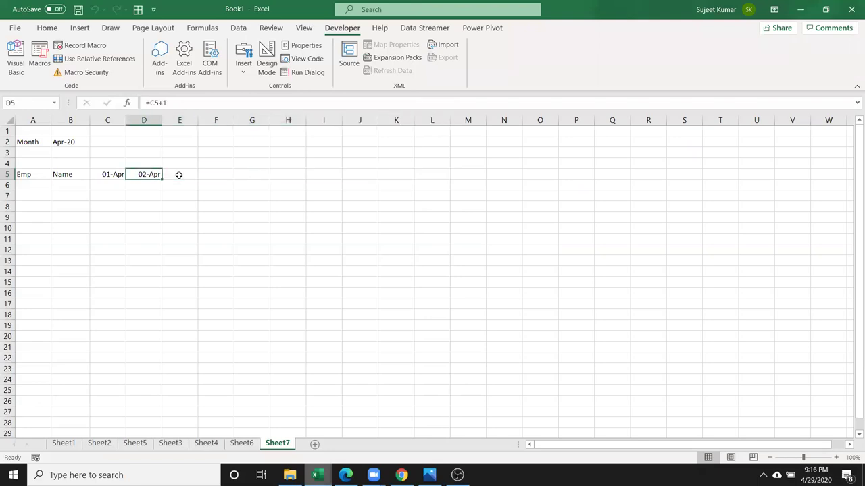
pyautogui.hotkey('alt', 'F11')
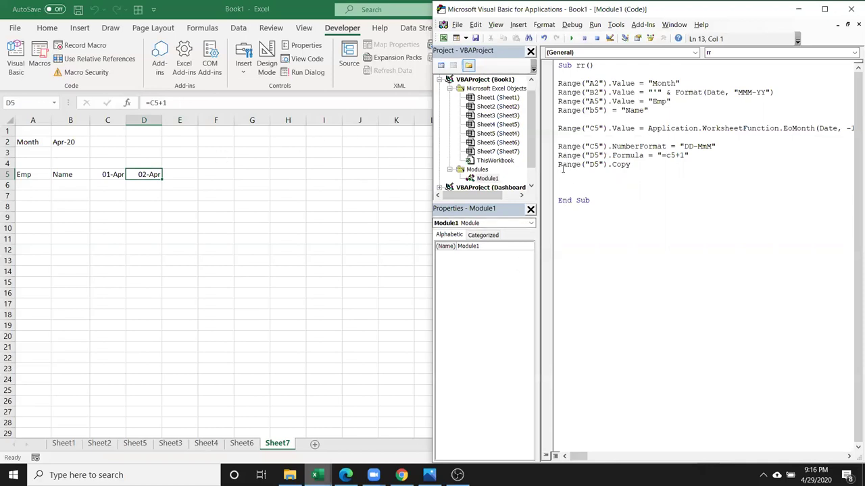
# Insert blank lines below the Sub rr() header.
pyautogui.press('Return')
pyautogui.press('Up')
pyautogui.press('Up')
pyautogui.press('Up')
pyautogui.press('Up')
pyautogui.press('Up')
pyautogui.press('Up')
pyautogui.press('Return')
pyautogui.press('Return')
pyautogui.press('Up')
pyautogui.press('Up')
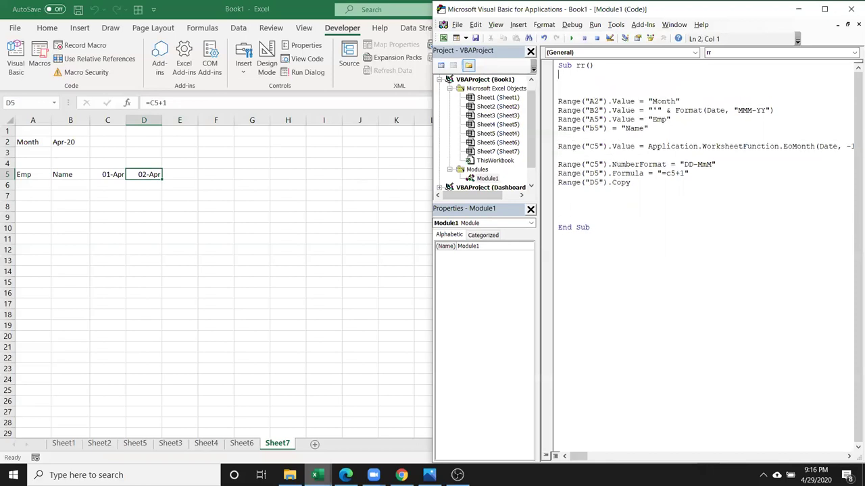
# Write d = Day(Application.WorksheetFunction.EoMonth(Date, 0)) on the macro's second line.
pyautogui.write('d=')
pyautogui.write('day(')
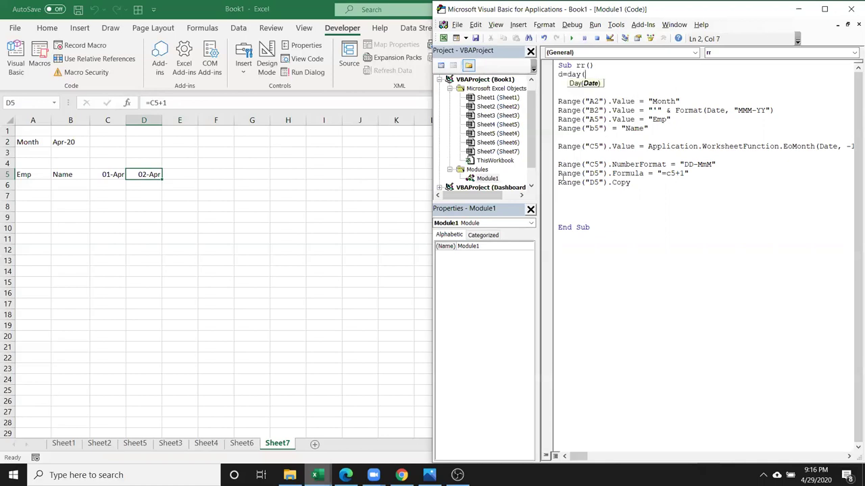
pyautogui.write('application')
pyautogui.write('.wo')
pyautogui.press('Tab')
pyautogui.write('.ec')
pyautogui.press('Tab')
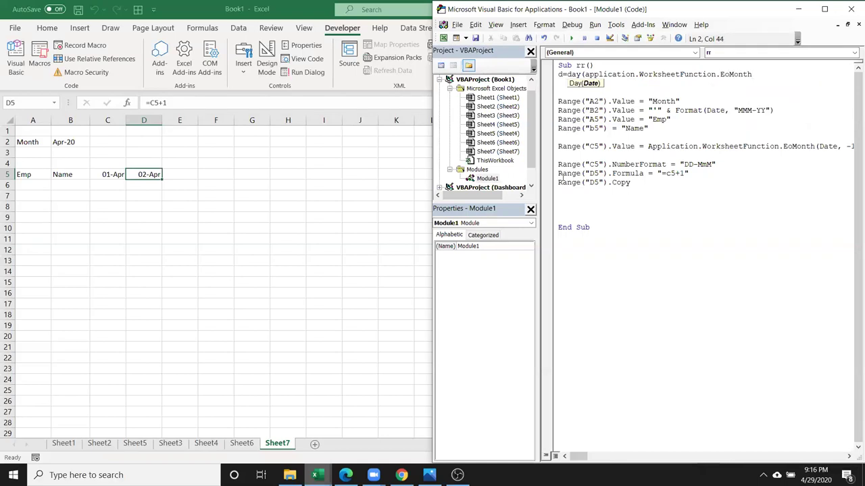
pyautogui.write('(date,0')
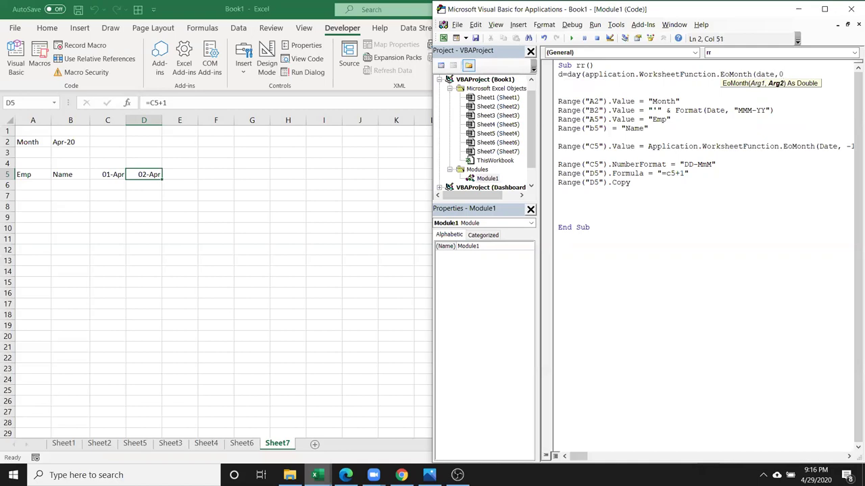
pyautogui.write('))')
pyautogui.click(691, 241)
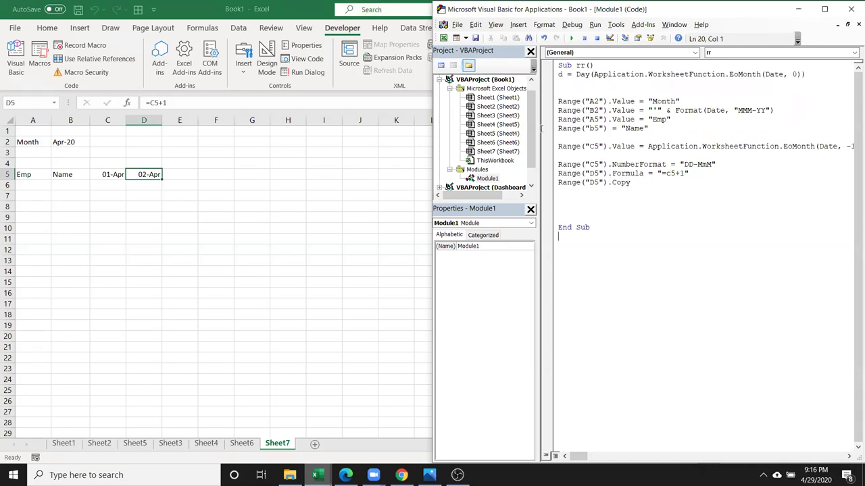
# Select the month-end day expression and run the macro to test it.
pyautogui.click(633, 119)
pyautogui.moveTo(575, 75); pyautogui.dragTo(806, 75)
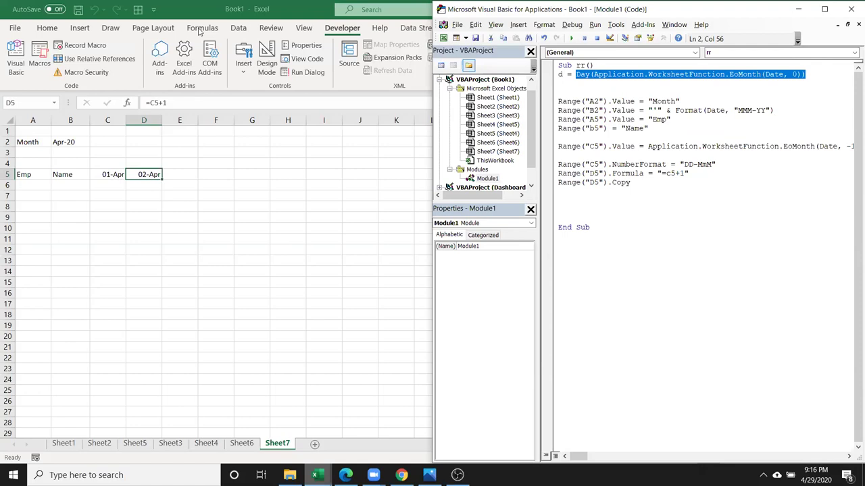
pyautogui.press('F5')
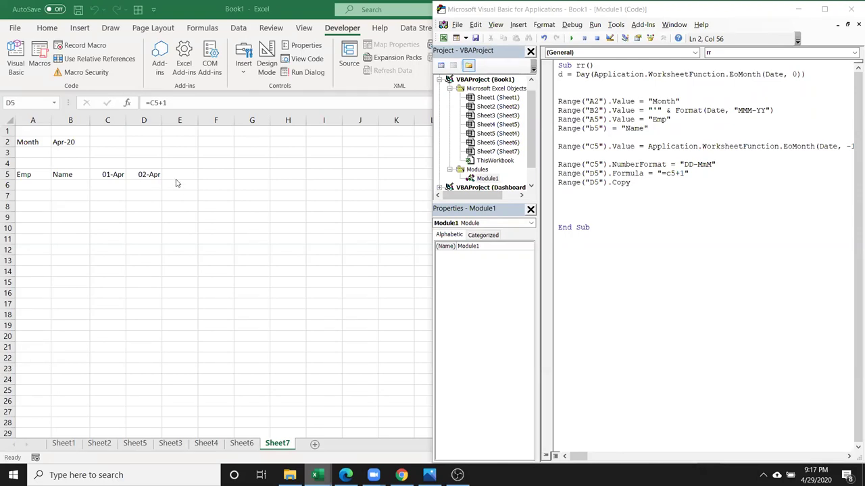
pyautogui.click(559, 192)
# Enter a line selecting from E5 to Range("E5").Offset(0, d-2).
pyautogui.write('range("')
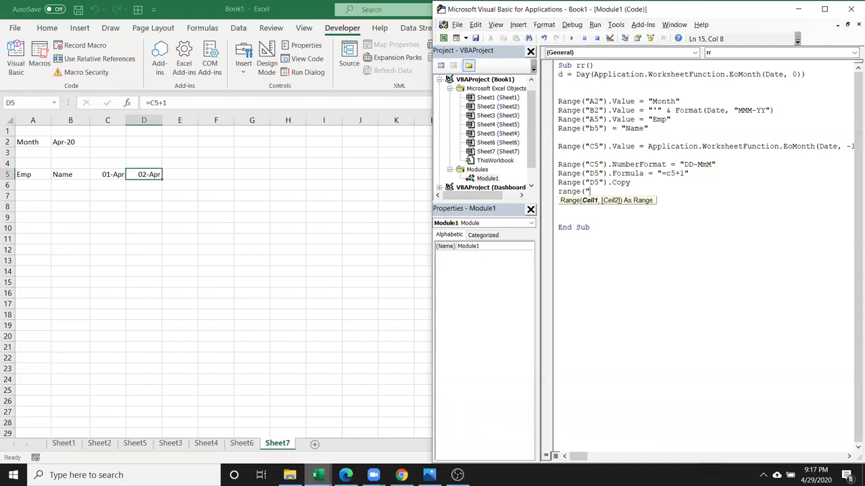
pyautogui.write('E5')
pyautogui.write('",range(')
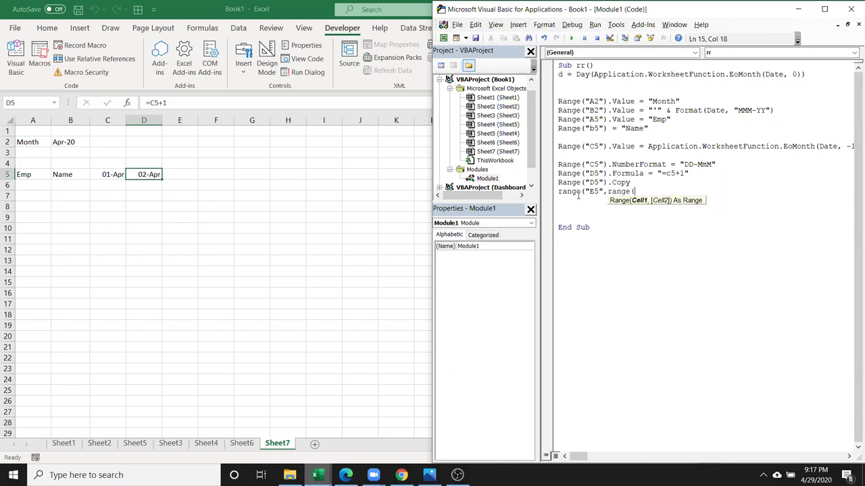
pyautogui.write('"E5").of')
pyautogui.press('Tab')
pyautogui.write('(0')
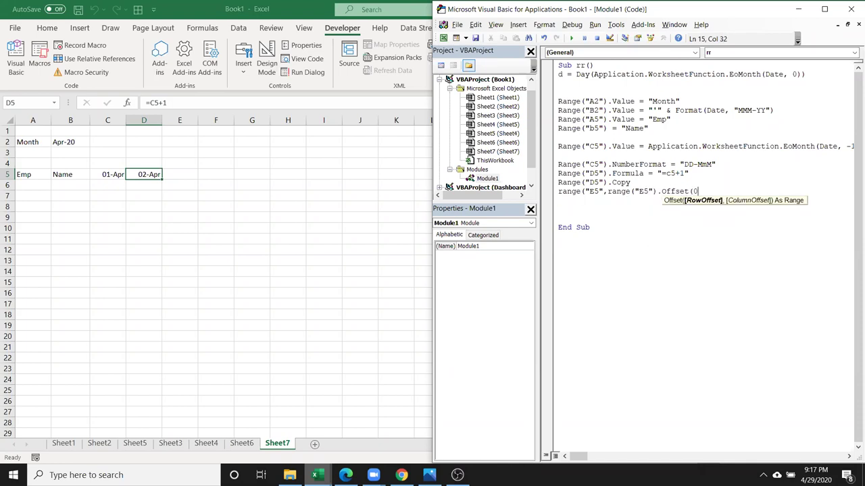
pyautogui.write(',')
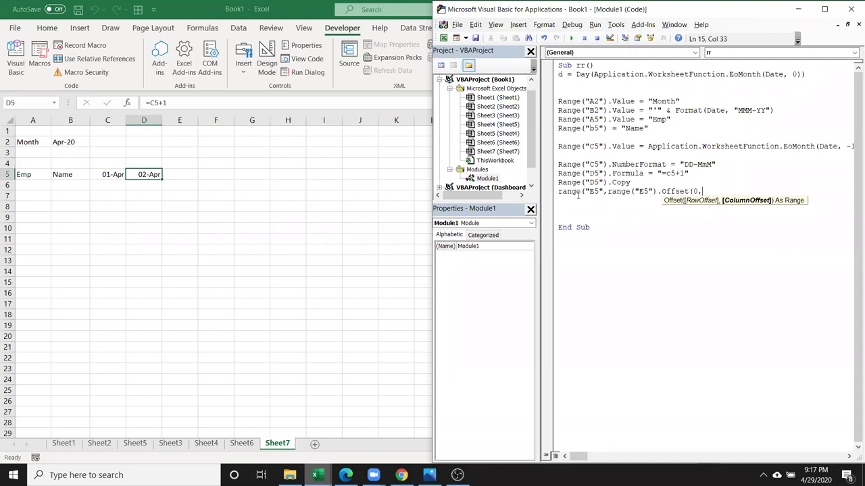
pyautogui.write('d-2')
pyautogui.write(')')
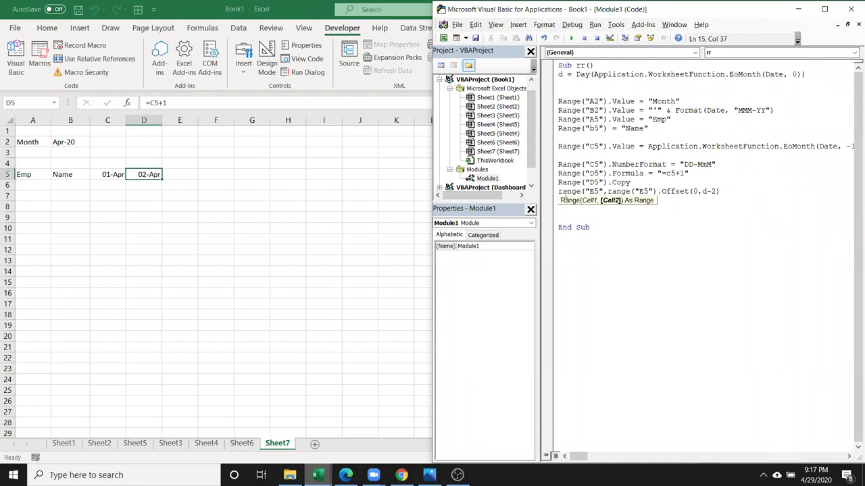
pyautogui.write('.Sel')
pyautogui.press('Tab')
pyautogui.press('Return')
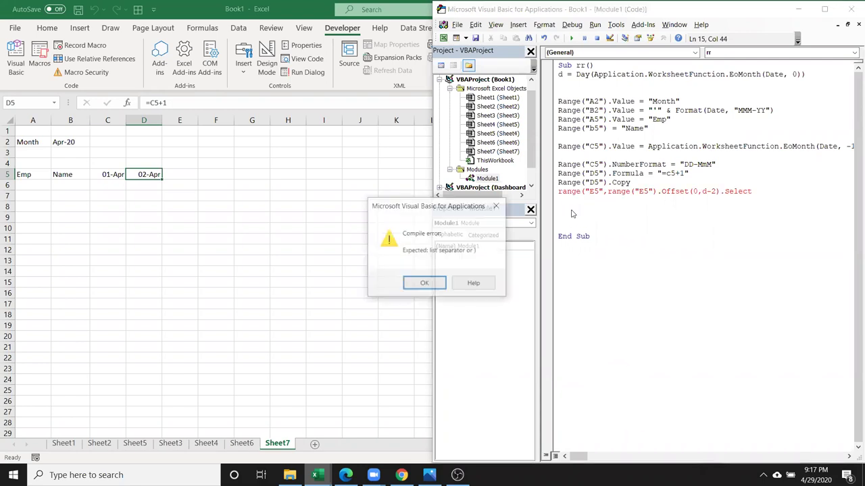
# Add the missing closing parenthesis before .Select and dismiss the compile errors.
pyautogui.press('Return')
pyautogui.press('Left')
pyautogui.press('Left')
pyautogui.press('Left')
pyautogui.press('Left')
pyautogui.press('Left')
pyautogui.press('Left')
pyautogui.write(')')
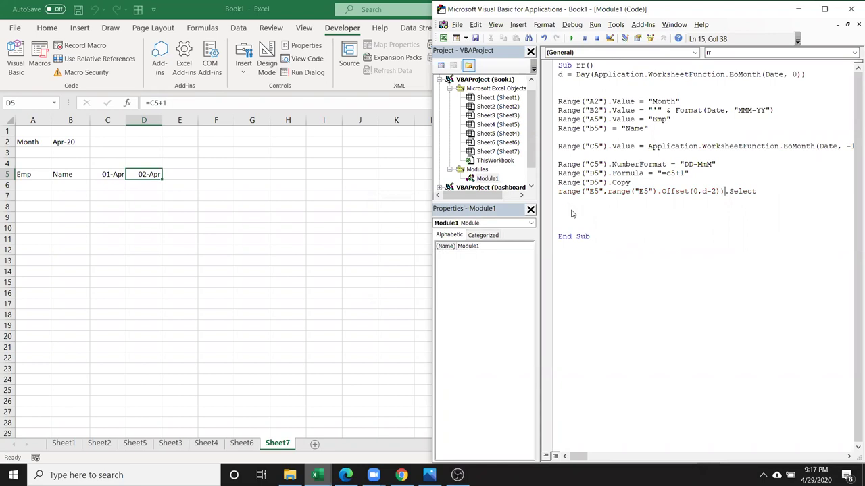
pyautogui.press('Return')
pyautogui.press('Return')
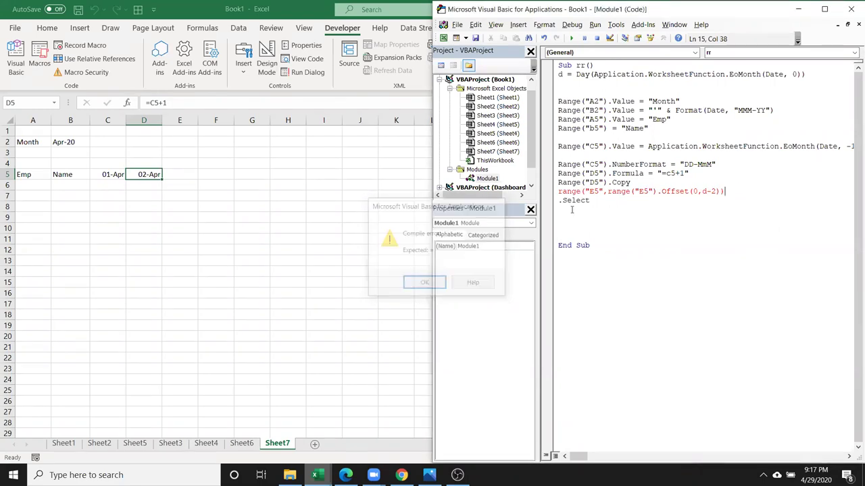
pyautogui.press('Delete')
pyautogui.click(616, 226)
pyautogui.press('Up')
pyautogui.press('Up')
pyautogui.press('Up')
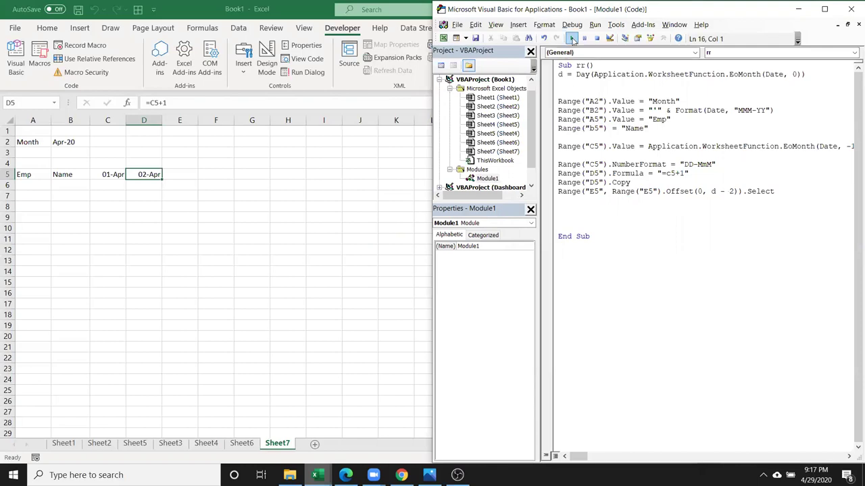
# Test the selection, then add an ActiveSheet.Paste line after the Select line.
pyautogui.click(571, 38)
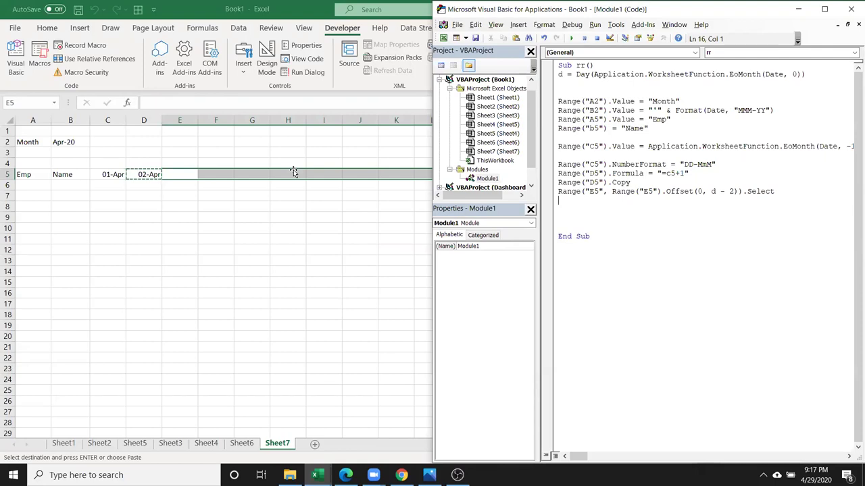
pyautogui.write('sheet')
pyautogui.press('BackSpace')
pyautogui.press('BackSpace')
pyautogui.press('BackSpace')
pyautogui.press('BackSpace')
pyautogui.press('BackSpace')
pyautogui.write('activesheet.paste')
pyautogui.press('Return')
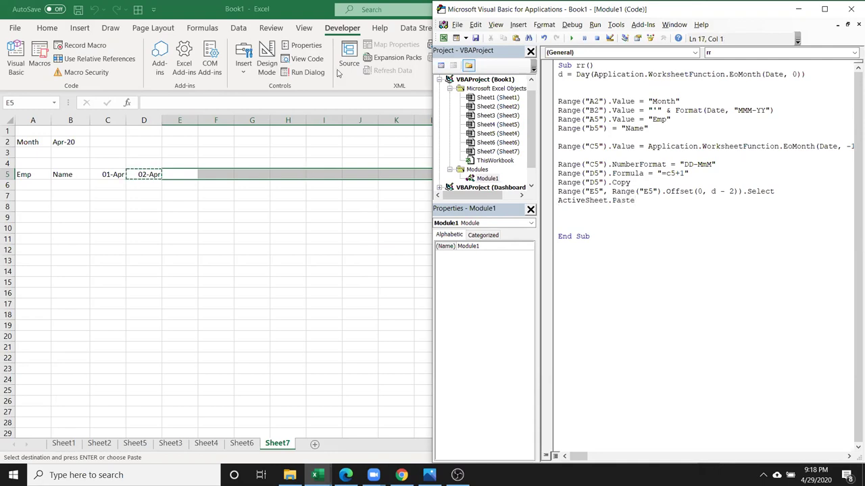
# Run the macro to paste the date formula along row 5.
pyautogui.click(573, 38)
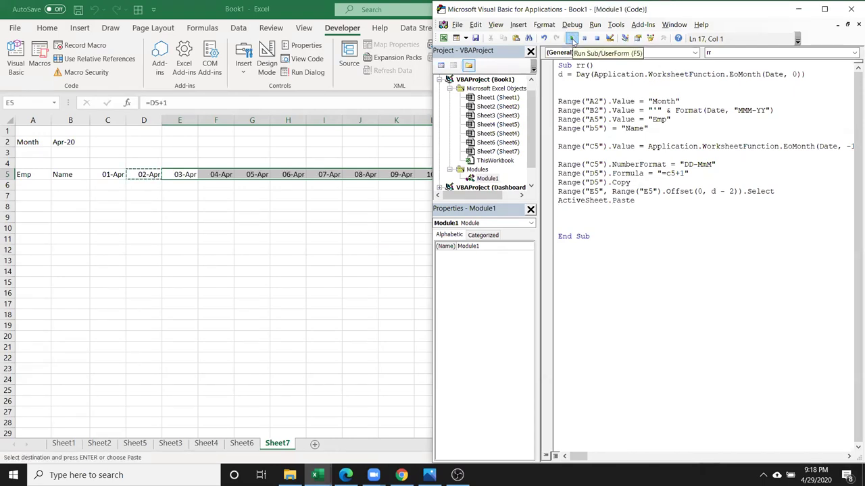
pyautogui.hotkey('alt', 'F11')
pyautogui.click(317, 216)
pyautogui.moveTo(457, 475)
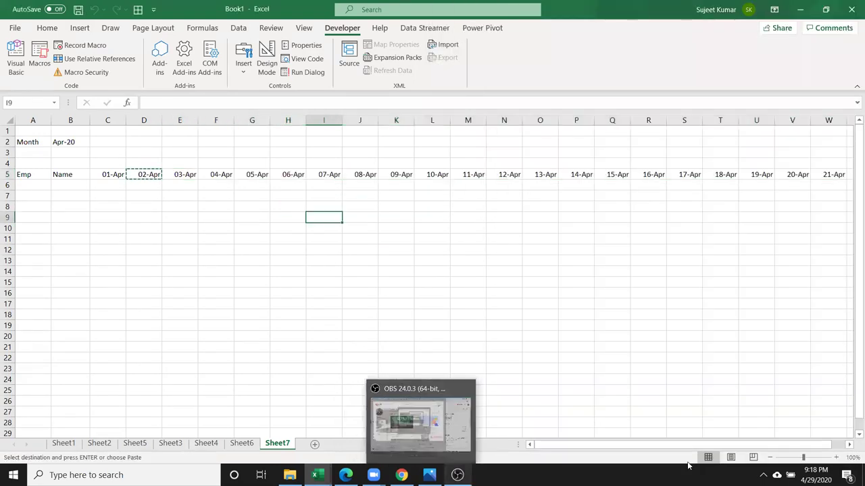
# Check where row 5's dates end and change the offset from d - 2 to d - 3.
pyautogui.click(699, 173)
pyautogui.press('Right')
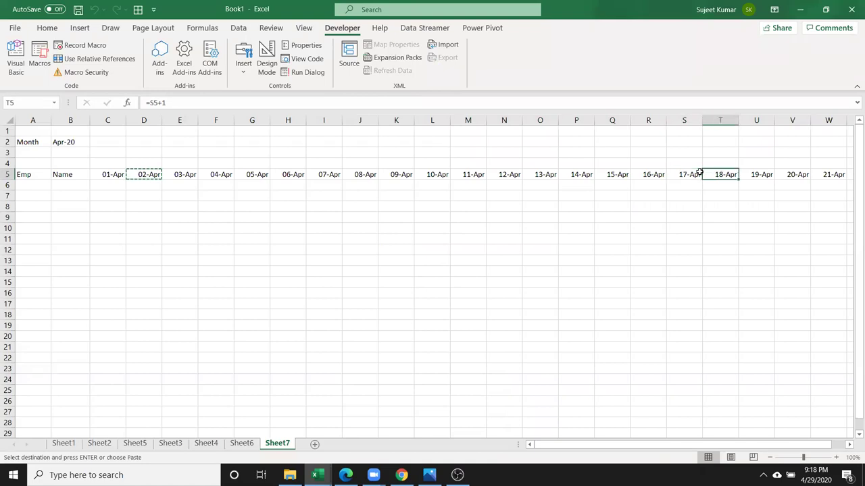
pyautogui.press('Right')
pyautogui.press('Right')
pyautogui.press('Right')
pyautogui.press('Right')
pyautogui.press('Right')
pyautogui.press('Right')
pyautogui.press('Left')
pyautogui.press('Left')
pyautogui.press('Left')
pyautogui.press('Home')
pyautogui.press('Right')
pyautogui.press('Right')
pyautogui.press('Right')
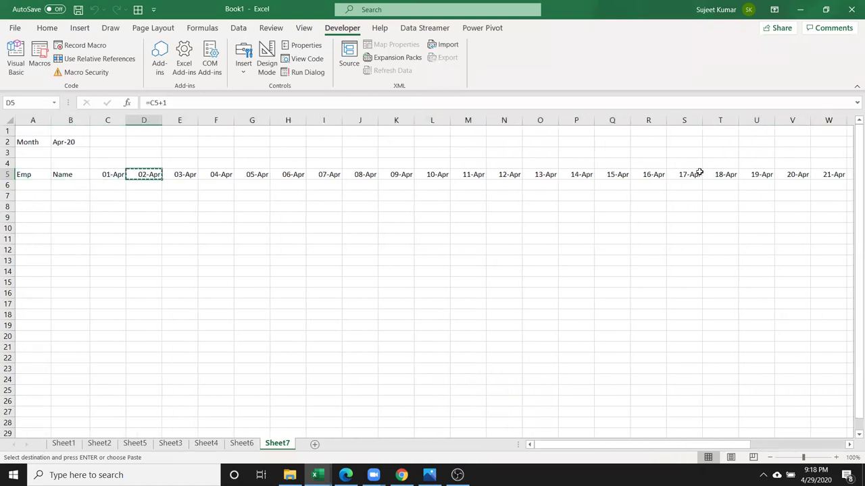
pyautogui.hotkey('alt', 'F11')
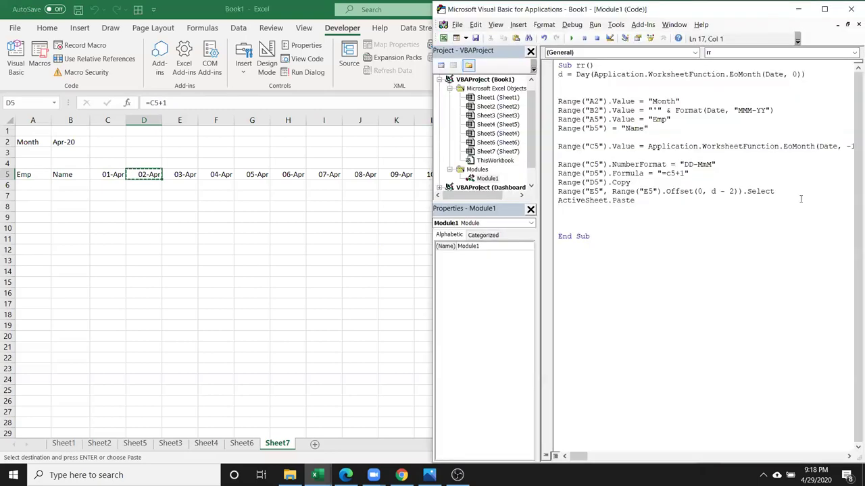
pyautogui.doubleClick(731, 191)
pyautogui.write('3')
# Clear the overflowing pasted dates after 02-Apr from row 5.
pyautogui.click(238, 162)
pyautogui.click(135, 174)
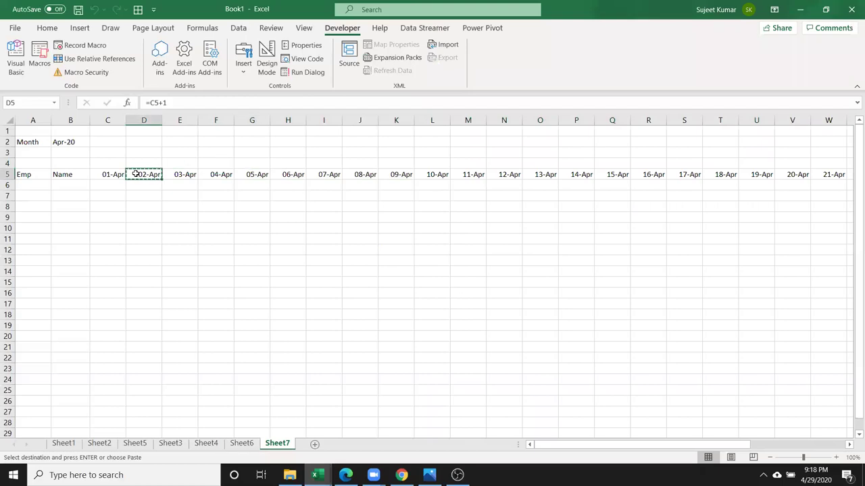
pyautogui.hotkey('ctrl', 'Right')
pyautogui.hotkey('ctrl', 'shift', 'Left')
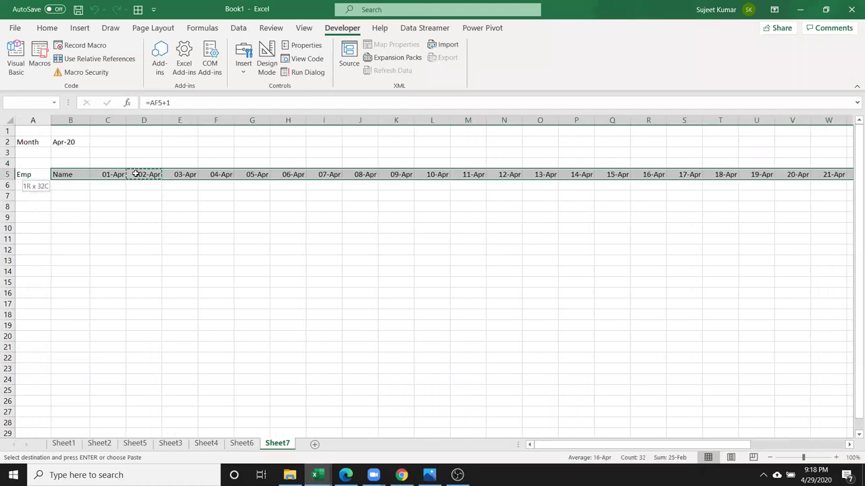
pyautogui.hotkey('shift', 'Right')
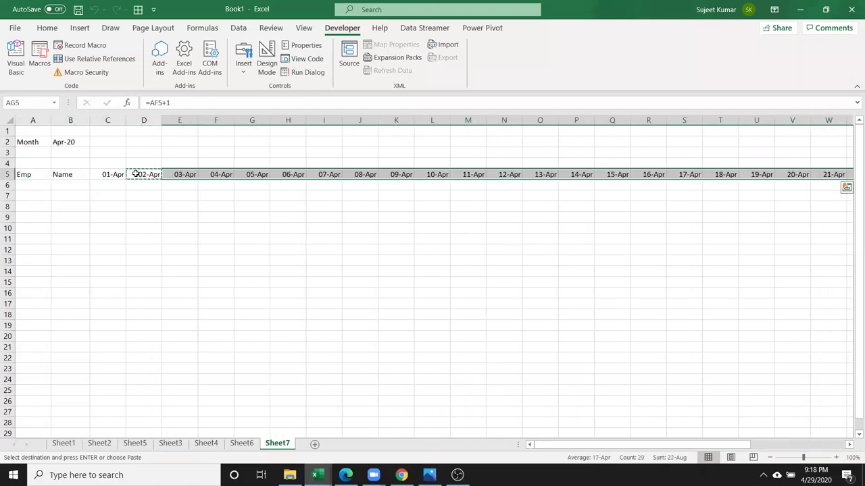
pyautogui.press('Delete')
pyautogui.press('Home')
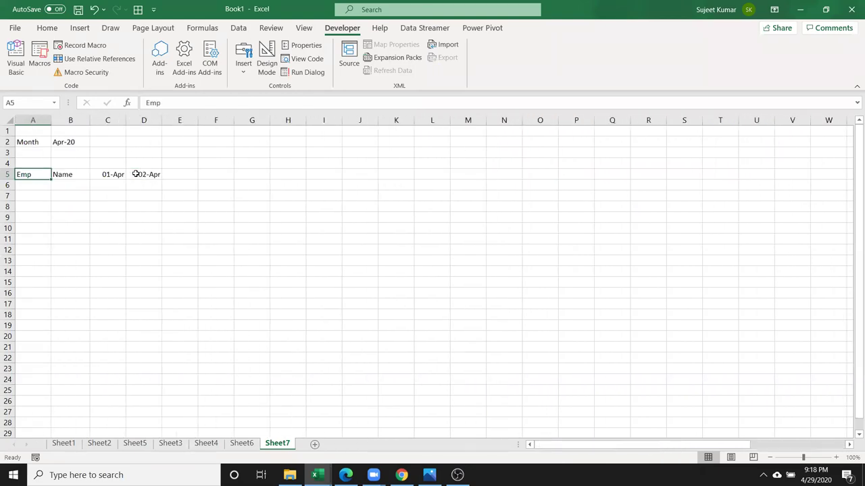
pyautogui.hotkey('alt', 'F11')
pyautogui.click(639, 209)
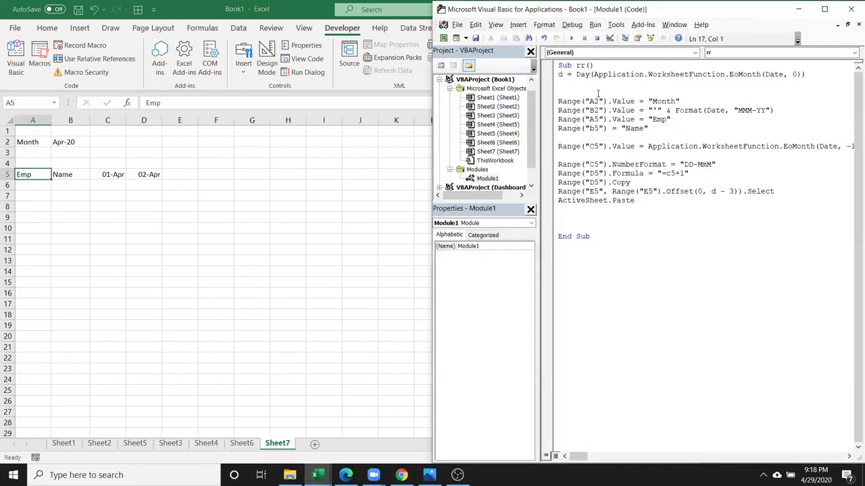
# Rerun the corrected macro and confirm row 5's dates end at 30-Apr in AF5.
pyautogui.click(572, 38)
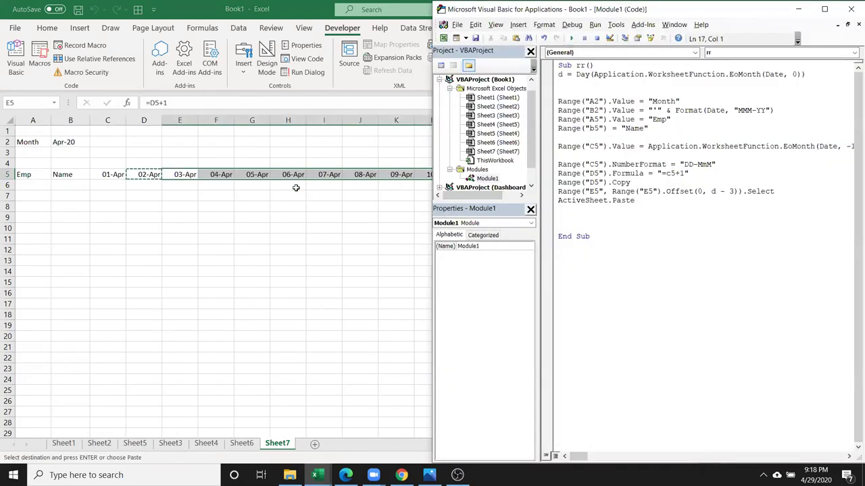
pyautogui.click(223, 174)
pyautogui.hotkey('ctrl', 'Right')
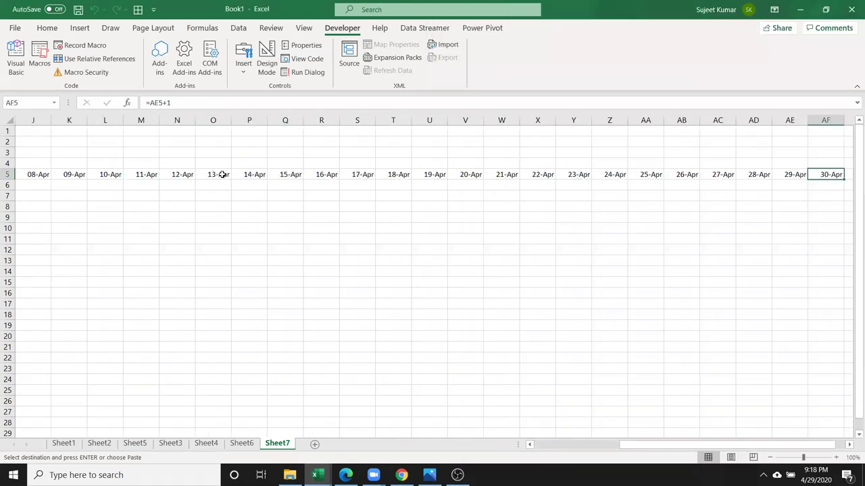
pyautogui.hotkey('ctrl', 'Left')
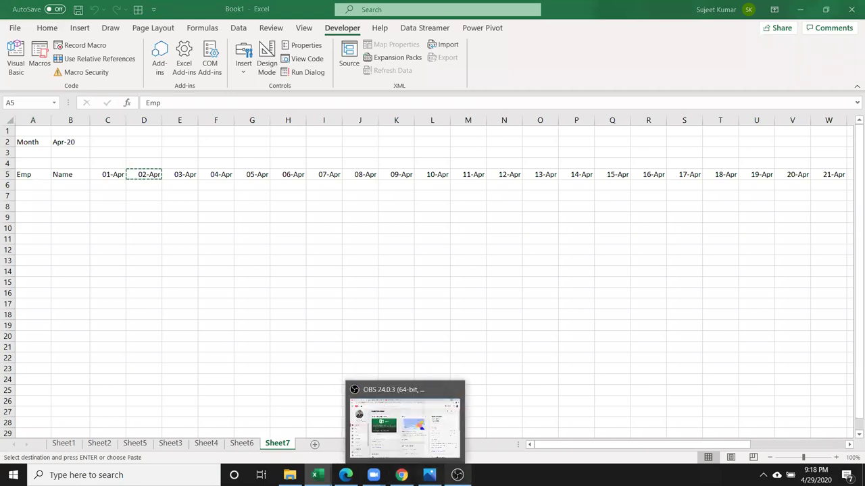
pyautogui.moveTo(315, 475)
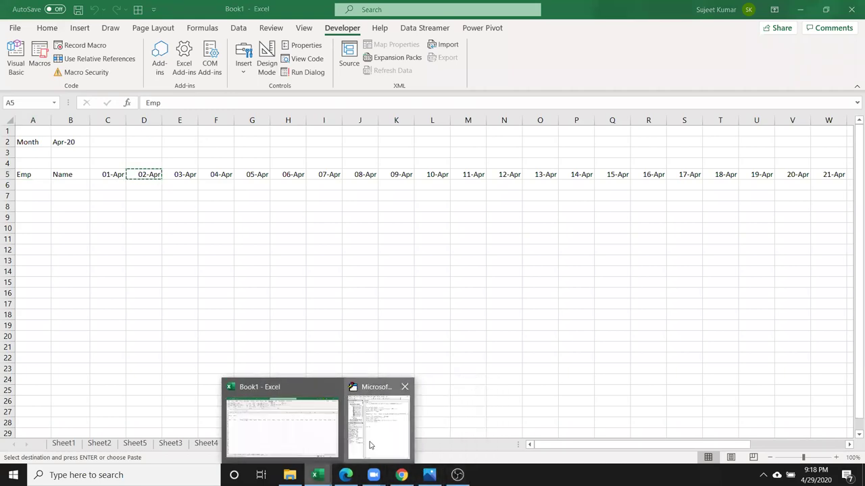
pyautogui.click(370, 444)
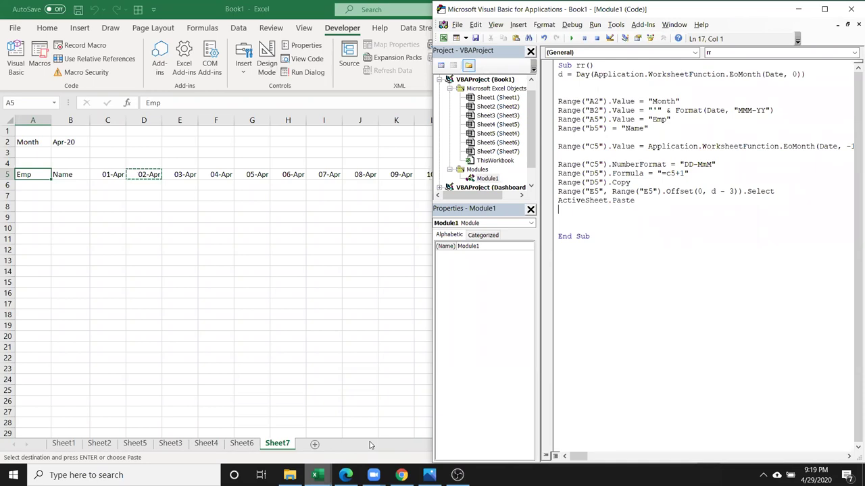
pyautogui.press('Up')
pyautogui.press('Up')
pyautogui.hotkey('shift', 'Down')
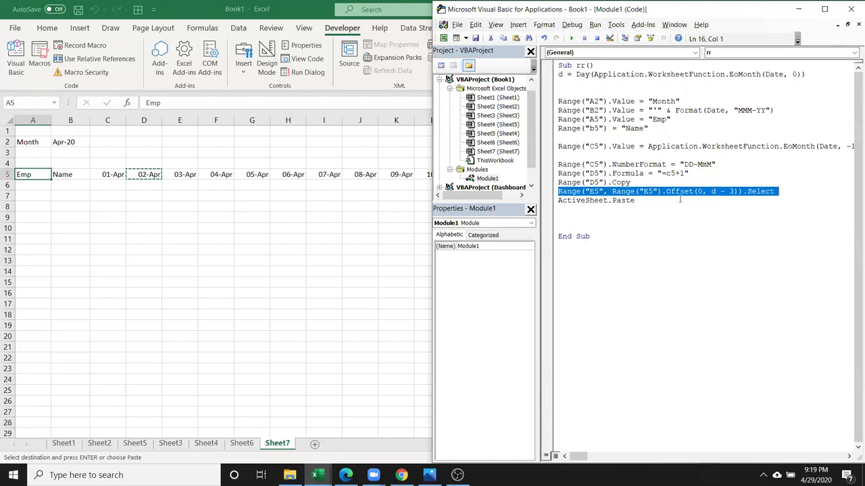
pyautogui.doubleClick(615, 194)
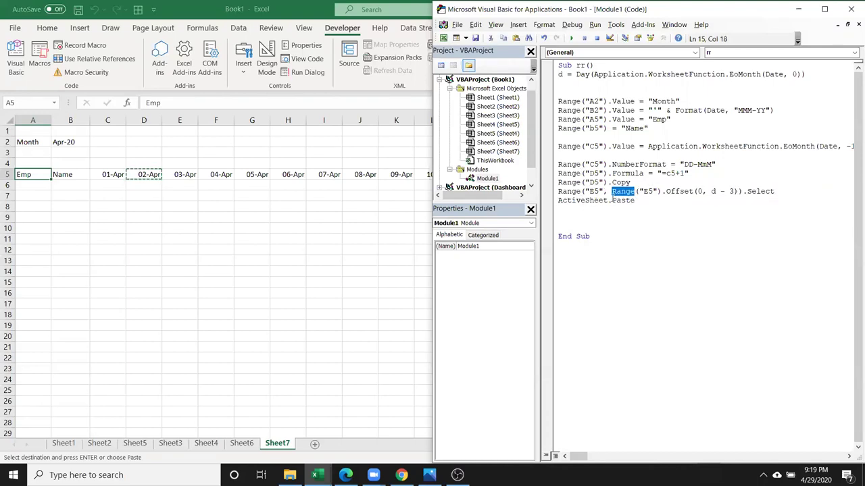
pyautogui.doubleClick(593, 192)
pyautogui.moveTo(707, 191); pyautogui.dragTo(734, 191)
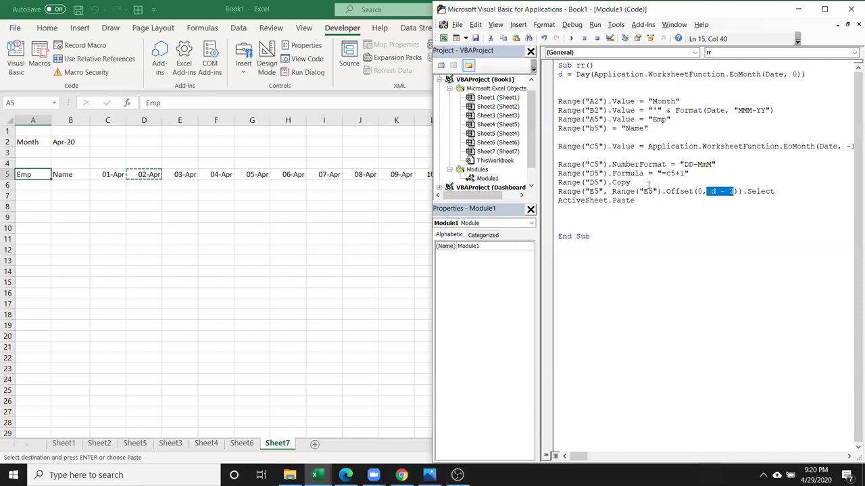
pyautogui.doubleClick(715, 111)
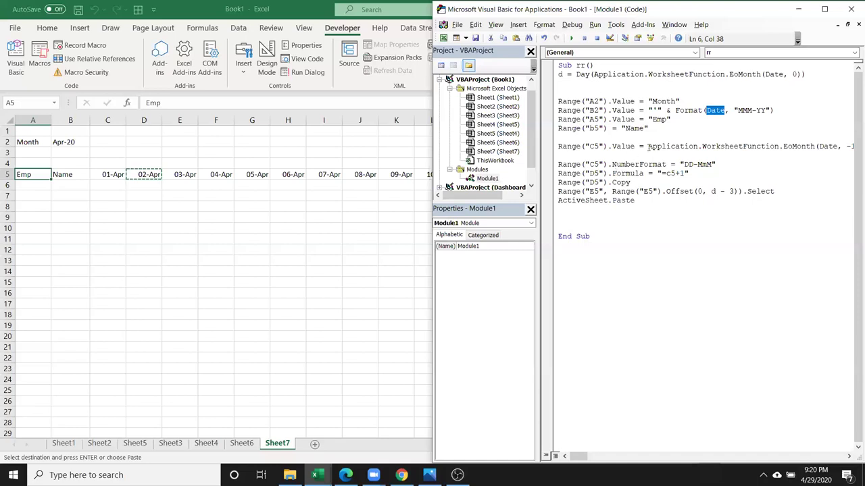
# Highlight the Application.WorksheetFunction.EoMonth expression and its -1 argument on the C5 code line.
pyautogui.moveTo(647, 146); pyautogui.dragTo(755, 155)
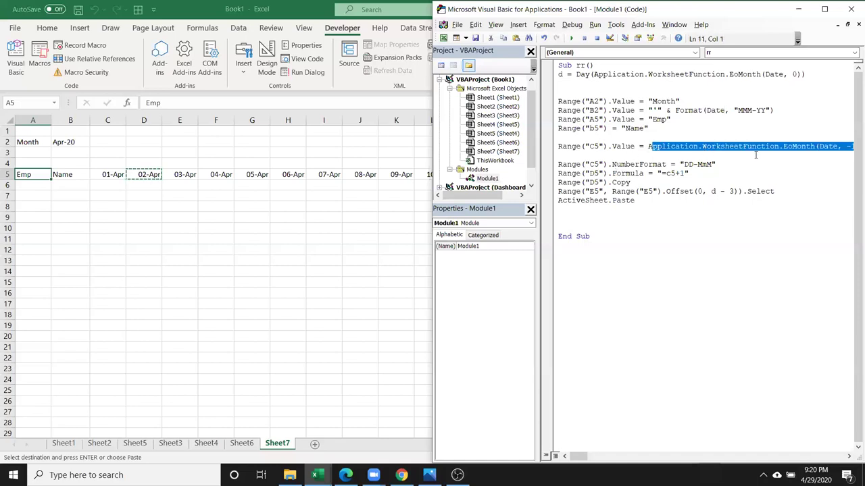
pyautogui.moveTo(578, 456); pyautogui.dragTo(585, 456)
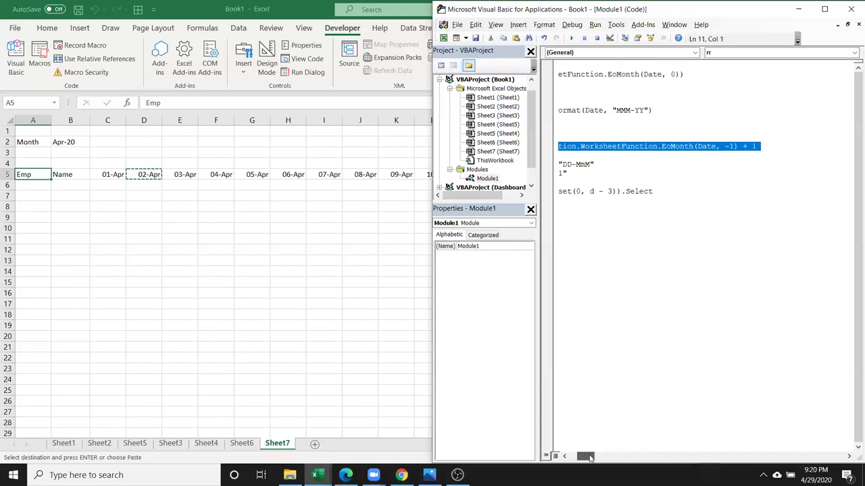
pyautogui.click(649, 154)
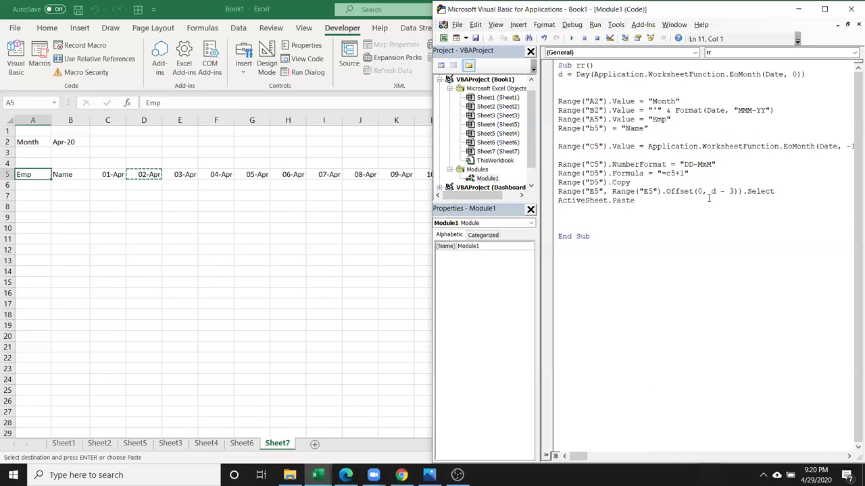
pyautogui.moveTo(650, 147); pyautogui.dragTo(808, 150)
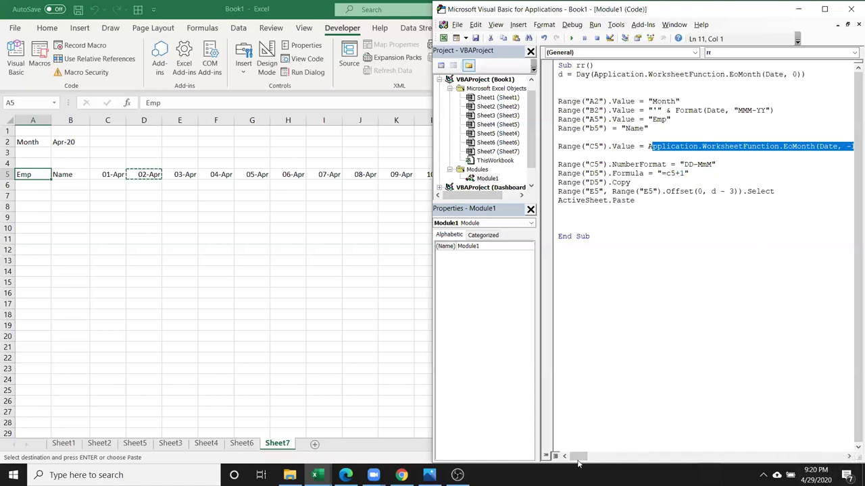
pyautogui.moveTo(577, 461); pyautogui.dragTo(584, 460)
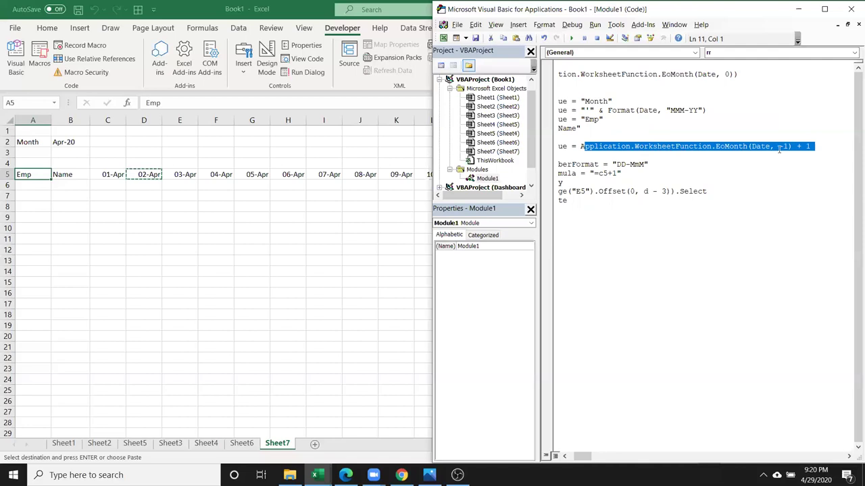
pyautogui.moveTo(779, 147); pyautogui.dragTo(789, 147)
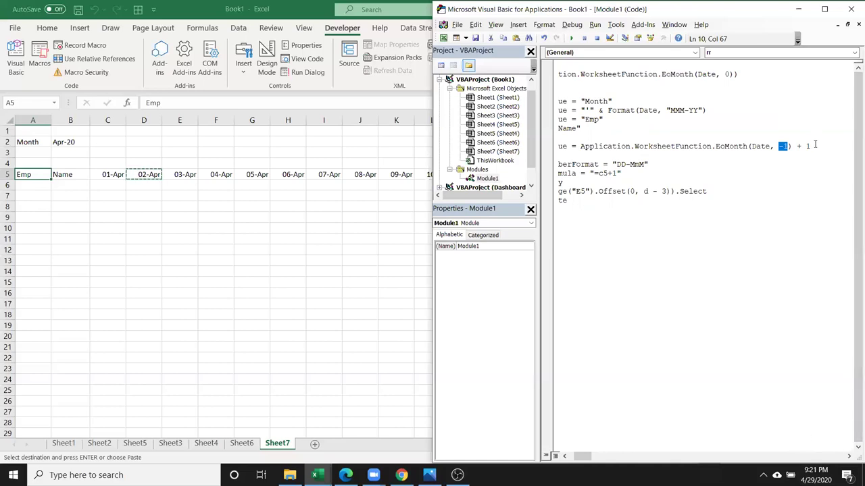
pyautogui.moveTo(815, 145); pyautogui.dragTo(649, 146)
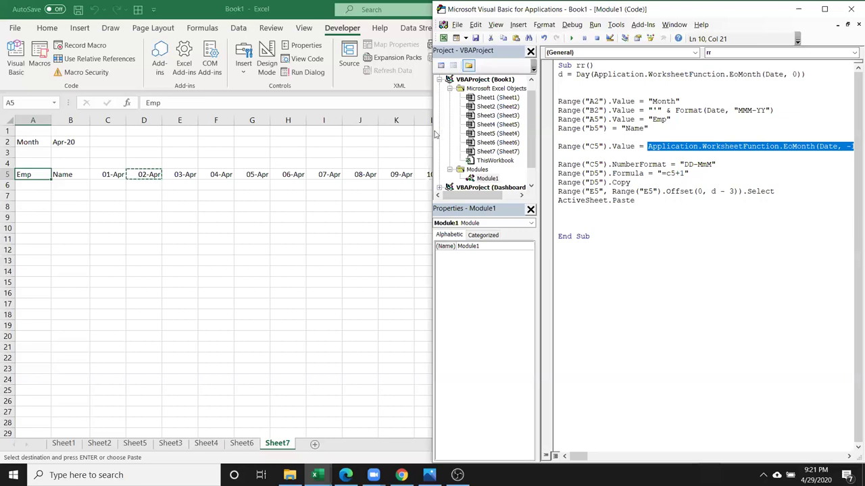
# Enter =TODAY() in E10, showing 4/29/2020.
pyautogui.click(195, 229)
pyautogui.write('date')
pyautogui.press('Return')
pyautogui.click(194, 229)
pyautogui.write('=tod')
pyautogui.press('Tab')
pyautogui.write(')')
pyautogui.press('Return')
pyautogui.click(196, 228)
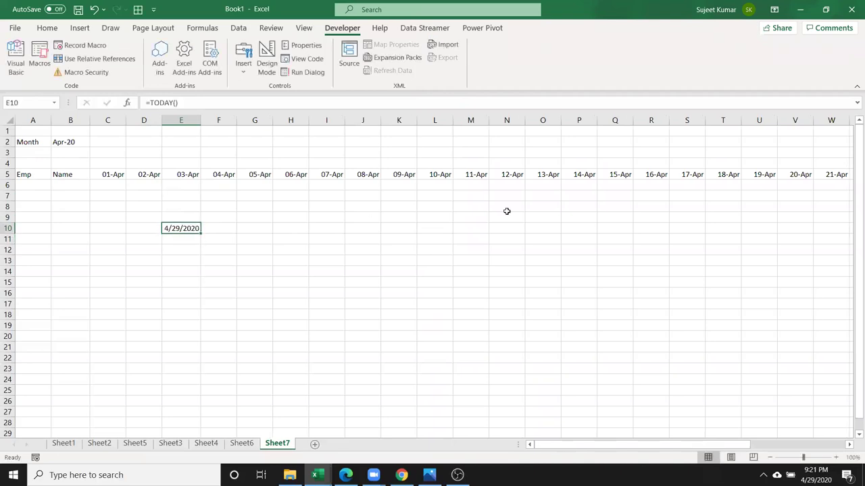
# Enter =EOMONTH(E10,0) in E11 and format it as a date.
pyautogui.press('Down')
pyautogui.write('=eo')
pyautogui.press('Tab')
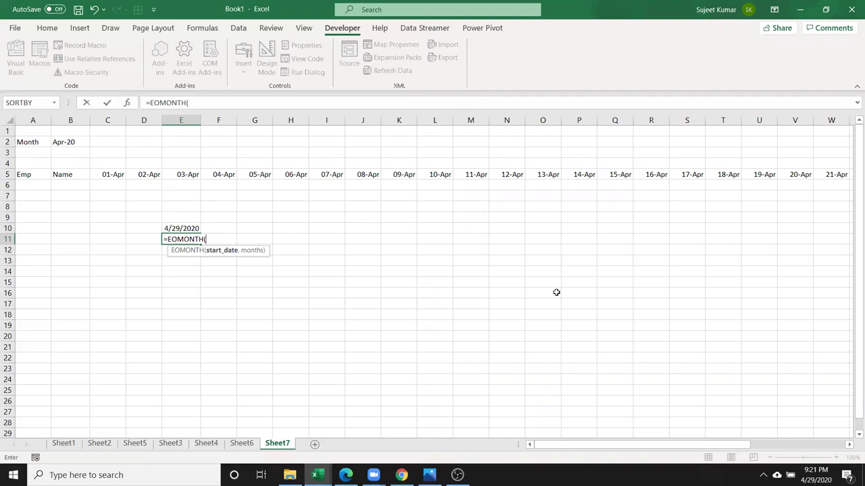
pyautogui.press('Up')
pyautogui.write(',0')
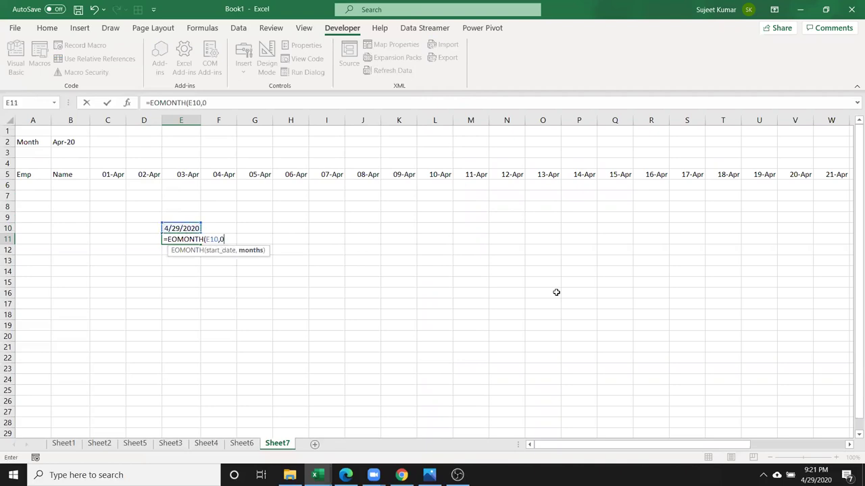
pyautogui.write(')')
pyautogui.press('Return')
pyautogui.press('Up')
pyautogui.hotkey('ctrl', 'shift', '3')
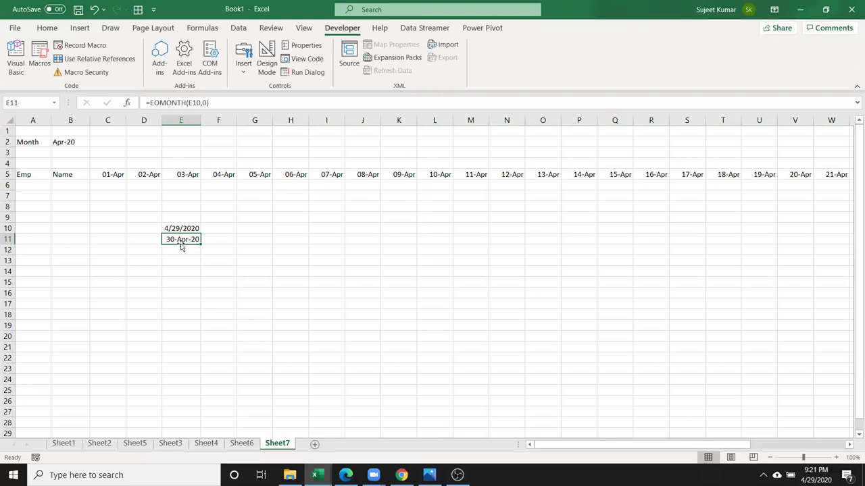
# Change E11 to =EOMONTH(E10,-1)+1 to get 1-Apr-20, then select E10:E11.
pyautogui.click(209, 102)
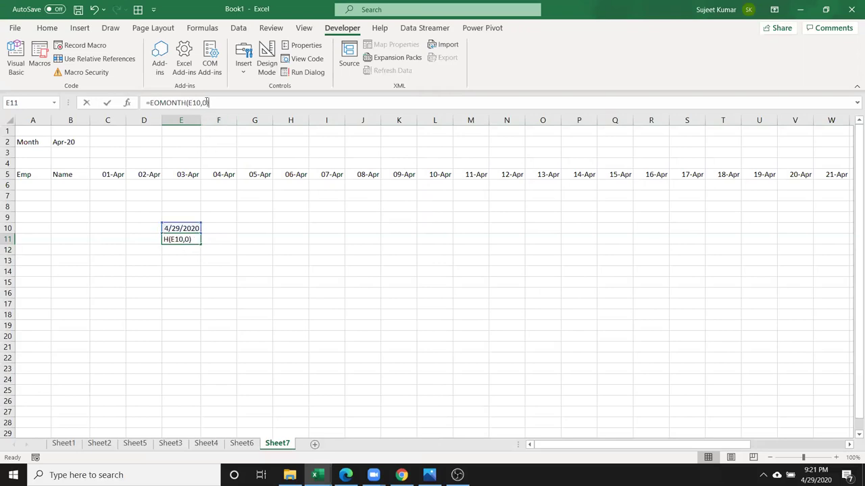
pyautogui.press('BackSpace')
pyautogui.write('-1')
pyautogui.press('Return')
pyautogui.press('Up')
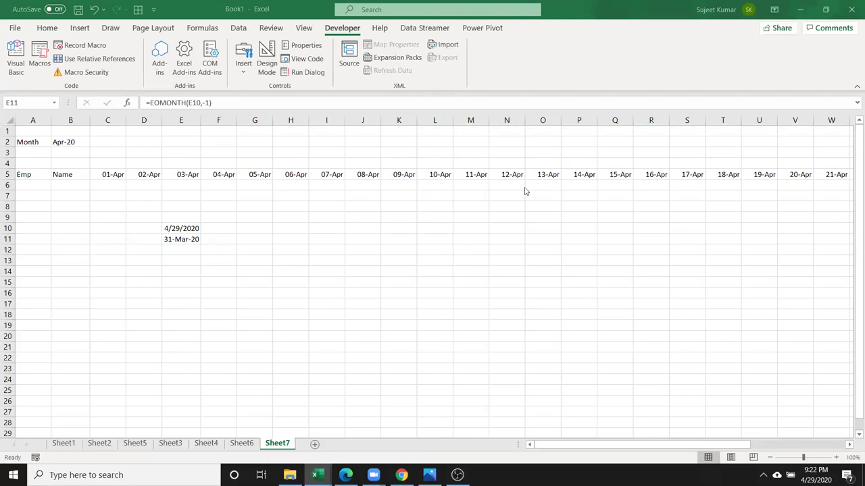
pyautogui.click(238, 102)
pyautogui.write('+')
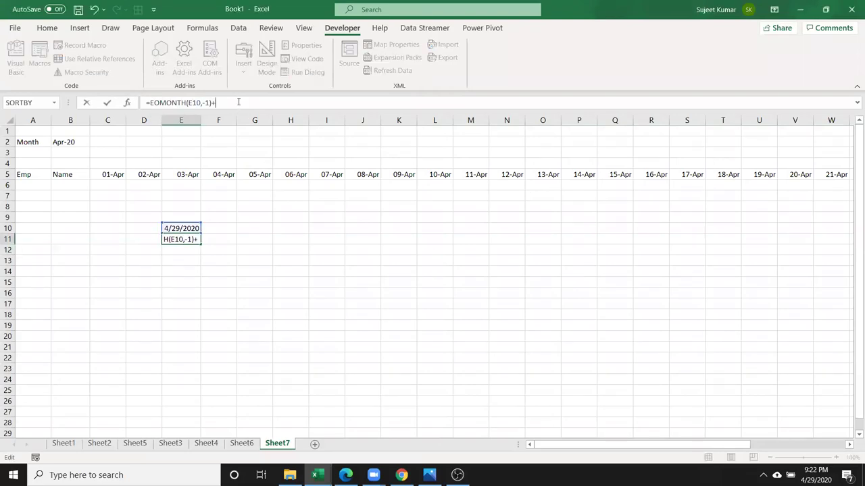
pyautogui.write('1')
pyautogui.press('Return')
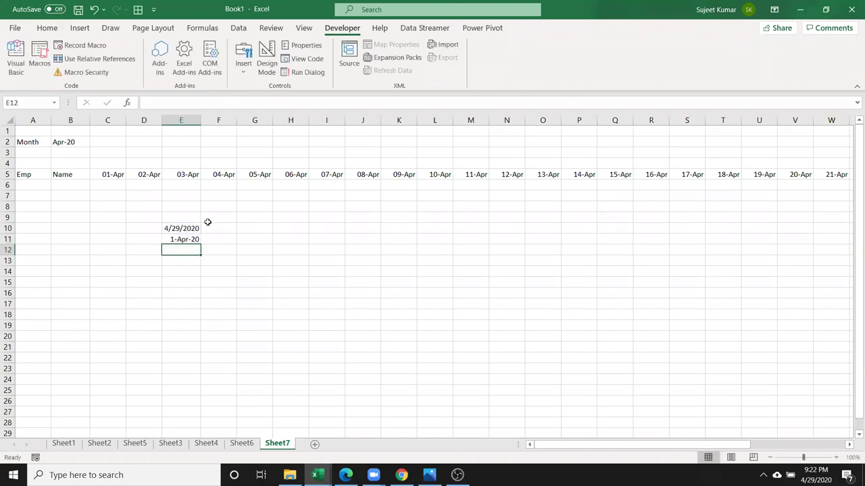
pyautogui.moveTo(200, 239); pyautogui.dragTo(194, 230)
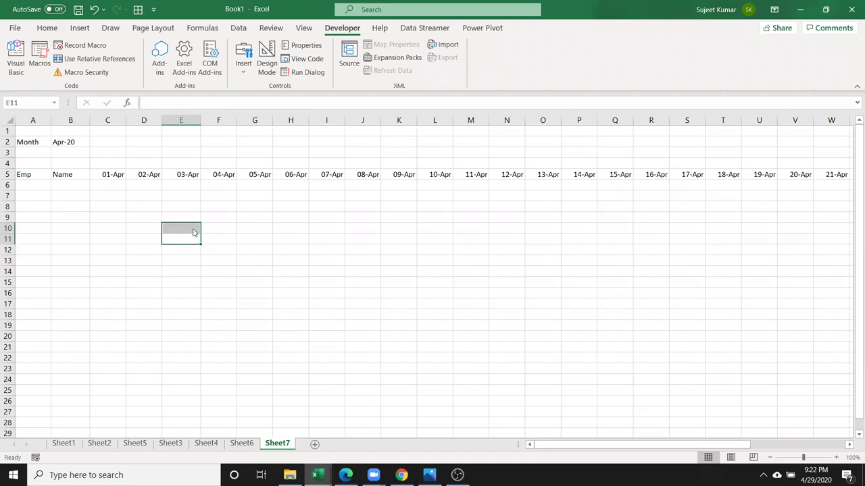
# Clear test cells E10:E11 and correct the EoMonth arguments on the macro's C5 line.
pyautogui.press('Delete')
pyautogui.hotkey('alt', 'Tab')
pyautogui.hotkey('alt', 'Tab')
pyautogui.click(693, 157)
pyautogui.moveTo(718, 146); pyautogui.dragTo(776, 146)
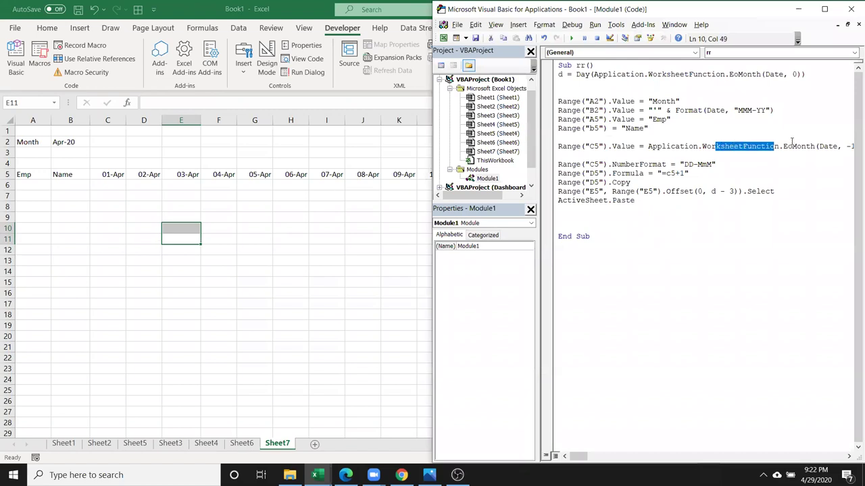
pyautogui.click(797, 146)
pyautogui.doubleClick(826, 146)
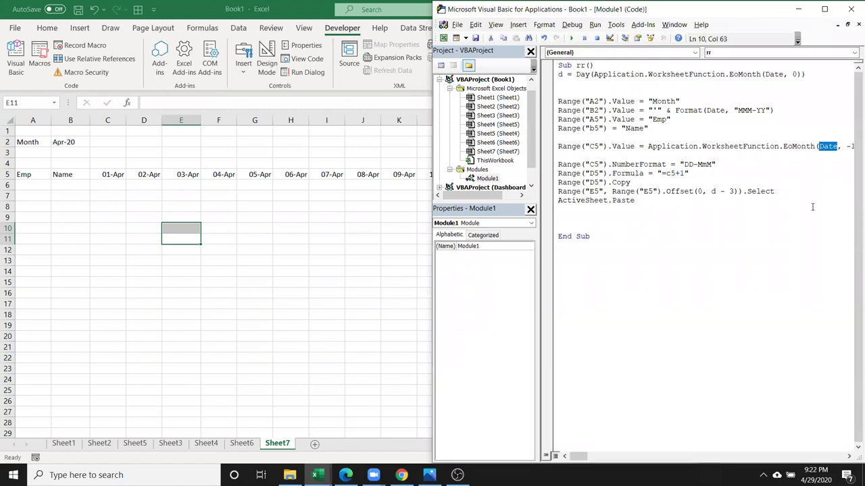
pyautogui.click(846, 146)
pyautogui.write('1')
pyautogui.hotkey('shift', 'Right')
pyautogui.hotkey('shift', 'Right')
pyautogui.hotkey('shift', 'Right')
pyautogui.press('Left')
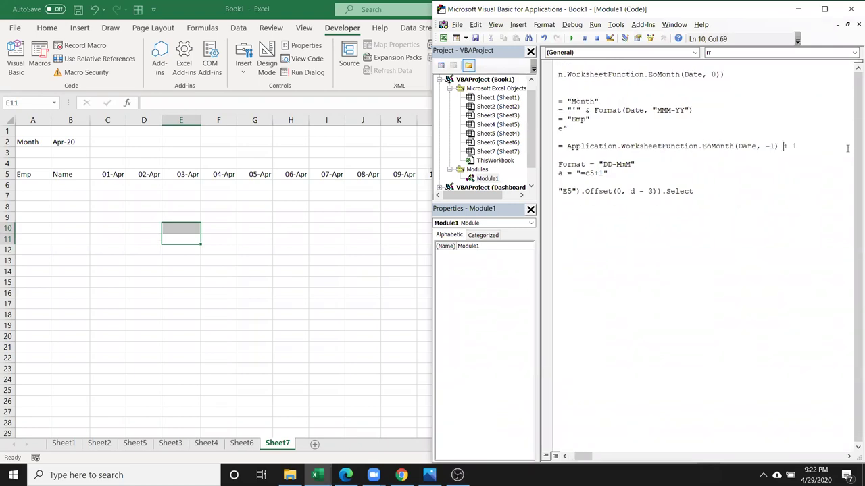
pyautogui.press('Left')
pyautogui.press('Left')
pyautogui.press('Left')
pyautogui.press('Left')
pyautogui.press('Left')
pyautogui.press('Left')
pyautogui.press('Up')
pyautogui.press('Up')
pyautogui.press('Up')
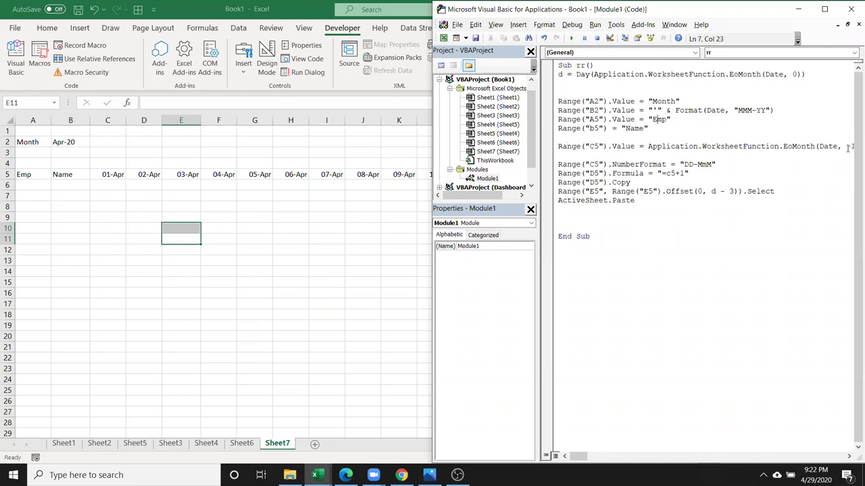
# Check the table block from A5 across the date headers and down the Emp rows.
pyautogui.click(298, 217)
pyautogui.moveTo(634, 445)
pyautogui.mouseDown()
pyautogui.moveTo(772, 444)
pyautogui.moveTo(554, 434)
pyautogui.mouseUp()
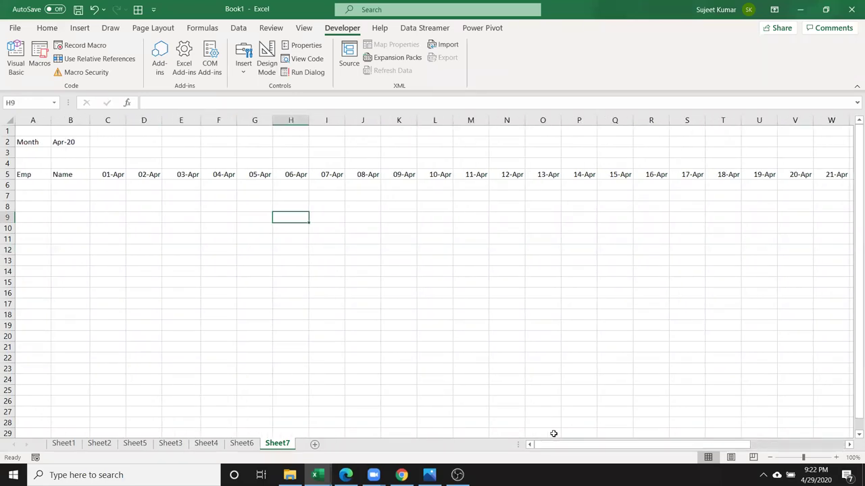
pyautogui.click(25, 175)
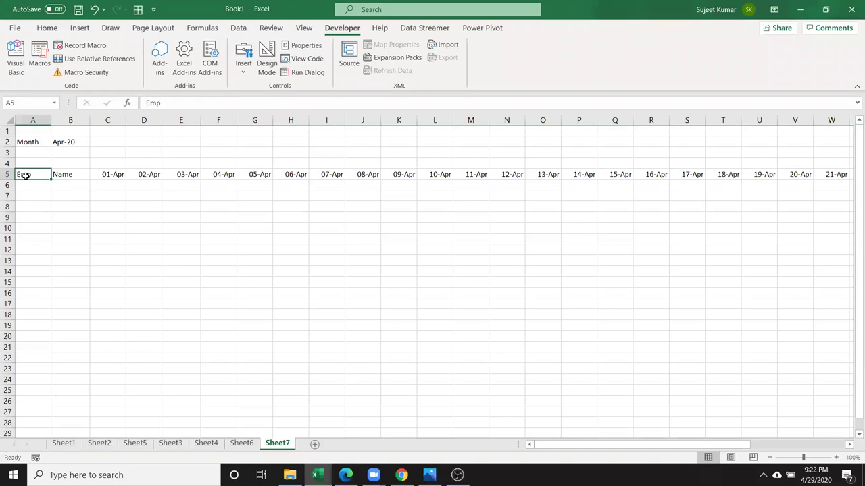
pyautogui.hotkey('ctrl', 'shift', 'Right')
pyautogui.hotkey('shift', 'Down')
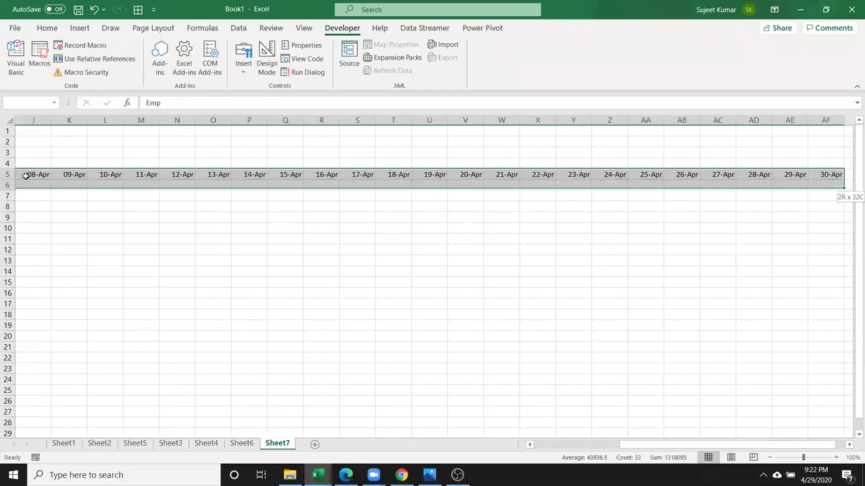
pyautogui.hotkey('shift', 'Down')
pyautogui.hotkey('shift', 'Down')
pyautogui.hotkey('shift', 'Down')
pyautogui.hotkey('shift', 'Down')
pyautogui.press('Left')
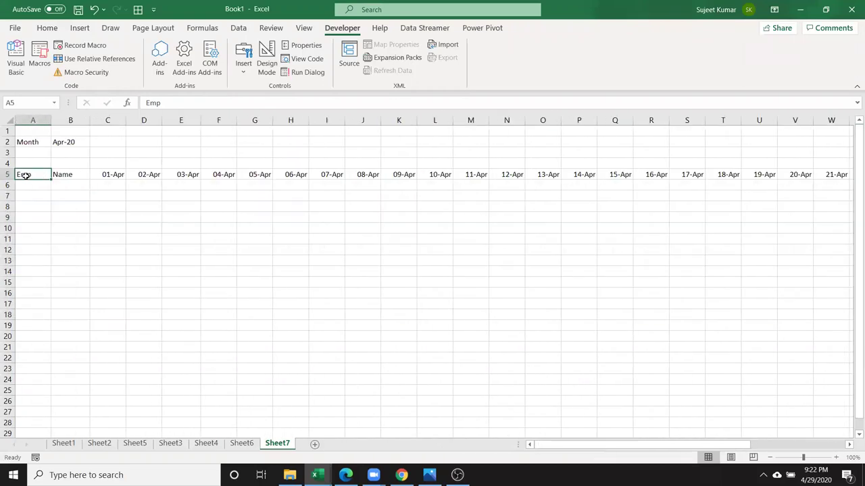
pyautogui.press('Down')
pyautogui.press('Down')
pyautogui.press('Down')
pyautogui.press('Down')
pyautogui.press('Down')
pyautogui.press('Down')
pyautogui.press('Down')
pyautogui.press('Down')
pyautogui.press('Down')
pyautogui.press('Up')
pyautogui.press('Up')
pyautogui.press('Up')
pyautogui.press('Up')
pyautogui.press('Up')
pyautogui.press('Up')
pyautogui.press('Up')
pyautogui.press('Up')
pyautogui.press('Down')
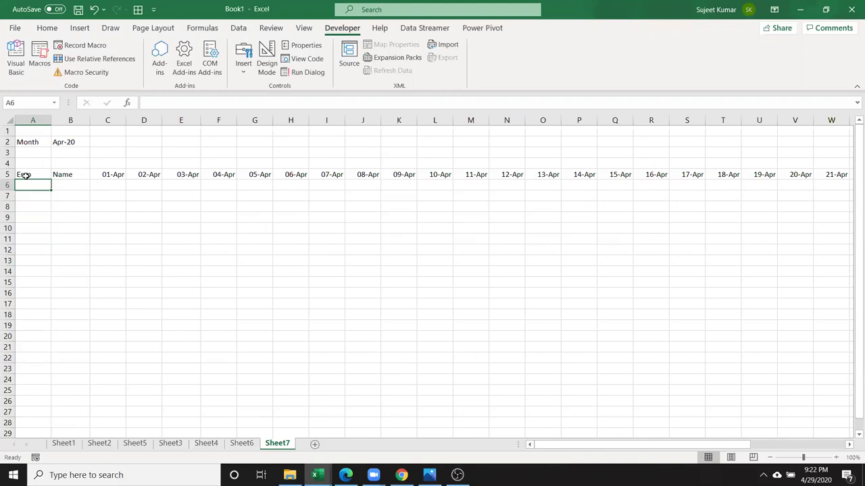
pyautogui.hotkey('alt', 'F11')
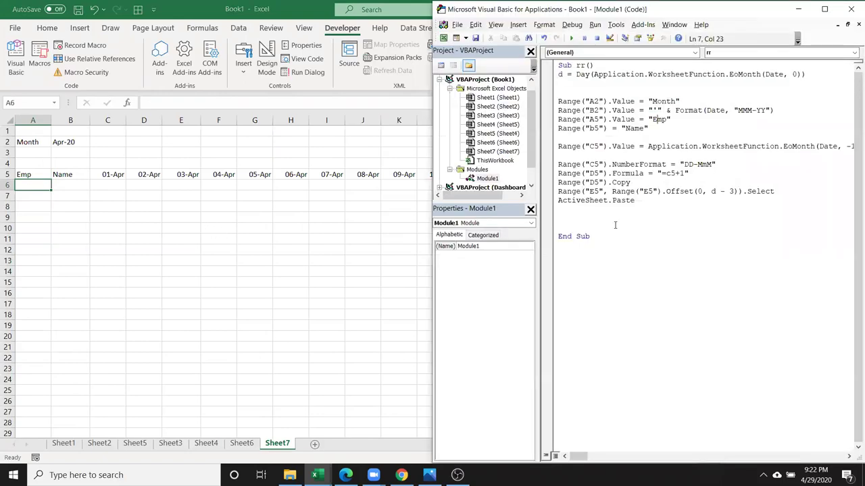
# Add a line to the rr macro setting A6's value to 1.
pyautogui.click(593, 208)
pyautogui.press('Return')
pyautogui.write('ra')
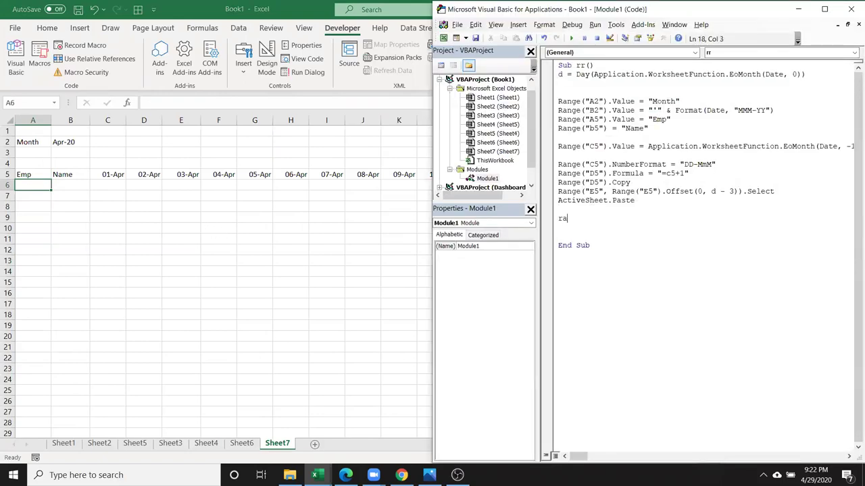
pyautogui.write('nge ')
pyautogui.write('("A6")')
pyautogui.write('.')
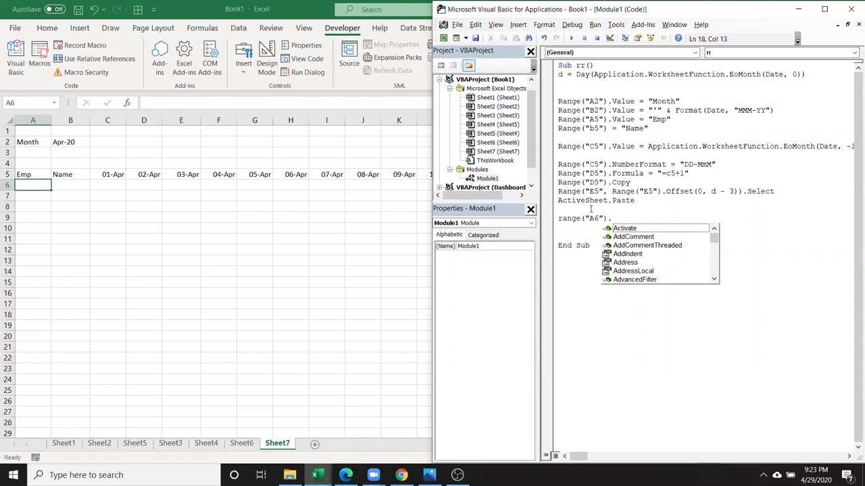
pyautogui.write('va')
pyautogui.press('Tab')
pyautogui.write('= 1')
pyautogui.press('Return')
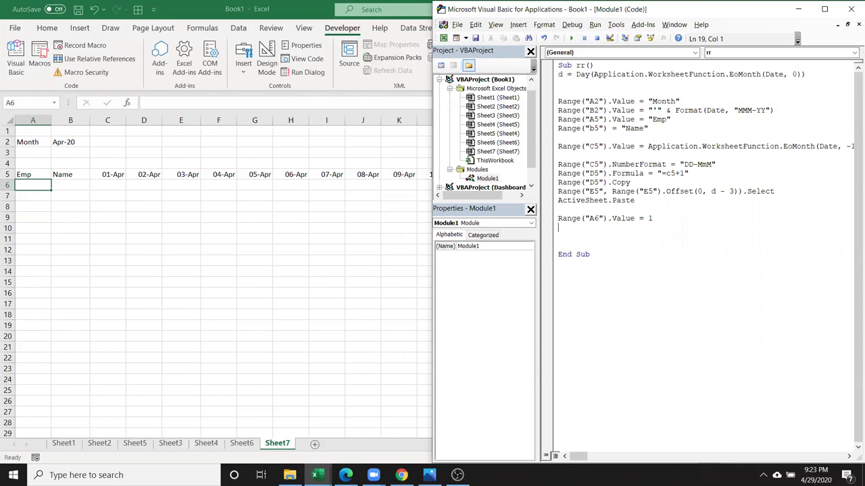
# Add a line putting the formula =a6+1 into A7.
pyautogui.write('range')
pyautogui.write('("A')
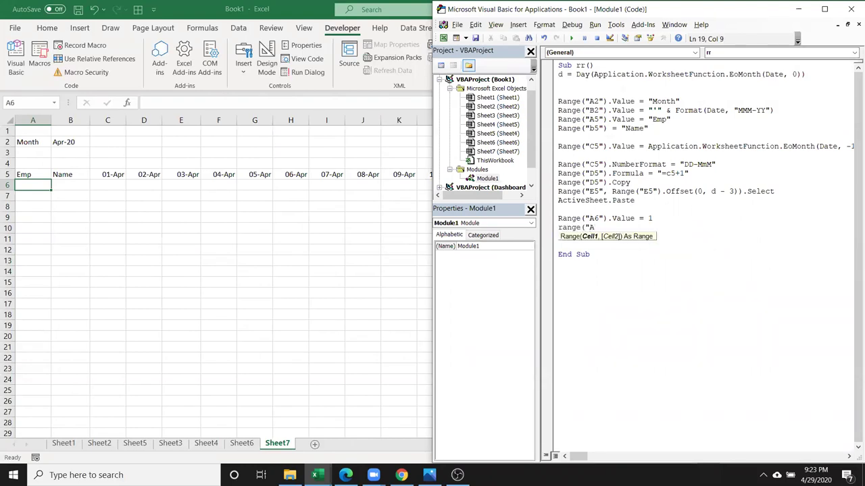
pyautogui.write('7')
pyautogui.write('").v')
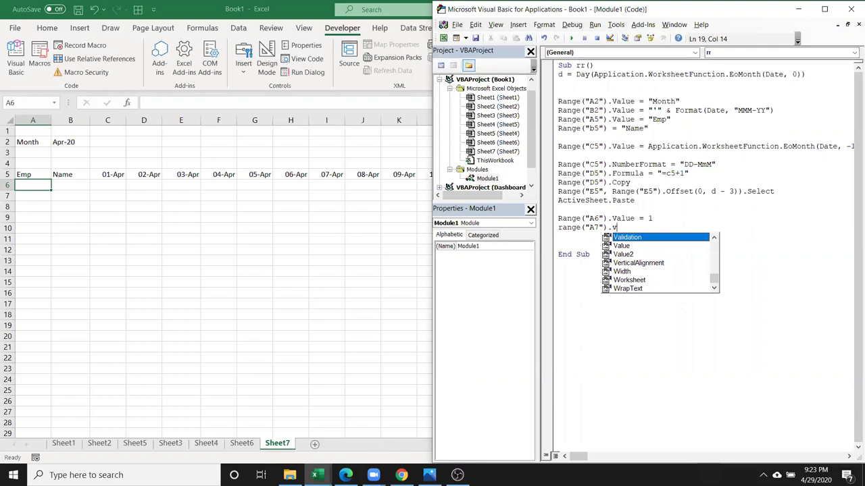
pyautogui.press('BackSpace')
pyautogui.write('f')
pyautogui.press('Down')
pyautogui.write('o')
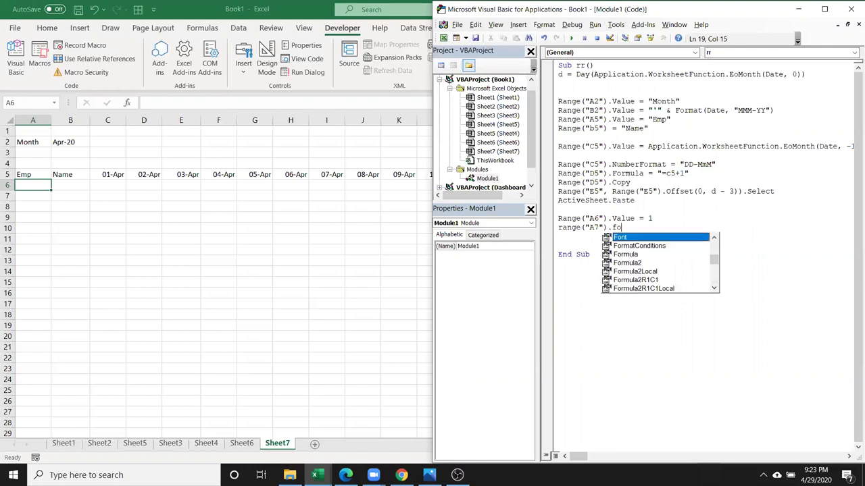
pyautogui.write('r')
pyautogui.press('Down')
pyautogui.press('Tab')
pyautogui.write('=')
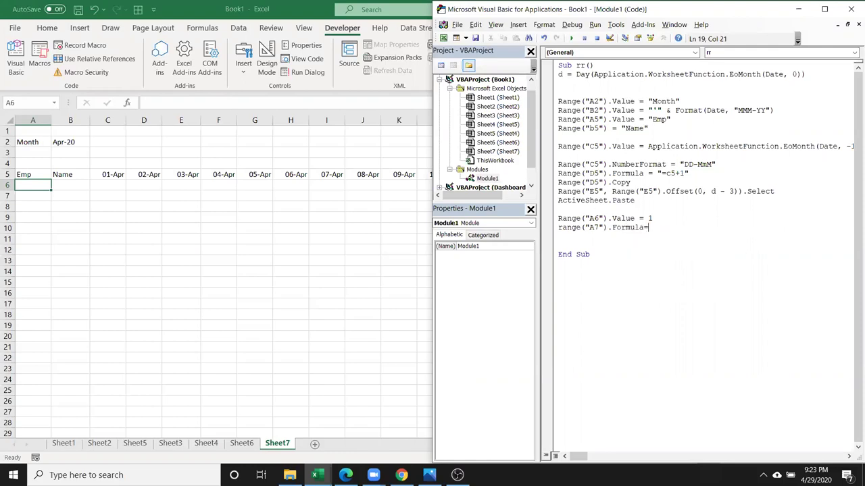
pyautogui.write('"=')
pyautogui.write('a+')
pyautogui.press('BackSpace')
pyautogui.write('6+1')
pyautogui.press('Return')
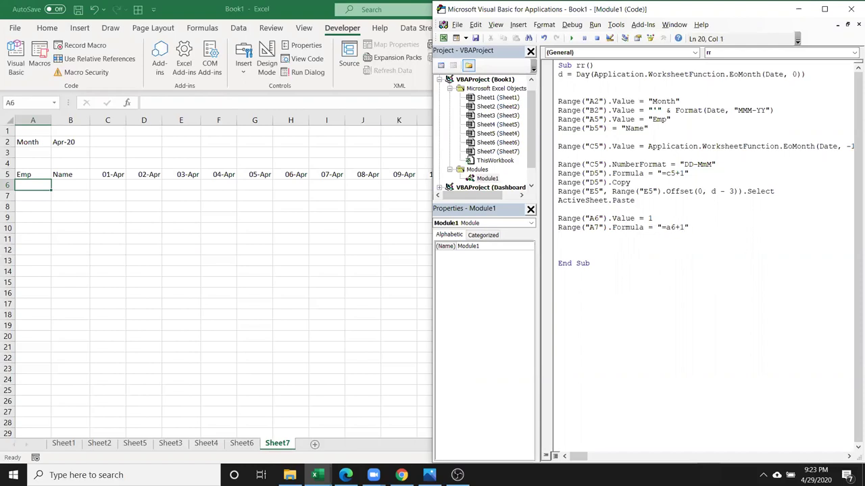
# Add the line Range("A7", Range("A7").Offset(8, 0)).FillDown.
pyautogui.write('range(')
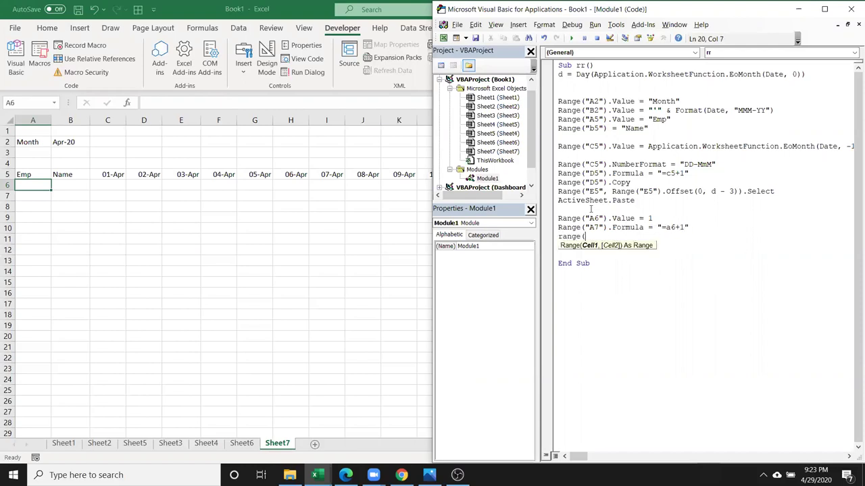
pyautogui.write('"A7')
pyautogui.write('")')
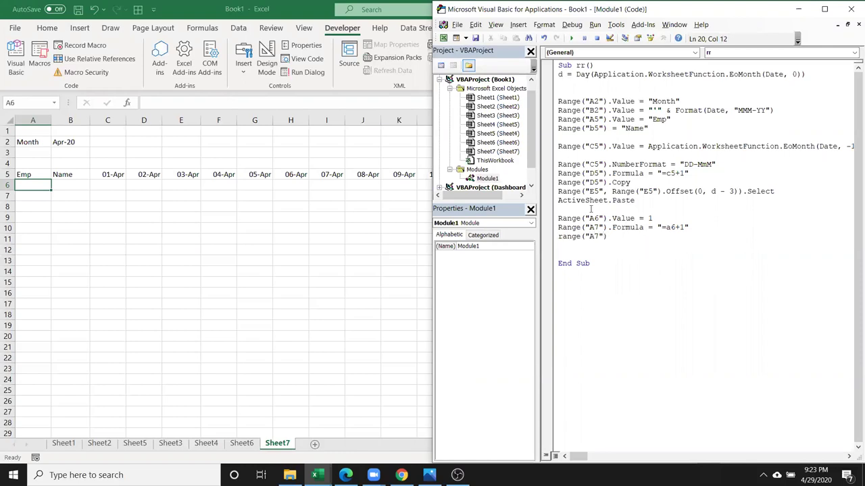
pyautogui.press('BackSpace')
pyautogui.press('BackSpace')
pyautogui.write('"')
pyautogui.write(',')
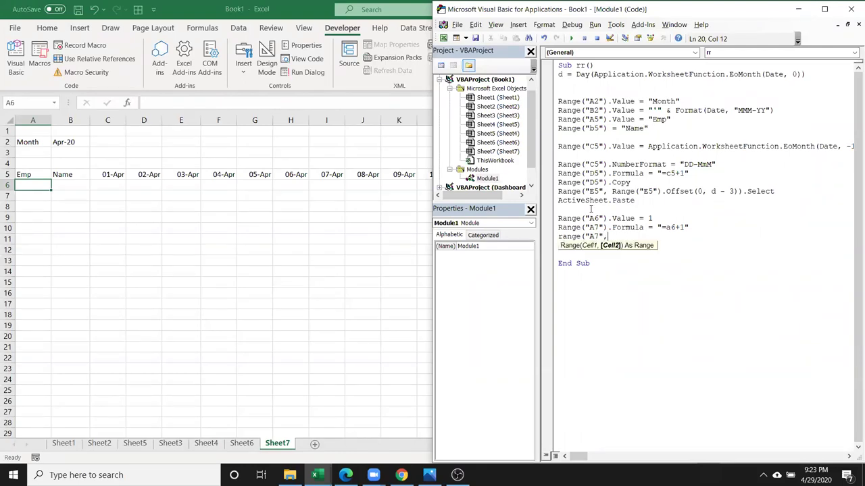
pyautogui.write('range')
pyautogui.write('("A7").of')
pyautogui.press('Tab')
pyautogui.write('(')
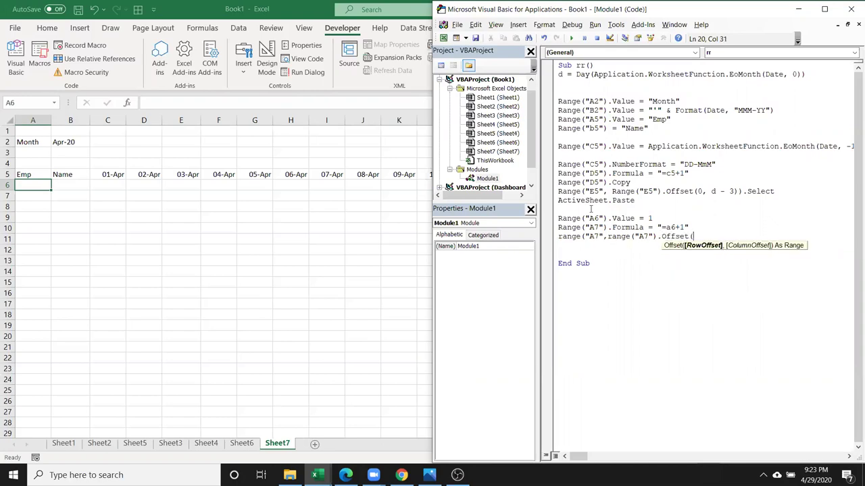
pyautogui.write('8,0))')
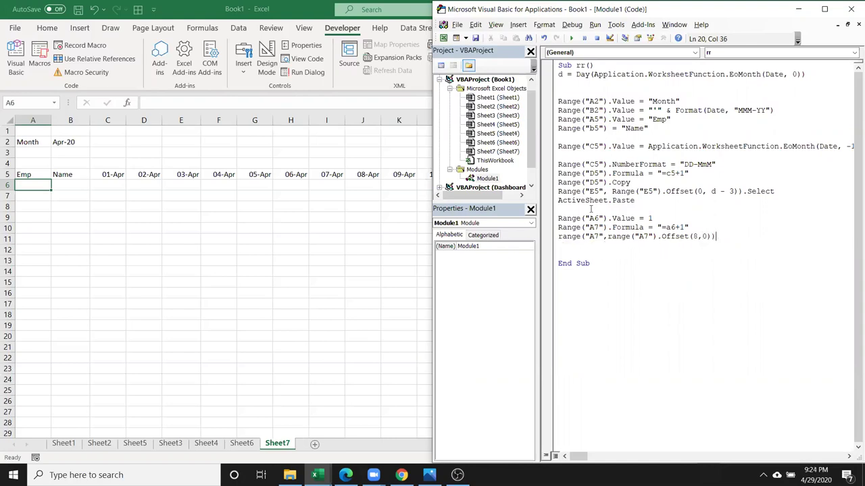
pyautogui.write('.fil')
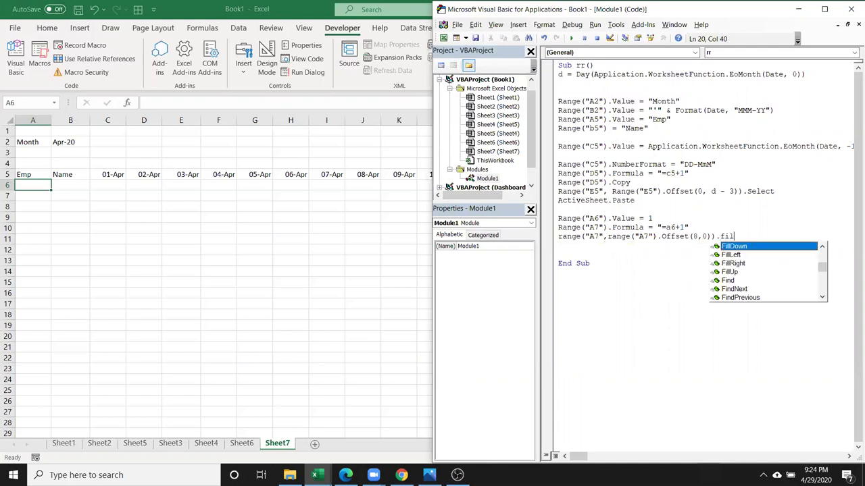
pyautogui.press('Tab')
pyautogui.press('Return')
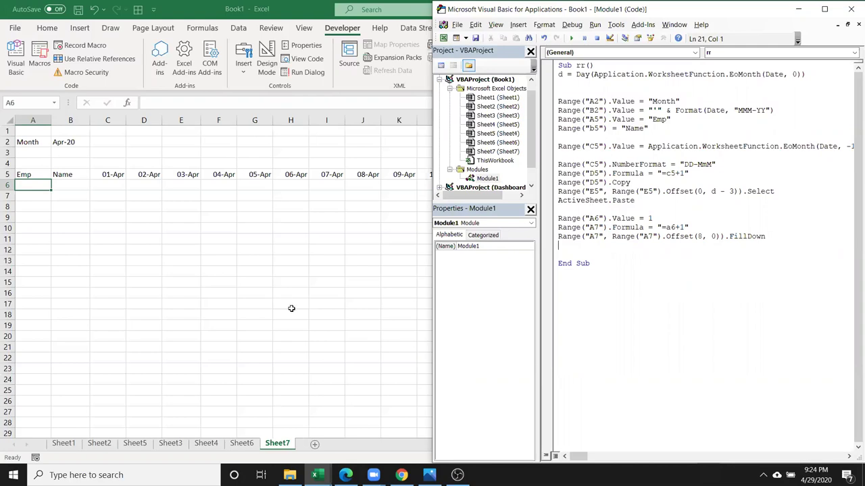
# Run the rr macro and clear the filled Emp numbers below A7 on Sheet7.
pyautogui.click(571, 38)
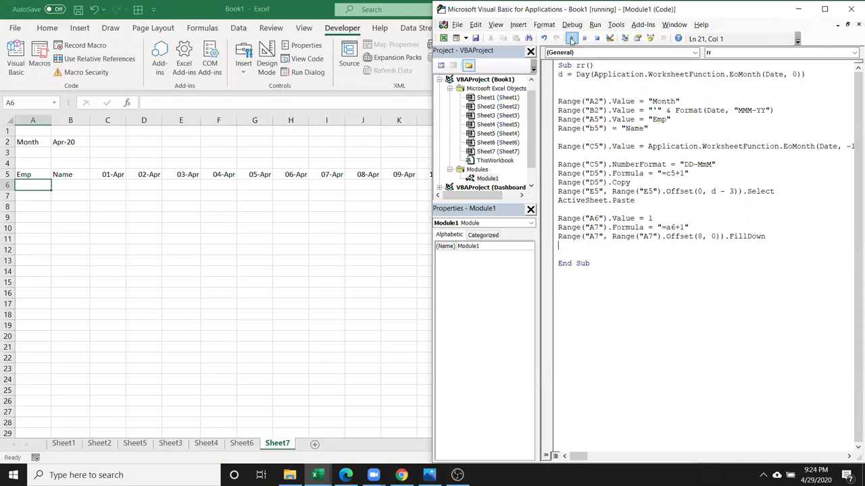
pyautogui.click(58, 269)
pyautogui.click(39, 207)
pyautogui.click(43, 196)
pyautogui.moveTo(42, 283)
pyautogui.mouseDown()
pyautogui.moveTo(42, 204)
pyautogui.moveTo(39, 293)
pyautogui.mouseUp()
pyautogui.press('Delete')
pyautogui.click(44, 197)
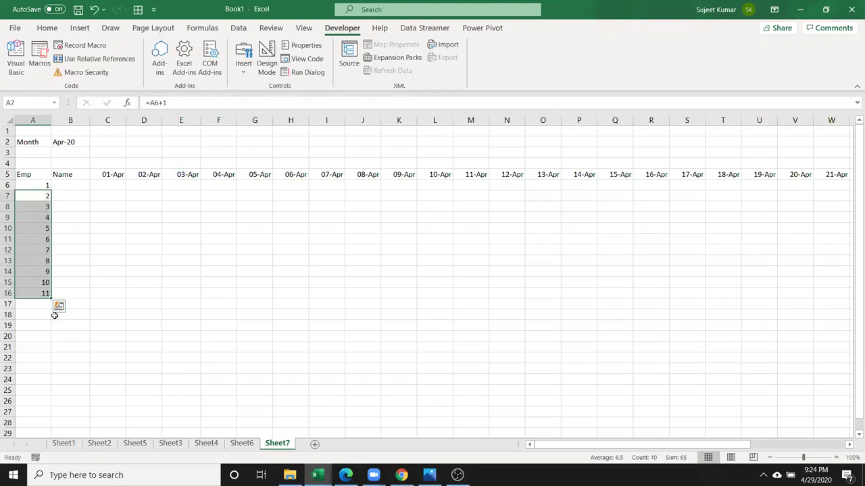
# Delete the extra 11 in A16 and return to the VBA editor with Alt+F11.
pyautogui.click(42, 292)
pyautogui.press('Delete')
pyautogui.click(39, 273)
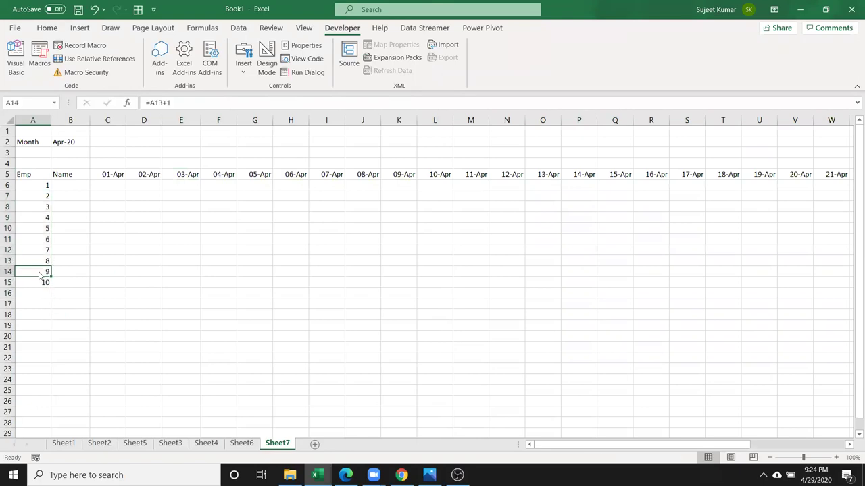
pyautogui.hotkey('alt', 'F11')
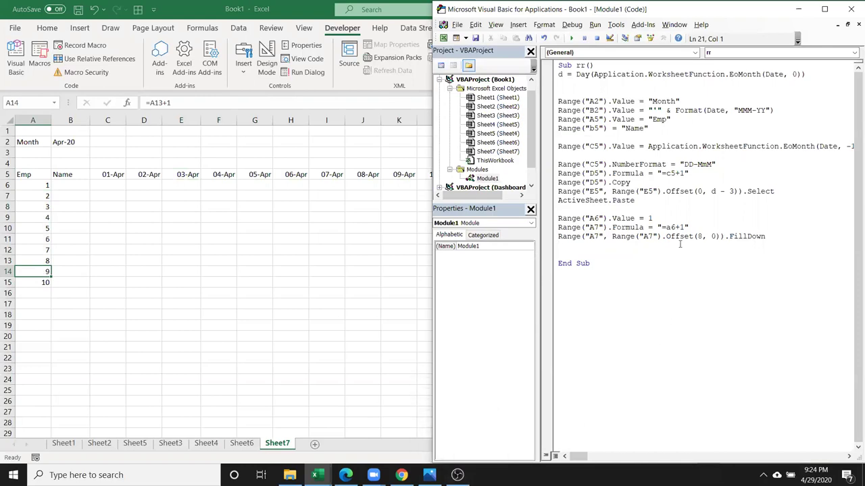
# Highlight the Paste, NumberFormat, FillDown range, E5 range and Formula parts of the code to explain them.
pyautogui.doubleClick(623, 200)
pyautogui.doubleClick(639, 164)
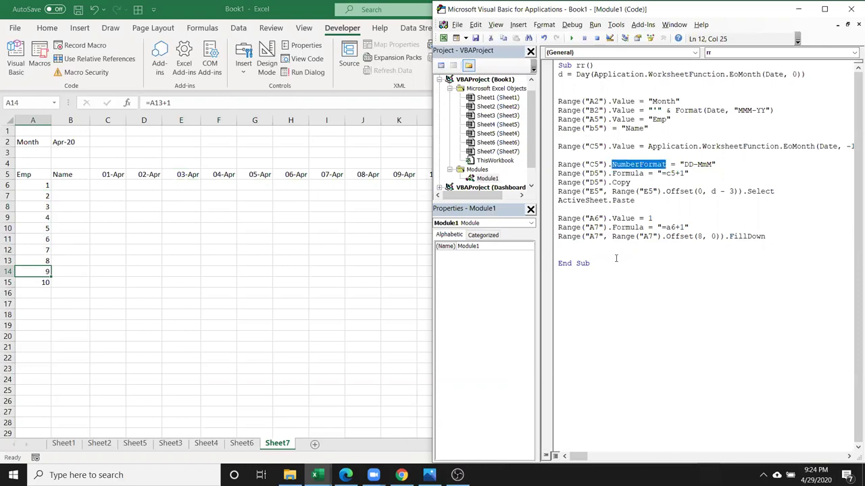
pyautogui.click(616, 251)
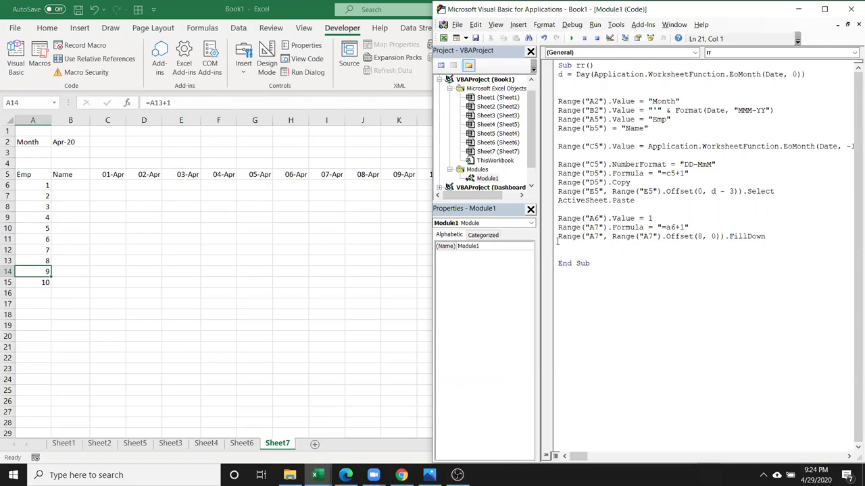
pyautogui.click(554, 240)
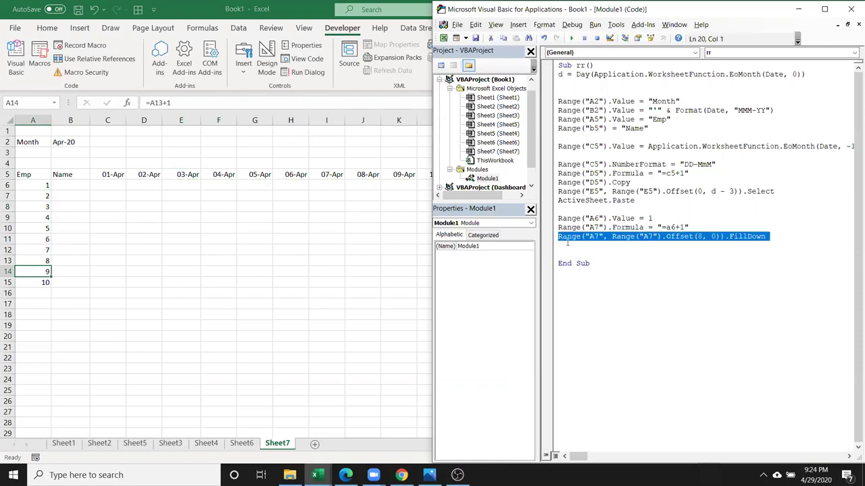
pyautogui.click(628, 245)
pyautogui.moveTo(724, 236); pyautogui.dragTo(557, 237)
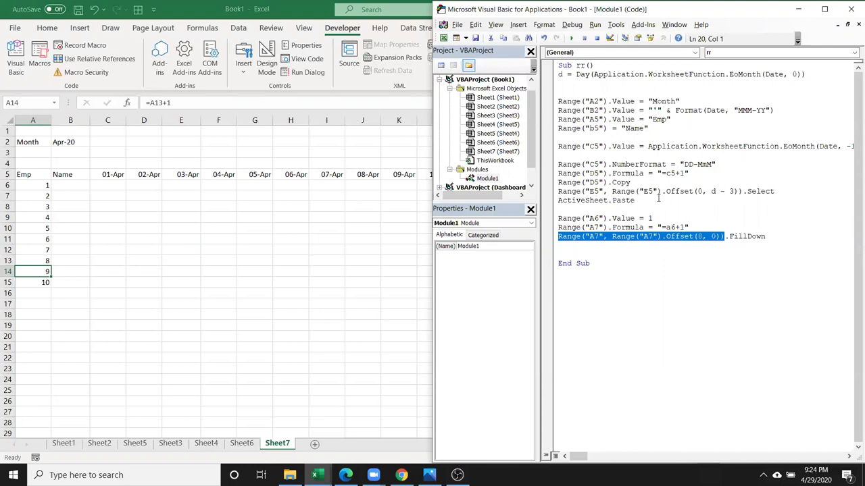
pyautogui.moveTo(609, 192)
pyautogui.mouseDown()
pyautogui.moveTo(709, 183)
pyautogui.moveTo(737, 191)
pyautogui.mouseUp()
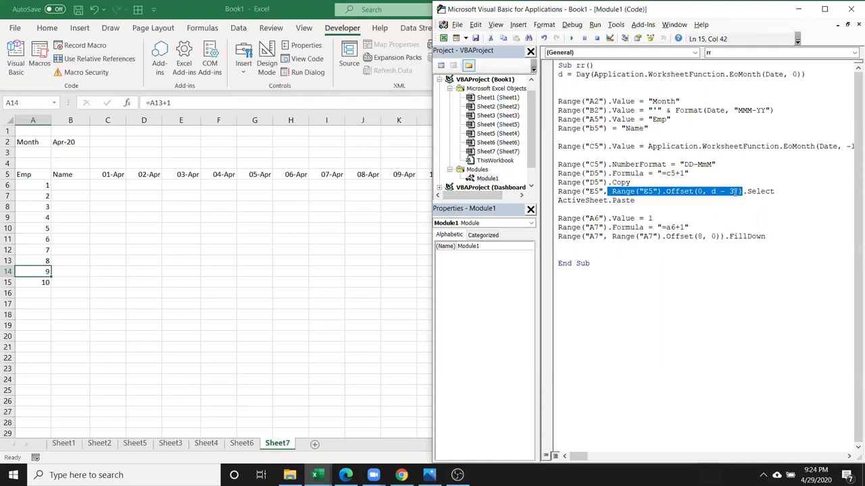
pyautogui.click(705, 219)
pyautogui.doubleClick(634, 174)
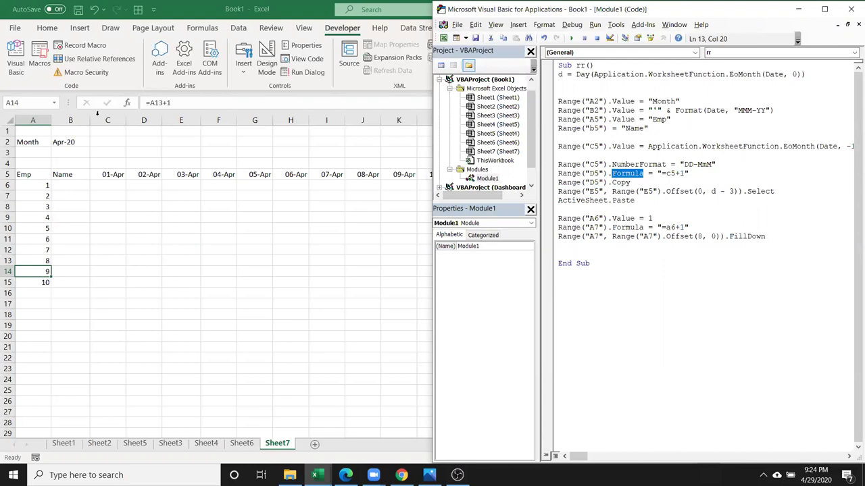
# Return to Sheet7, show the Home tab and select cell A8.
pyautogui.hotkey('alt', 'F11')
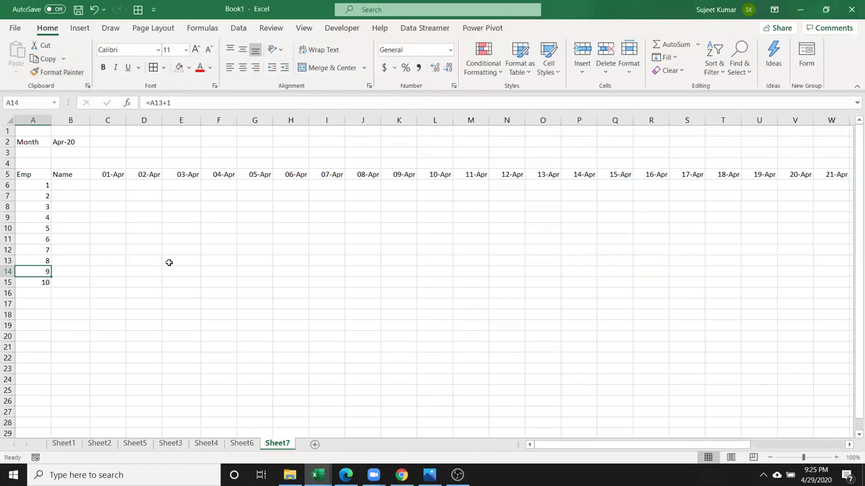
pyautogui.click(167, 262)
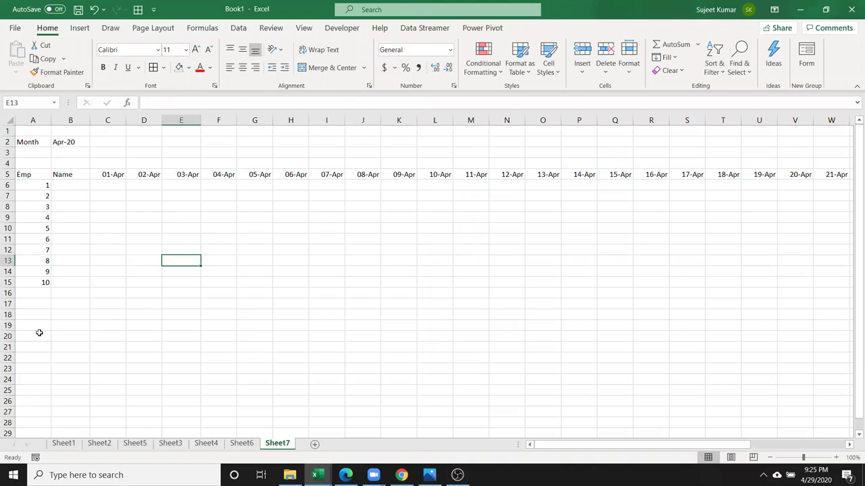
pyautogui.click(27, 204)
# Clear the Emp numbers in A8:A15 and select A7 through A16.
pyautogui.hotkey('ctrl', 'shift', 'Down')
pyautogui.press('Delete')
pyautogui.press('Up')
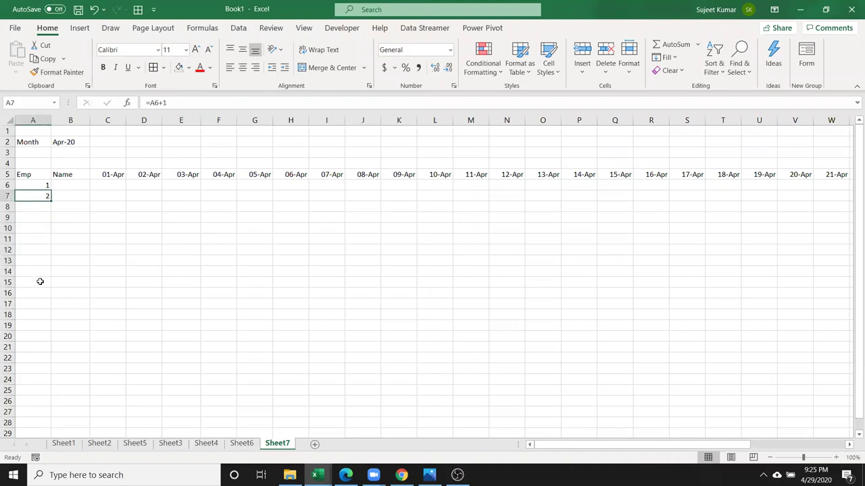
pyautogui.keyDown('shift'); pyautogui.click(34, 295); pyautogui.keyUp('shift')
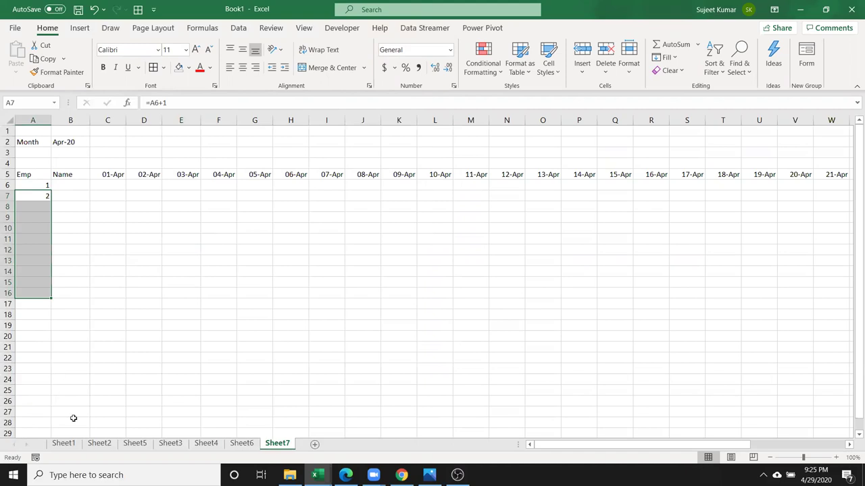
# Record Macro2 that fills A7's formula down to A16 with Ctrl+D.
pyautogui.click(36, 457)
pyautogui.click(407, 335)
pyautogui.hotkey('ctrl', 'd')
pyautogui.click(34, 458)
pyautogui.click(166, 273)
# Inspect the recorded Selection.FillDown line of Macro2 in Module2.
pyautogui.hotkey('alt', 'F11')
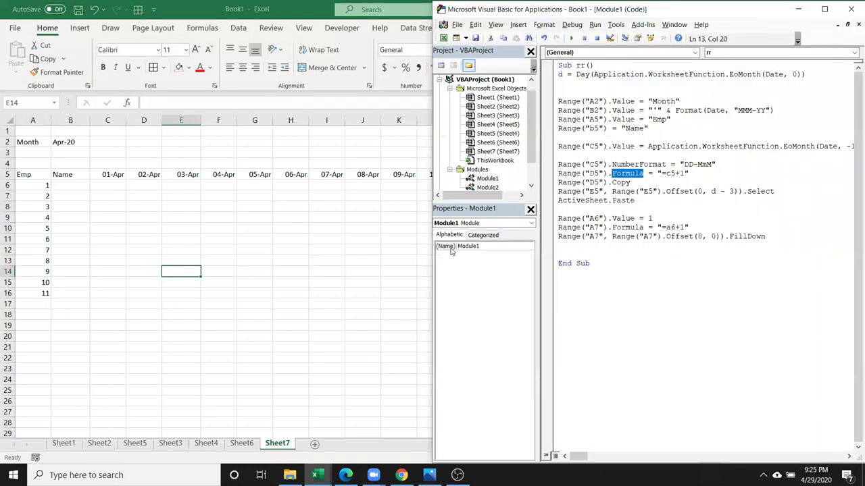
pyautogui.doubleClick(487, 187)
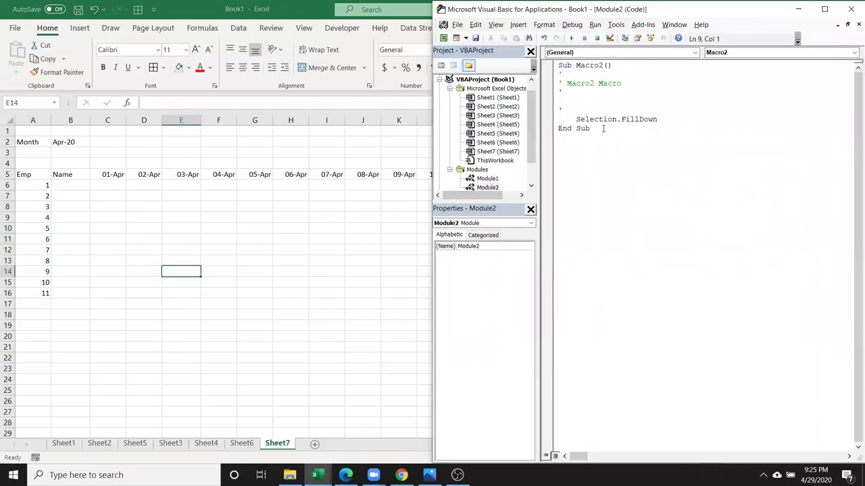
pyautogui.moveTo(568, 119); pyautogui.dragTo(656, 118)
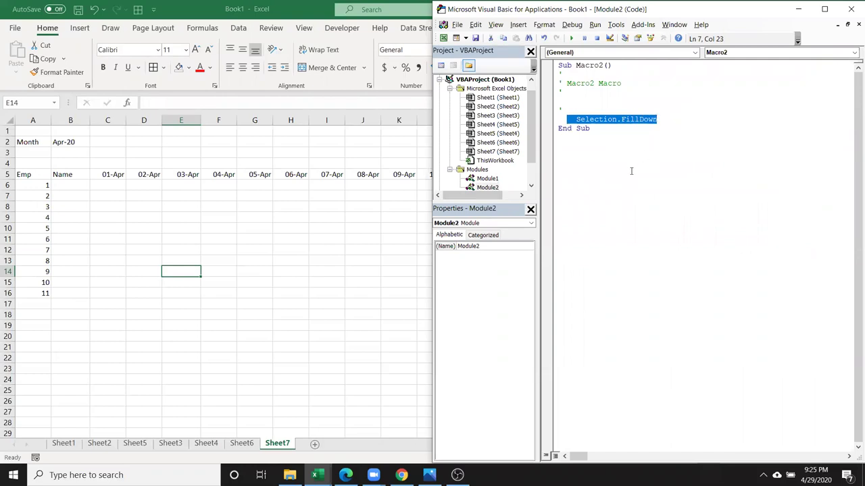
pyautogui.click(635, 138)
pyautogui.doubleClick(582, 129)
pyautogui.doubleClick(635, 120)
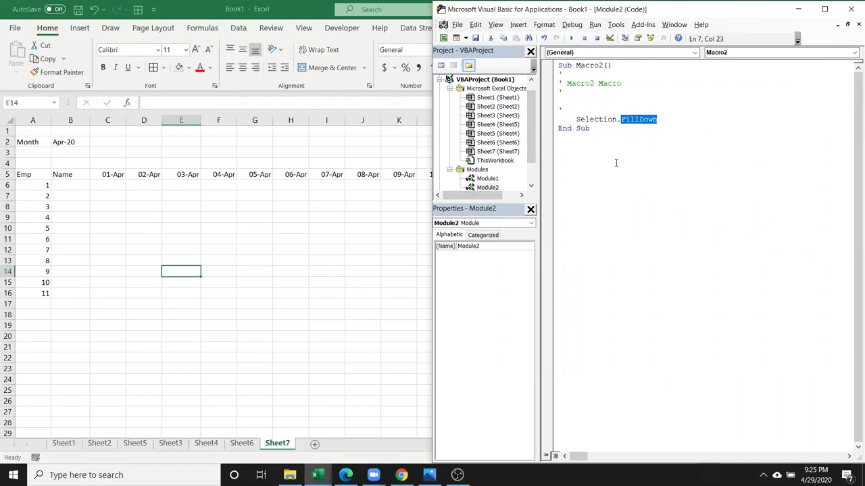
# Clear the extra 11 in A16 and reopen the rr macro in Module1.
pyautogui.hotkey('alt', 'F11')
pyautogui.click(32, 296)
pyautogui.press('Delete')
pyautogui.click(40, 211)
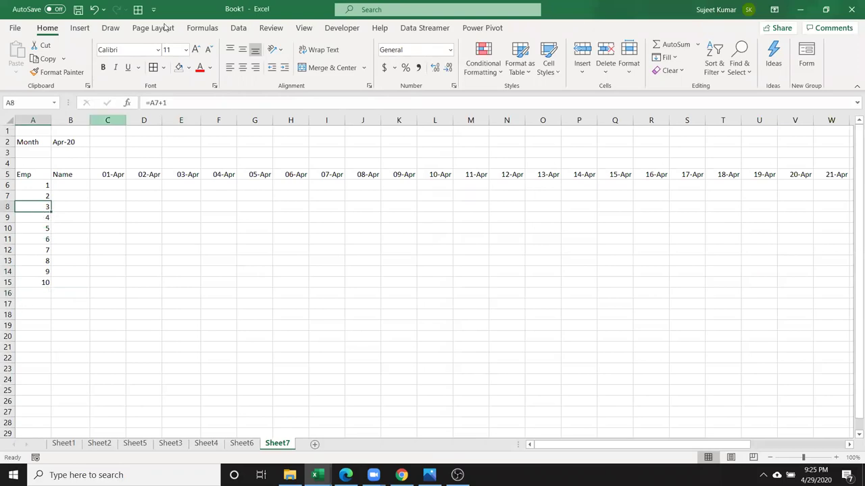
pyautogui.hotkey('alt', 'F11')
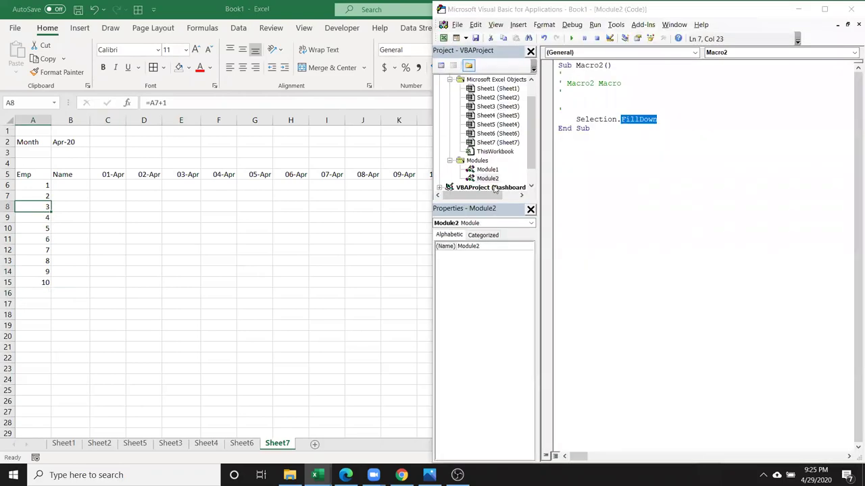
pyautogui.doubleClick(487, 169)
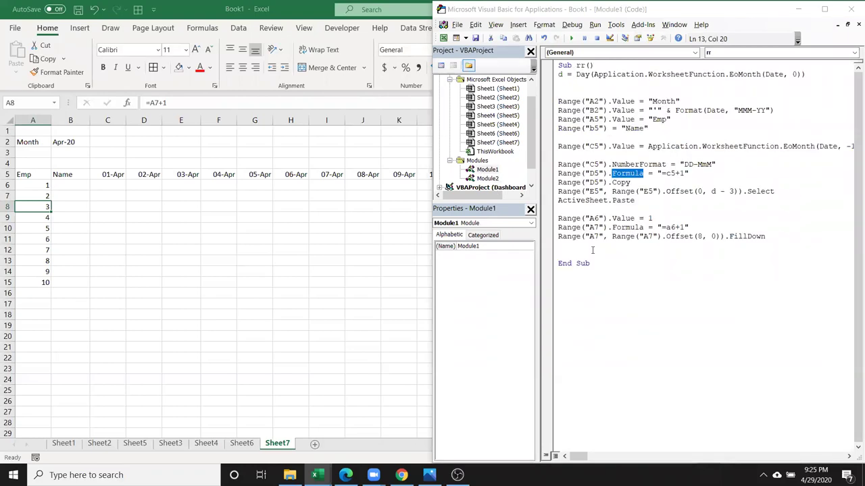
# Review the macro body and open a blank line above End Sub.
pyautogui.click(593, 250)
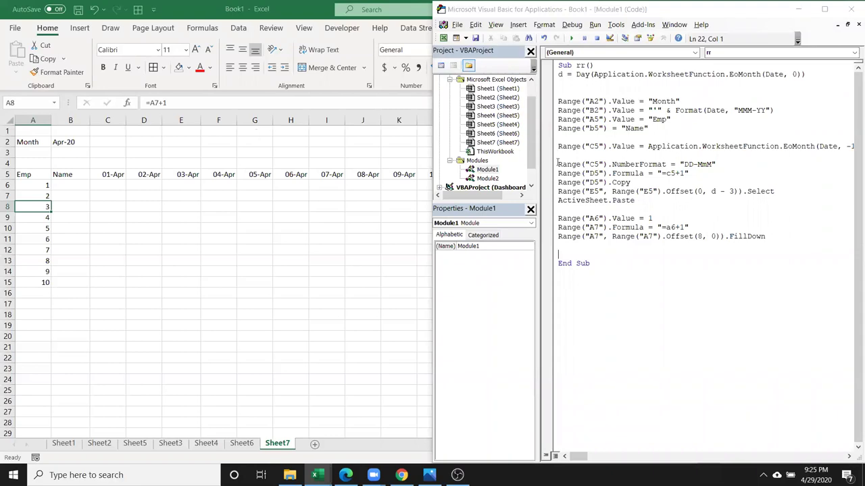
pyautogui.moveTo(560, 254); pyautogui.dragTo(546, 103)
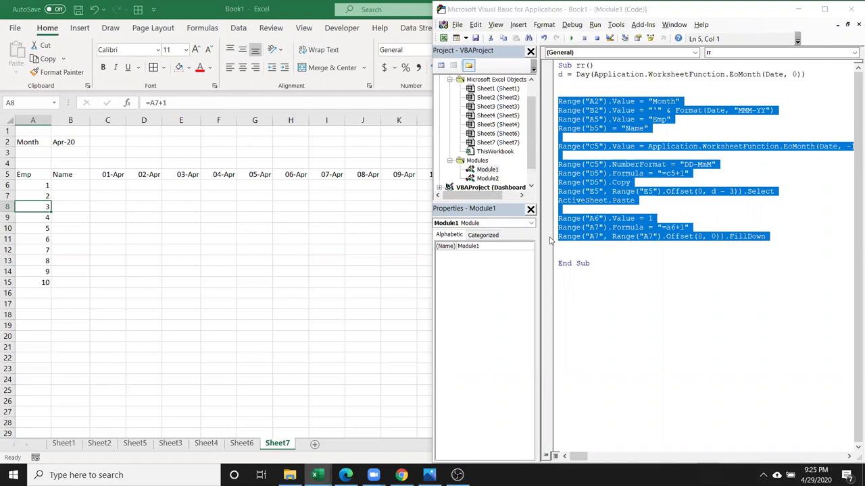
pyautogui.click(571, 252)
pyautogui.press('Return')
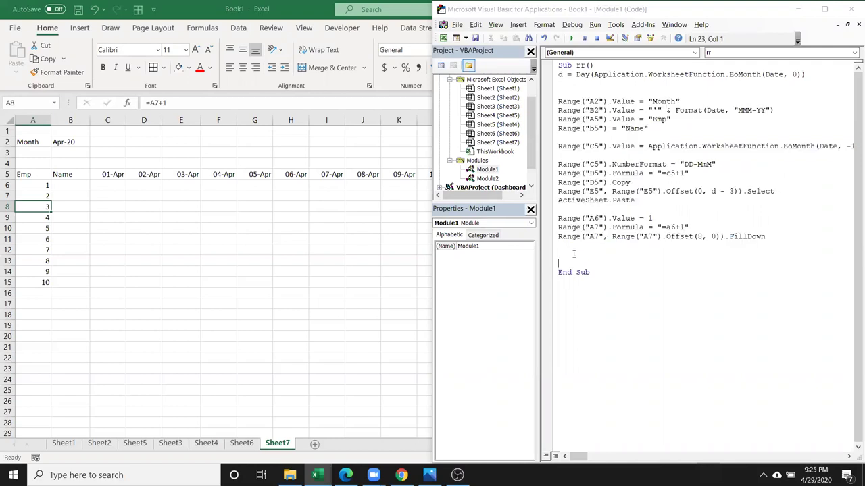
pyautogui.press('Up')
pyautogui.press('Up')
pyautogui.press('Up')
pyautogui.click(582, 254)
# Type Range("A5", Range("A5").End(xlToLeft)).Select, picking xlToLeft from IntelliSense.
pyautogui.write('range("')
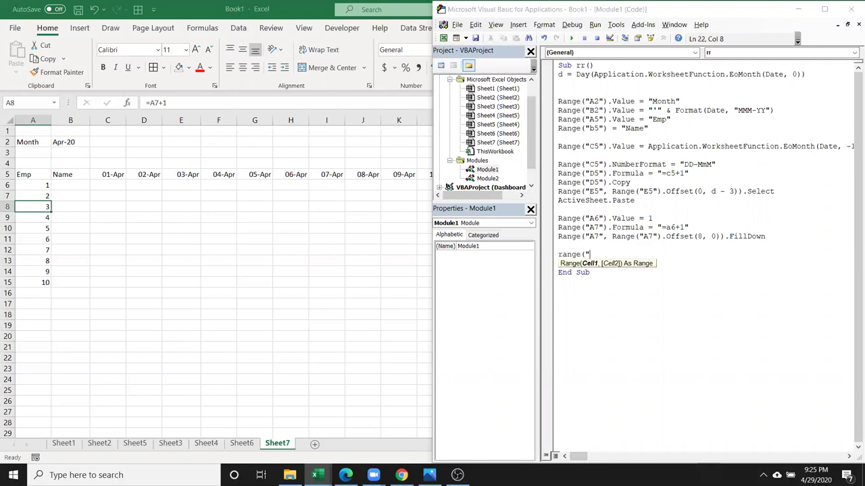
pyautogui.write('A5')
pyautogui.write('",range("A')
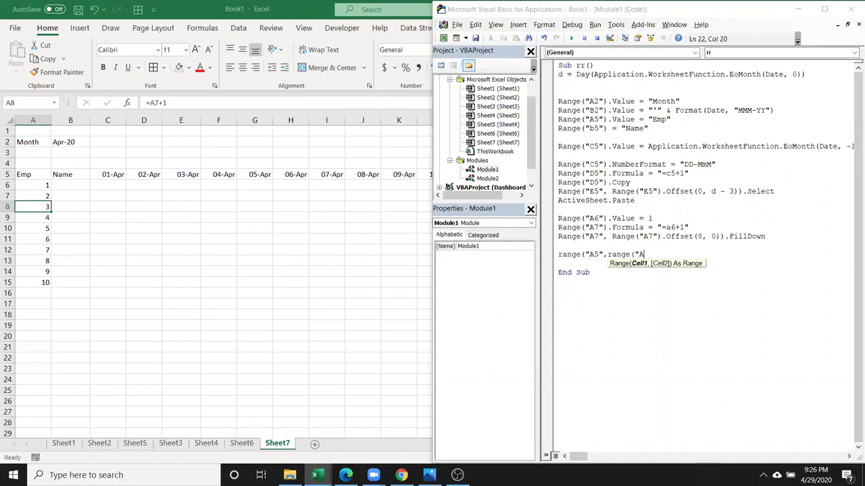
pyautogui.write('5")')
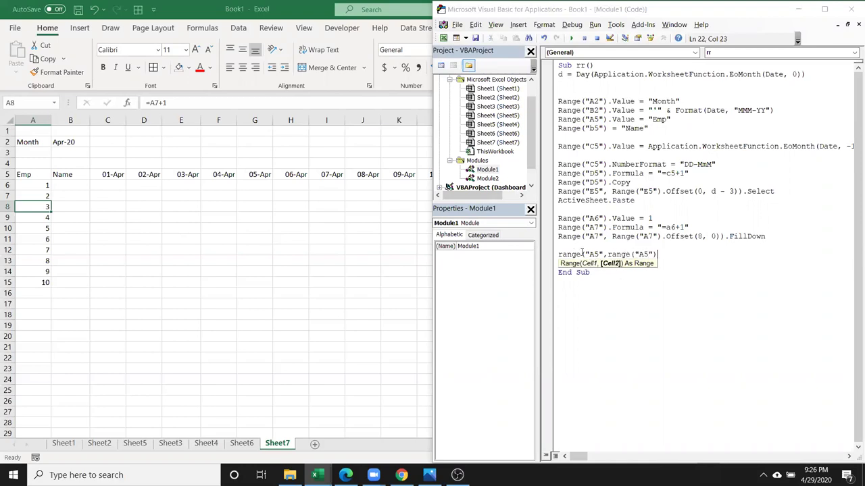
pyautogui.write('.end(')
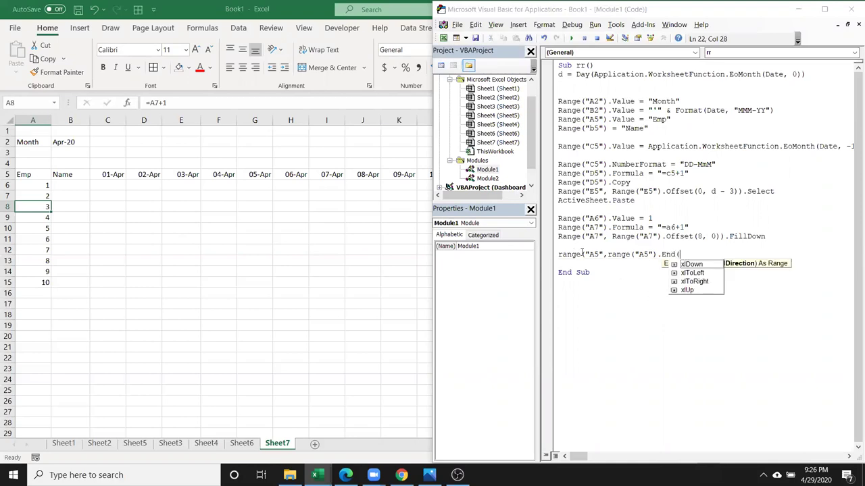
pyautogui.press('Down')
pyautogui.press('Tab')
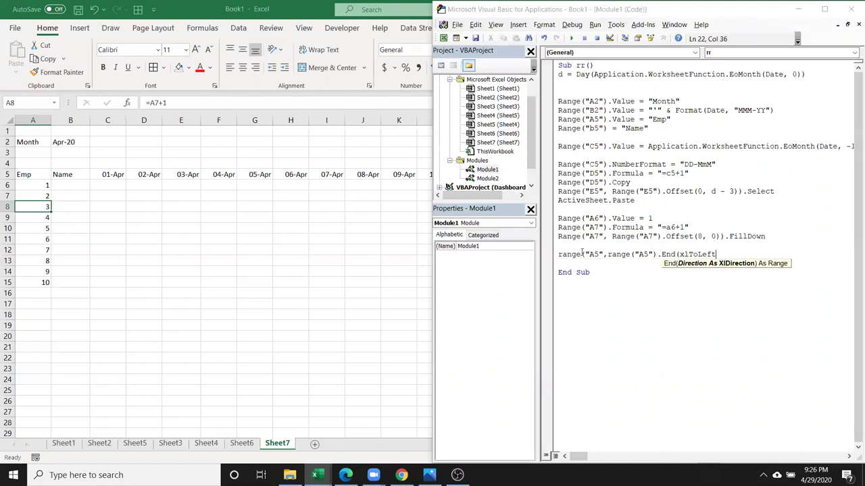
pyautogui.write('))')
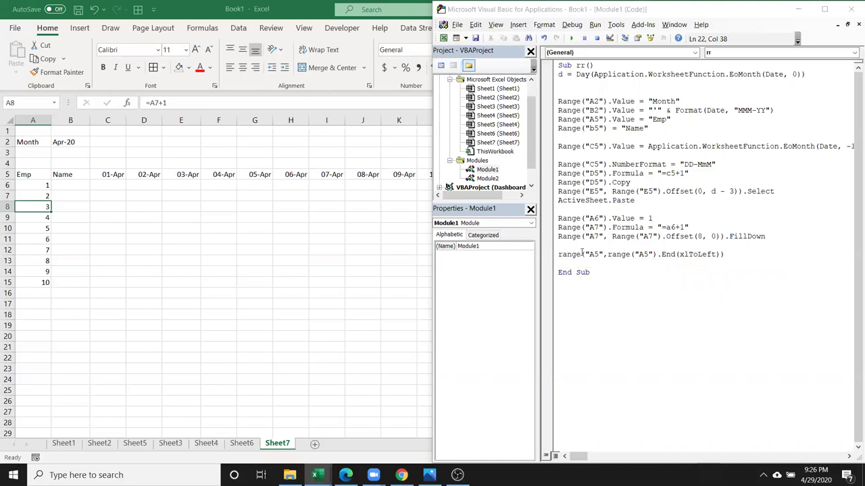
pyautogui.write('.se')
pyautogui.press('Tab')
pyautogui.press('Return')
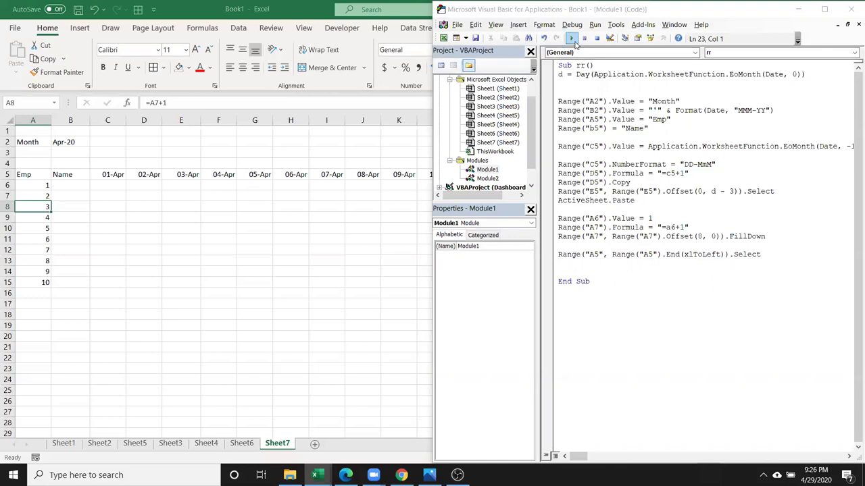
# Test-run the macro, then change the End direction from xlToLeft to xlToRight.
pyautogui.click(573, 38)
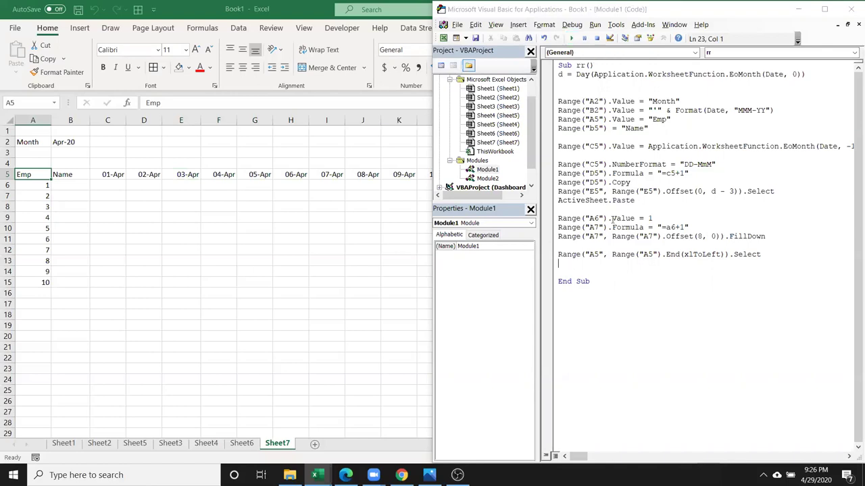
pyautogui.doubleClick(708, 255)
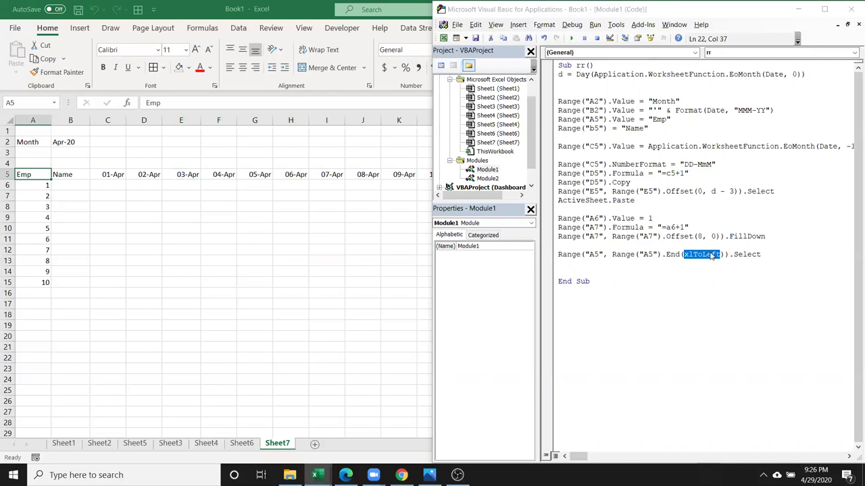
pyautogui.press('Left')
pyautogui.press('Left')
pyautogui.write('(')
pyautogui.press('Down')
pyautogui.press('Down')
pyautogui.press('Tab')
pyautogui.press('Delete')
pyautogui.press('Delete')
pyautogui.press('Delete')
pyautogui.press('Delete')
pyautogui.press('Delete')
pyautogui.press('Delete')
pyautogui.press('Delete')
pyautogui.press('Delete')
pyautogui.press('Delete')
pyautogui.press('Delete')
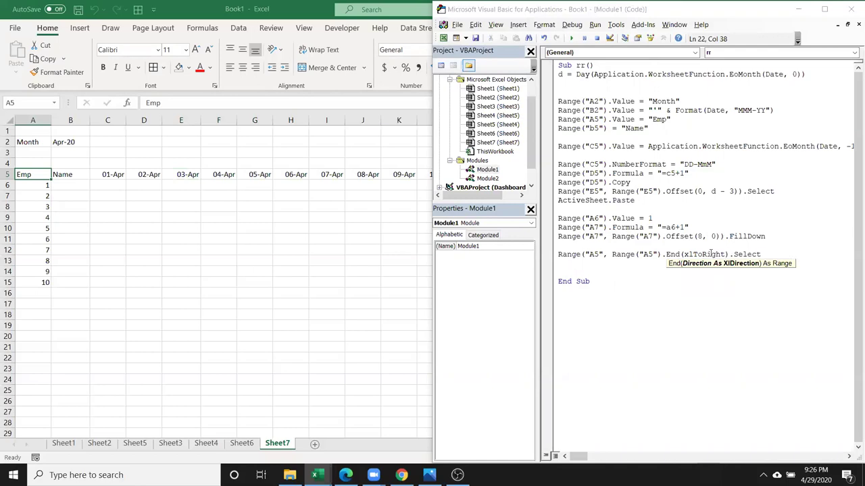
# Fix the compile error by adding the missing closing parenthesis and rerun the macro.
pyautogui.click(656, 275)
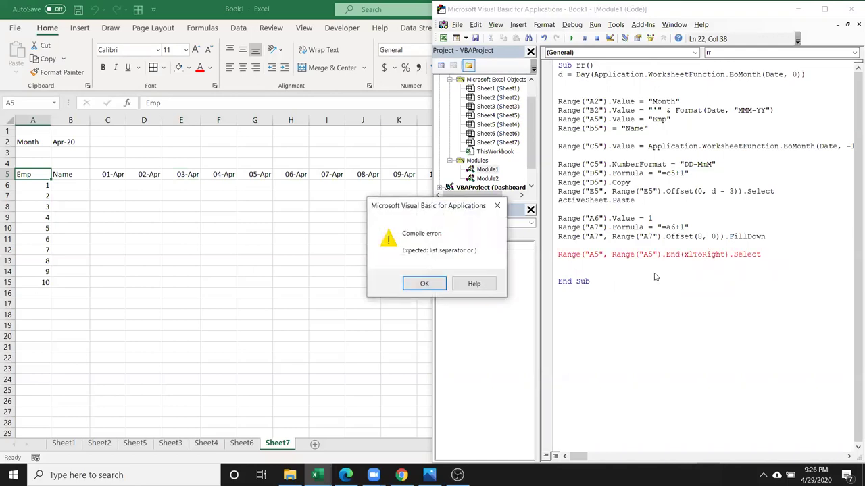
pyautogui.click(425, 288)
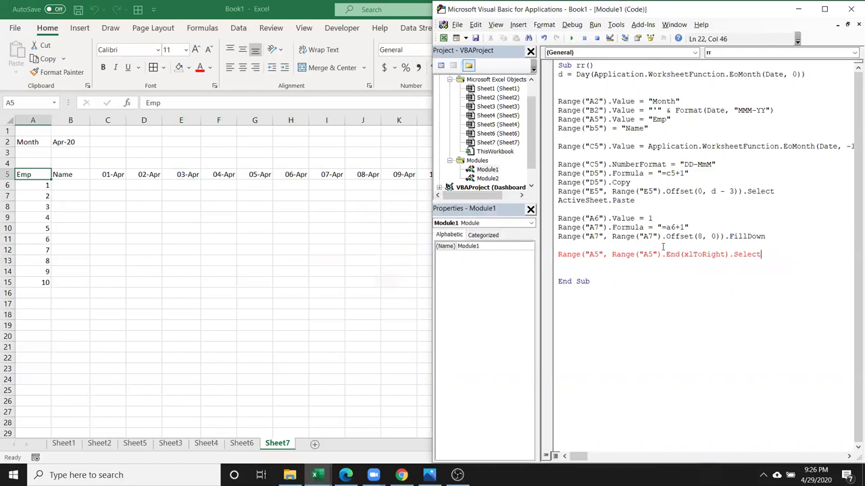
pyautogui.click(729, 256)
pyautogui.write(')')
pyautogui.click(733, 263)
pyautogui.click(572, 39)
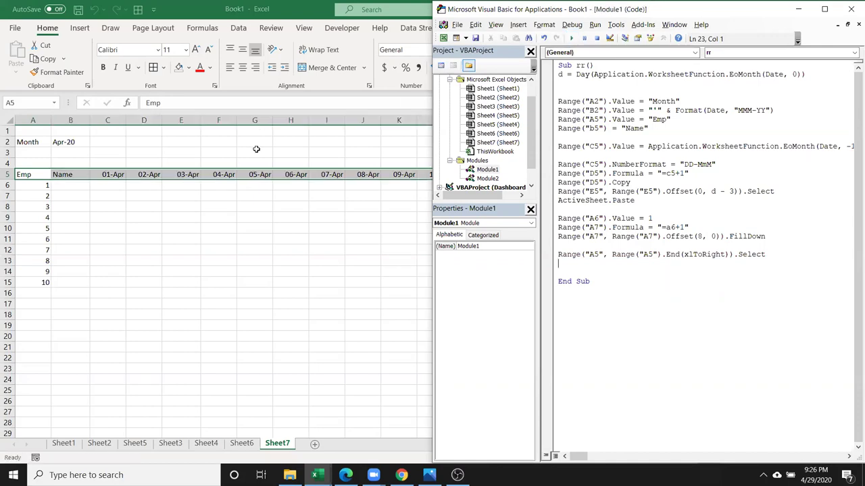
# Add the line Range(Selection, Selection.End(dldown)).Select to extend the selection downward.
pyautogui.click(302, 457)
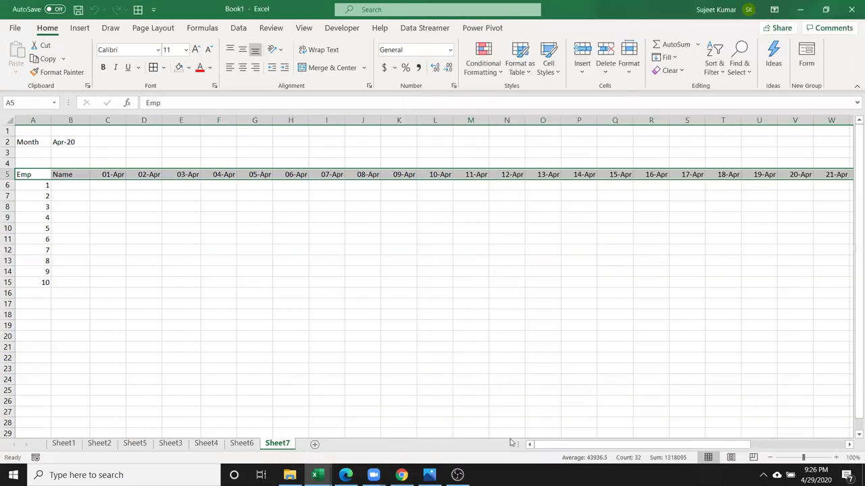
pyautogui.moveTo(572, 445)
pyautogui.mouseDown()
pyautogui.moveTo(731, 449)
pyautogui.moveTo(458, 426)
pyautogui.mouseUp()
pyautogui.moveTo(457, 475)
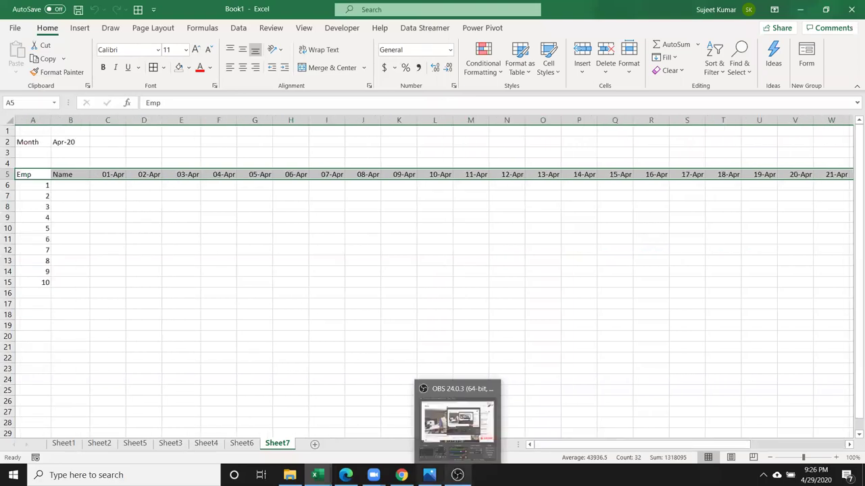
pyautogui.click(371, 447)
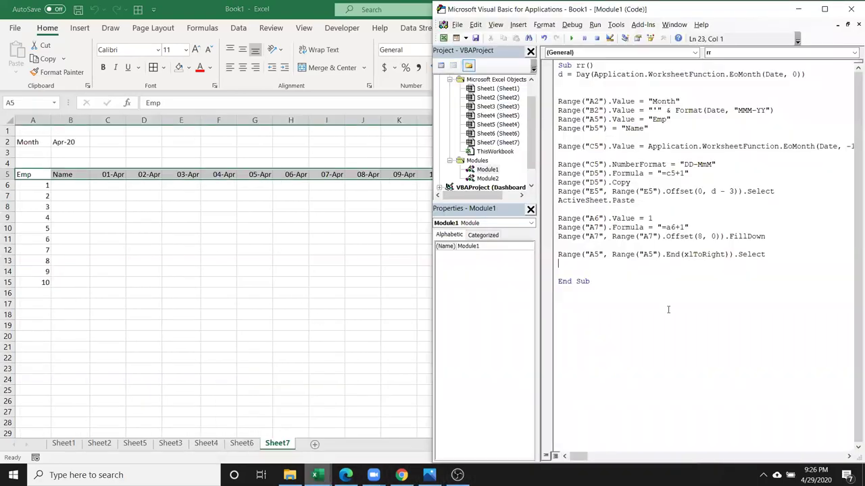
pyautogui.write('range')
pyautogui.press('BackSpace')
pyautogui.write('e(selection')
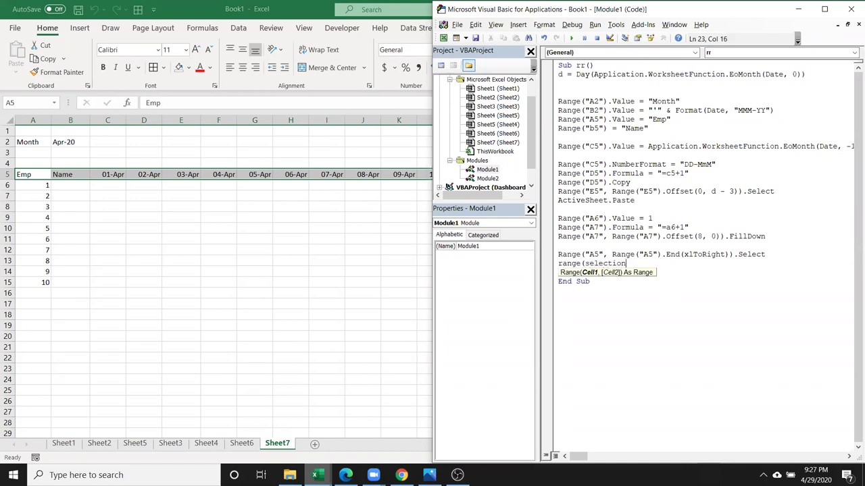
pyautogui.write(',selection.end')
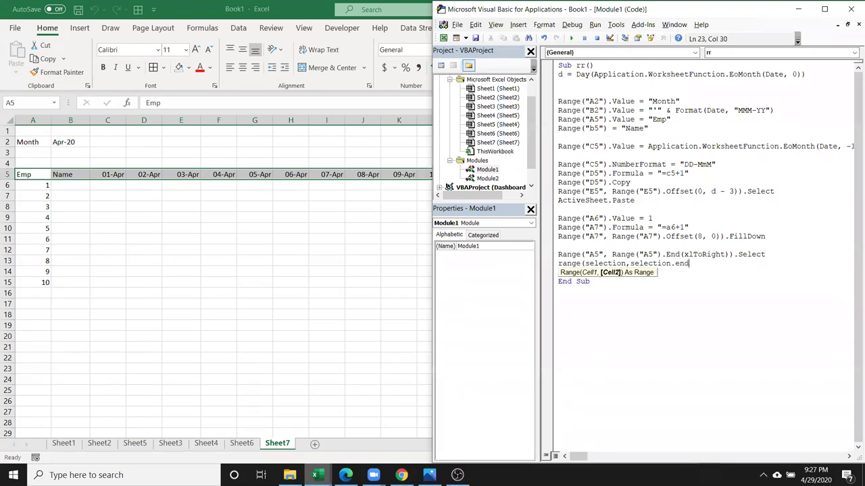
pyautogui.write('(dldown')
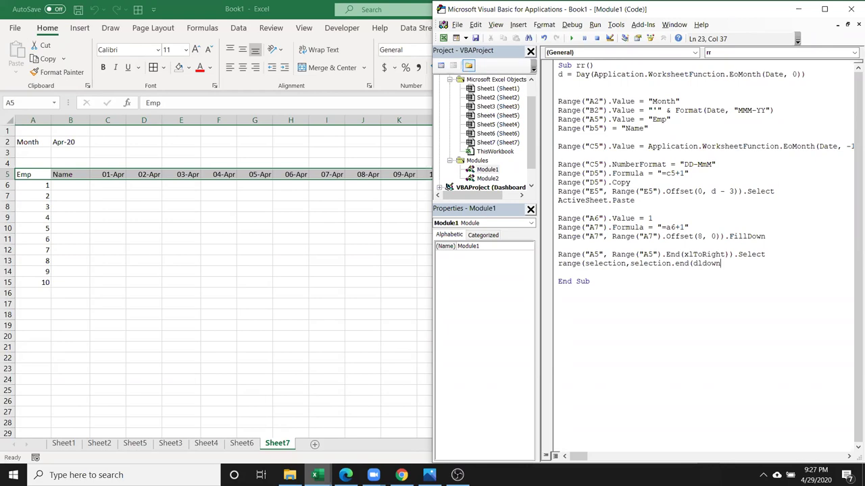
pyautogui.write('))')
pyautogui.write('.Select')
pyautogui.press('Return')
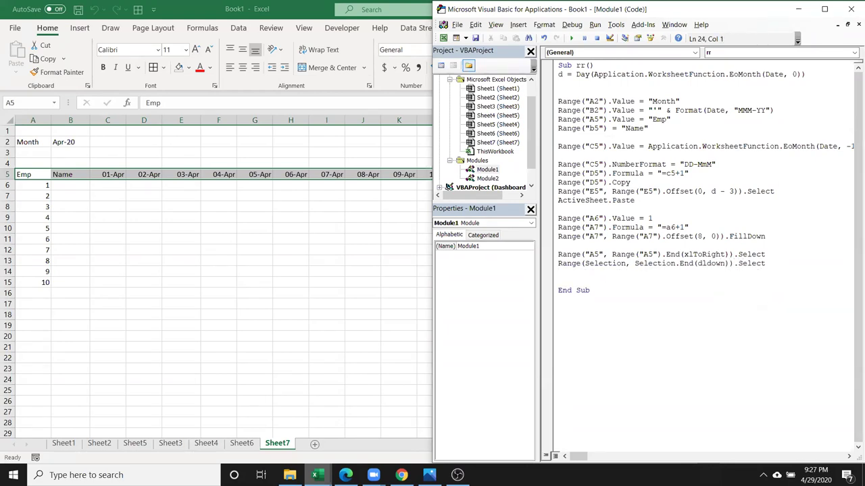
# Run the macro, correct the dldown typo to xlDown in break mode, and continue.
pyautogui.click(571, 39)
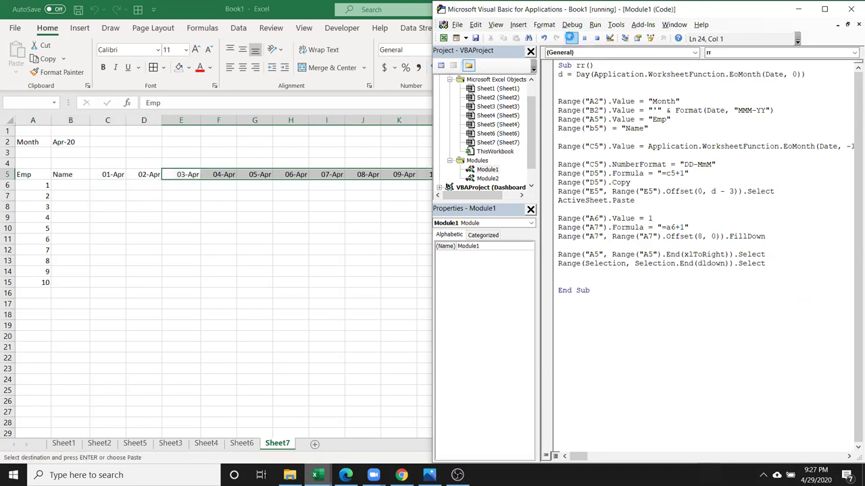
pyautogui.click(456, 218)
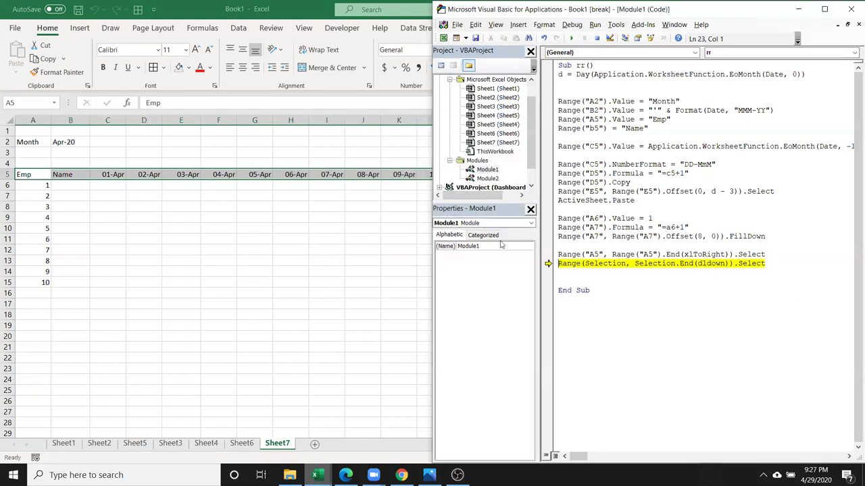
pyautogui.click(699, 263)
pyautogui.press('BackSpace')
pyautogui.write('x')
pyautogui.click(704, 272)
pyautogui.click(571, 38)
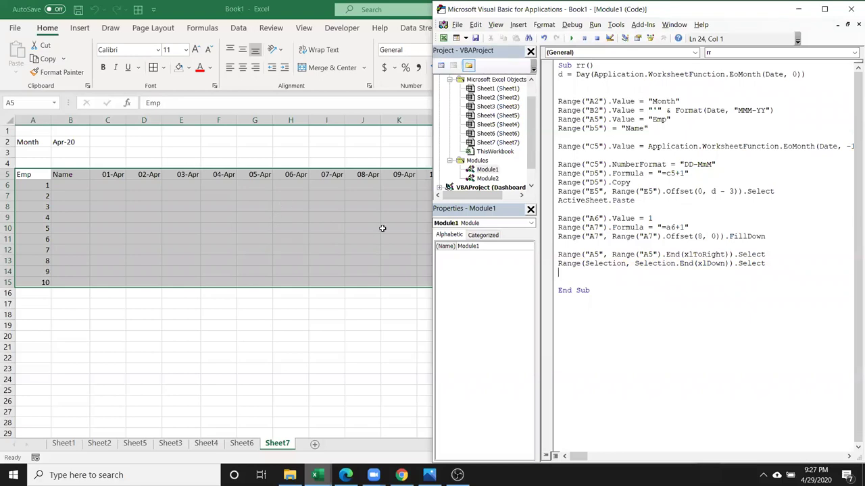
# Add a borders line before End Sub setting .Borders.LineStyle = 1.
pyautogui.press('Return')
pyautogui.write('selection.bo')
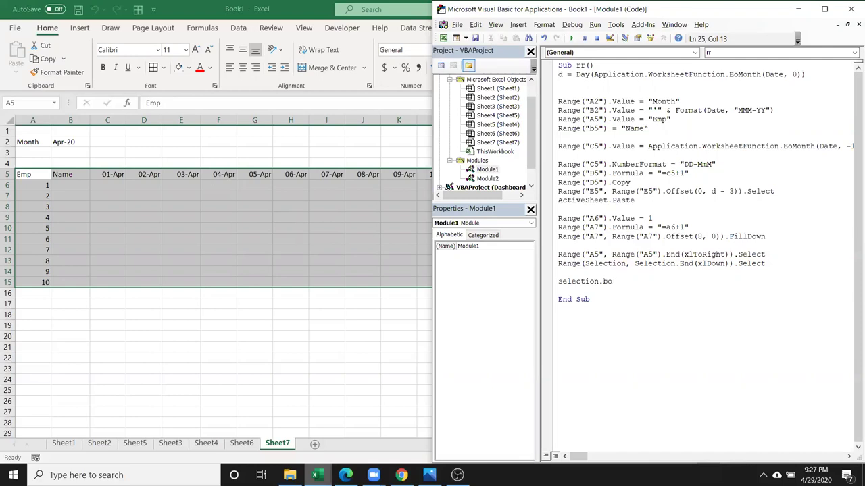
pyautogui.press('BackSpace')
pyautogui.press('BackSpace')
pyautogui.press('BackSpace')
pyautogui.press('BackSpace')
pyautogui.press('BackSpace')
pyautogui.press('BackSpace')
pyautogui.press('BackSpace')
pyautogui.press('BackSpace')
pyautogui.press('BackSpace')
pyautogui.press('BackSpace')
pyautogui.press('BackSpace')
pyautogui.write('range("A1")')
pyautogui.write(',')
pyautogui.press('BackSpace')
pyautogui.write('.bo')
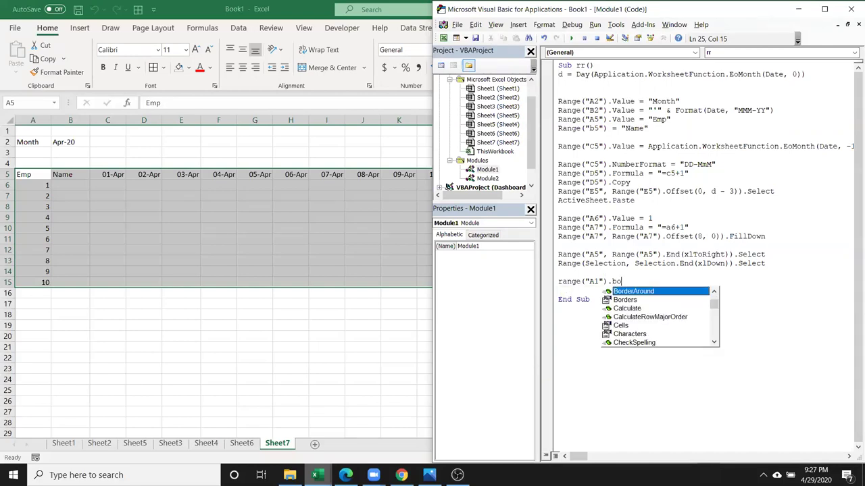
pyautogui.press('Down')
pyautogui.press('Tab')
pyautogui.write('.')
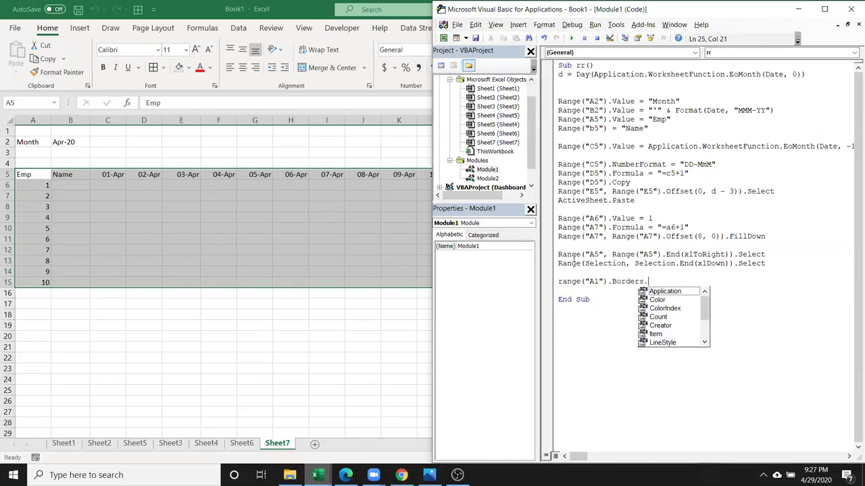
pyautogui.write('li')
pyautogui.press('Tab')
pyautogui.write('=1')
pyautogui.click(625, 293)
# Replace Range("A1") with Selection in the borders line and run the macro.
pyautogui.doubleClick(571, 283)
pyautogui.write('selection')
pyautogui.press('Delete')
pyautogui.press('Delete')
pyautogui.press('Delete')
pyautogui.press('Delete')
pyautogui.press('Delete')
pyautogui.press('Delete')
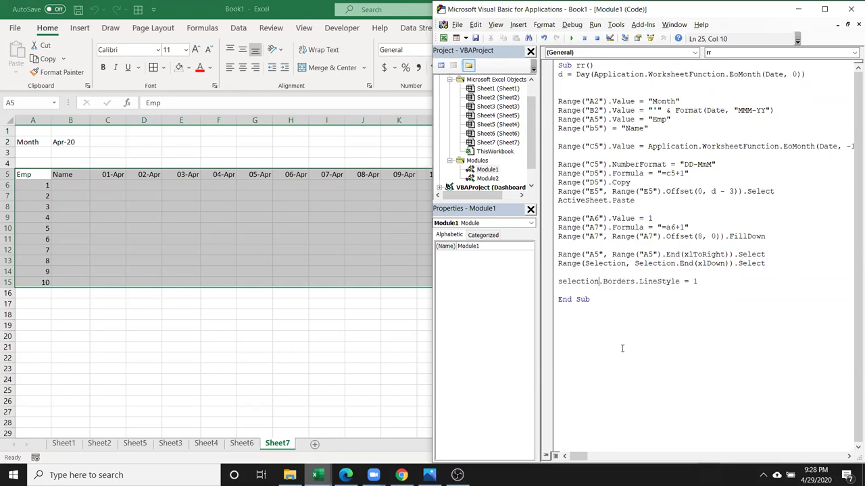
pyautogui.click(593, 227)
pyautogui.click(572, 39)
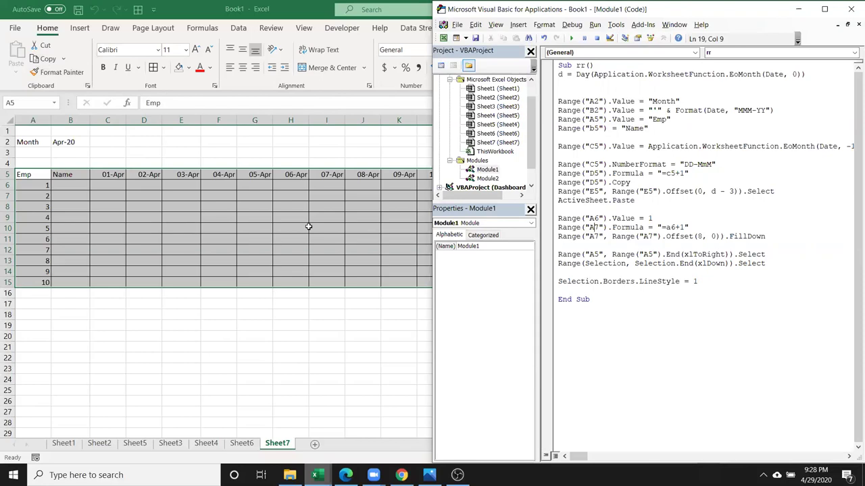
# Inspect the attendance grid's date header row, checking where it ends at 30-Apr.
pyautogui.click(357, 174)
pyautogui.hotkey('ctrl', 'Right')
pyautogui.press('Right')
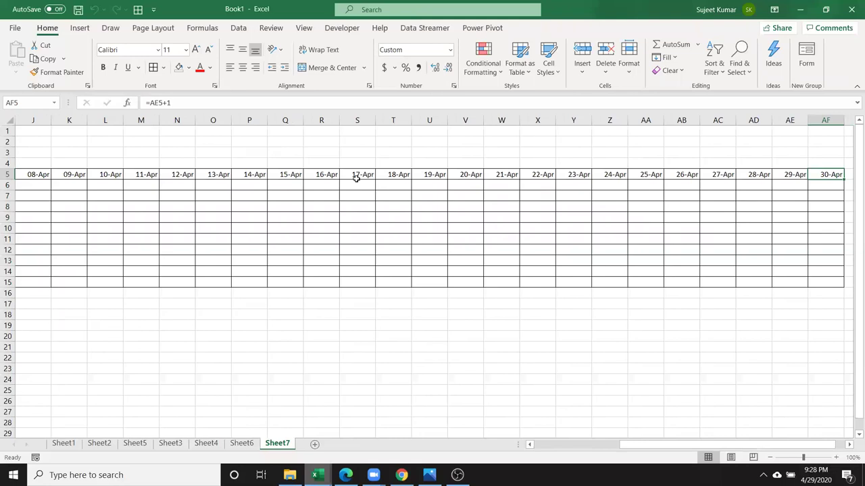
pyautogui.press('Down')
pyautogui.press('Down')
pyautogui.press('Down')
pyautogui.press('Down')
pyautogui.press('Down')
pyautogui.press('Down')
pyautogui.press('Up')
pyautogui.press('Up')
pyautogui.press('Up')
pyautogui.press('Up')
pyautogui.press('Up')
pyautogui.press('Up')
pyautogui.press('Up')
pyautogui.press('Down')
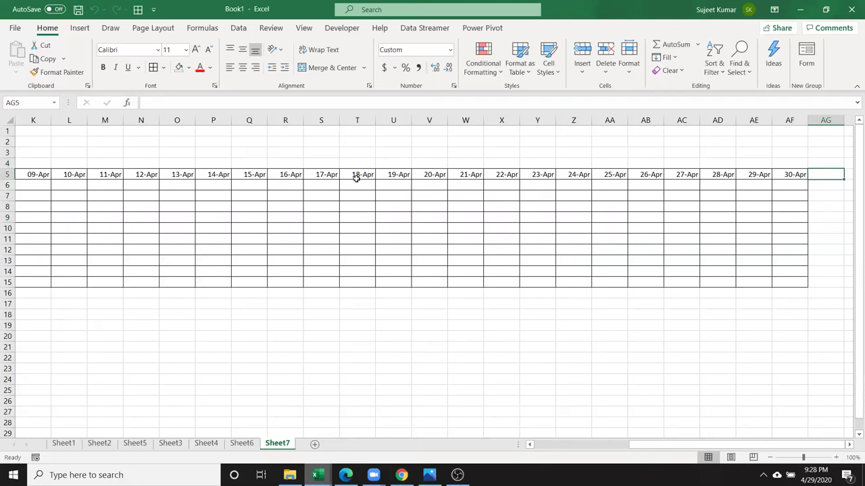
pyautogui.press('Left')
pyautogui.hotkey('ctrl', 'Left')
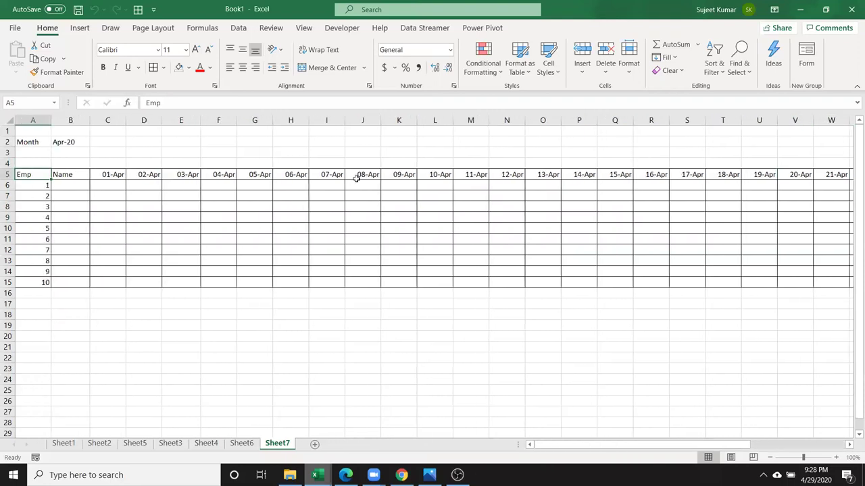
# Maximize and restore the VBA editor, then bring the Excel grid back to front.
pyautogui.hotkey('alt', 'F11')
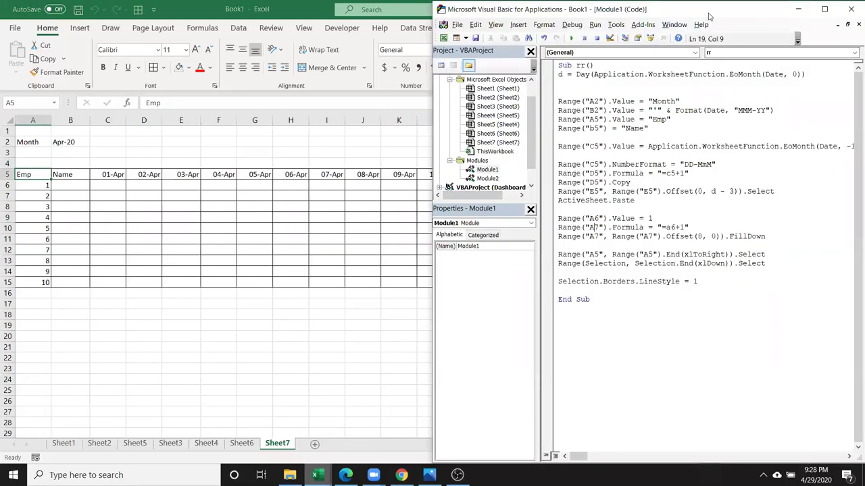
pyautogui.moveTo(704, 14); pyautogui.dragTo(602, 3)
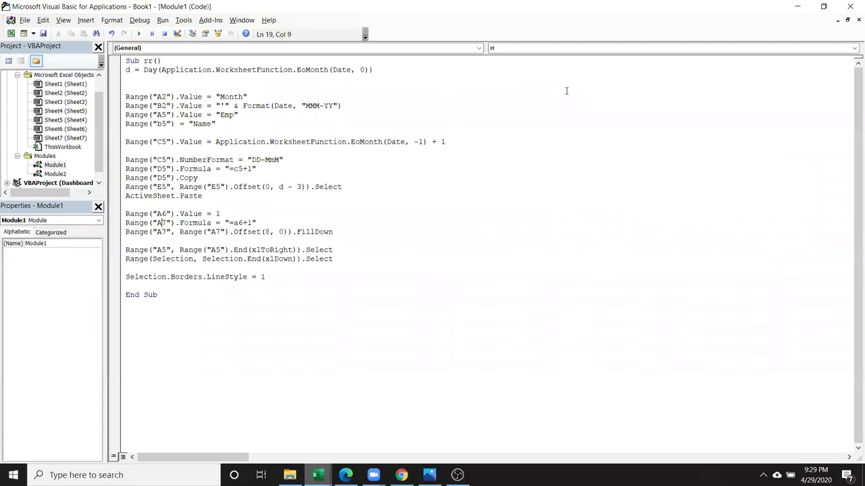
pyautogui.click(823, 6)
pyautogui.click(682, 197)
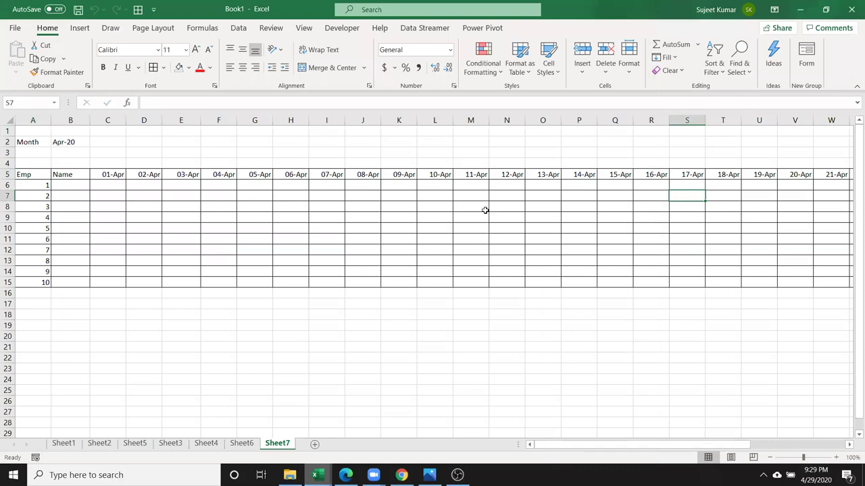
# Check the 11-Apr date formula in M5, then select the block around the 02-Apr and 03-Apr columns.
pyautogui.click(478, 175)
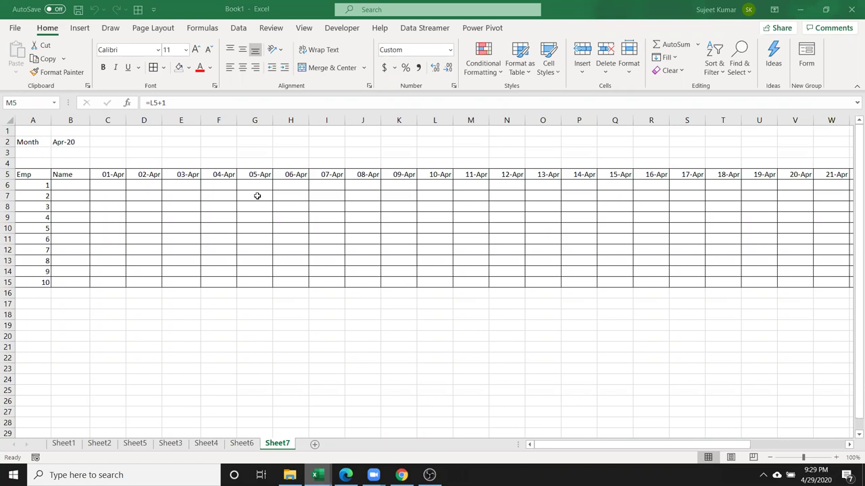
pyautogui.click(164, 302)
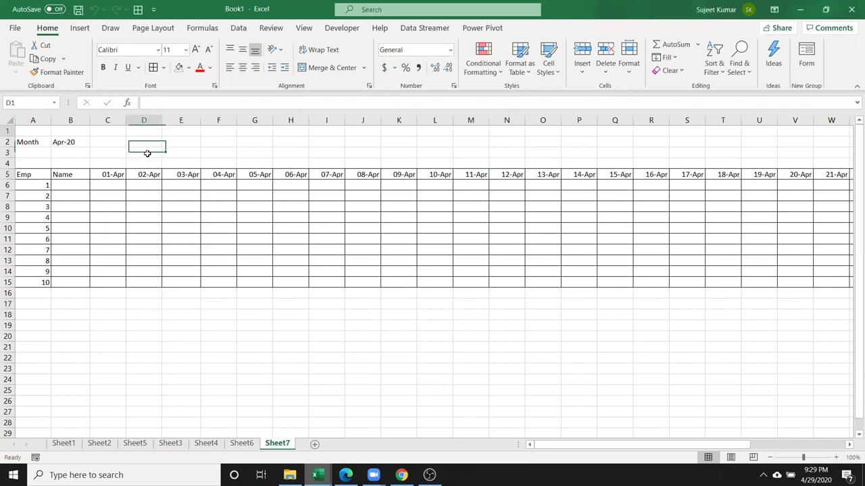
pyautogui.moveTo(154, 131); pyautogui.dragTo(182, 196)
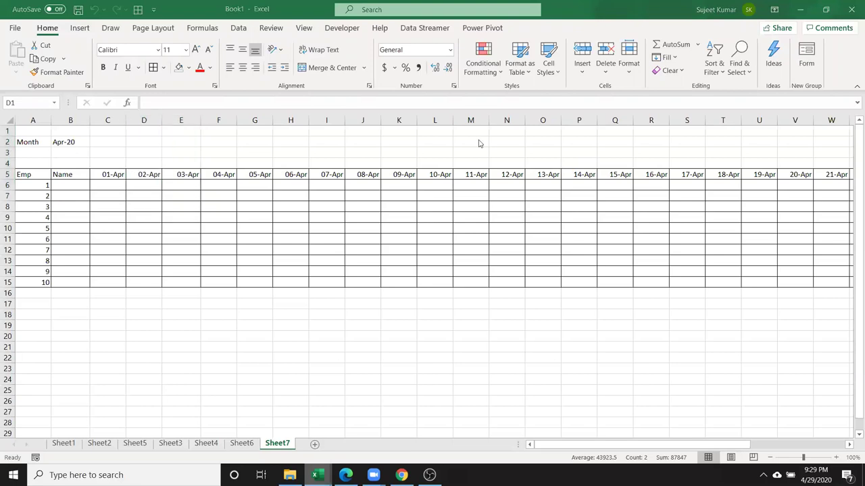
# Record Macro3 that unchecks Gridlines View on Page Layout, then return to the VBA editor.
pyautogui.click(37, 457)
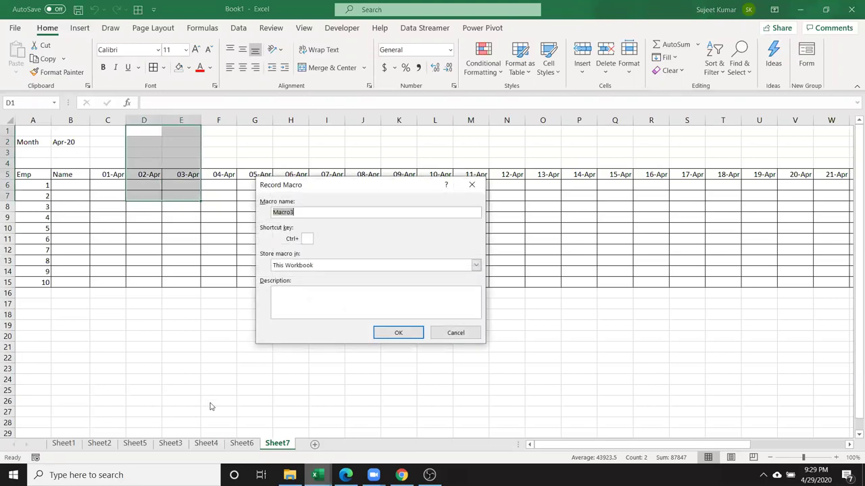
pyautogui.click(399, 333)
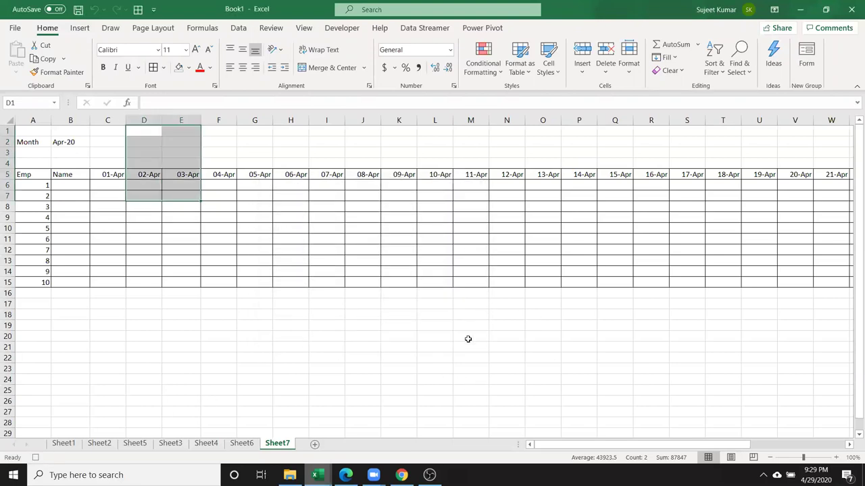
pyautogui.click(153, 27)
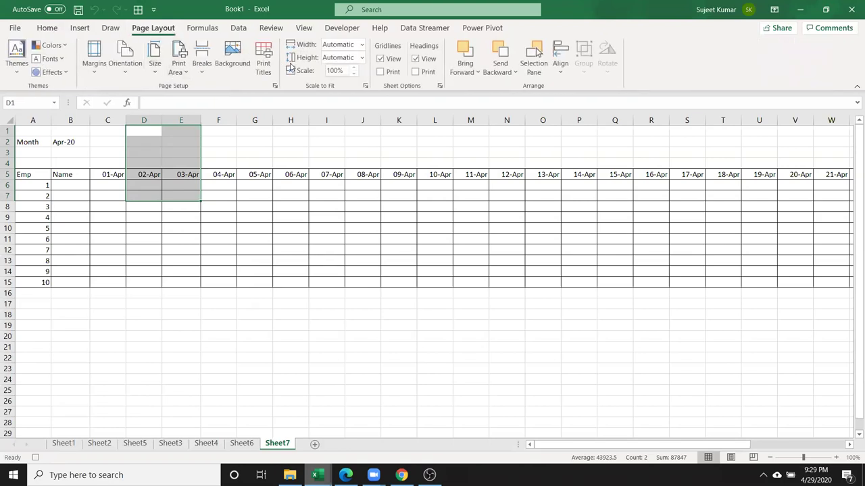
pyautogui.click(380, 59)
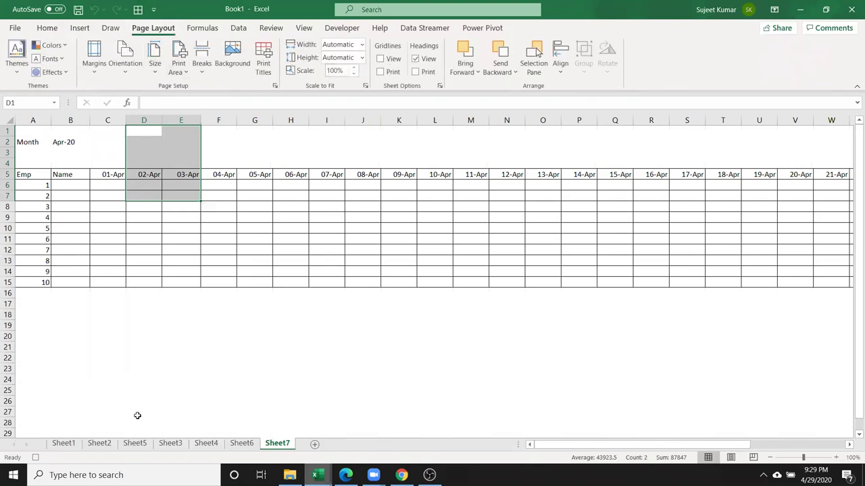
pyautogui.click(35, 458)
pyautogui.hotkey('alt', 'Tab')
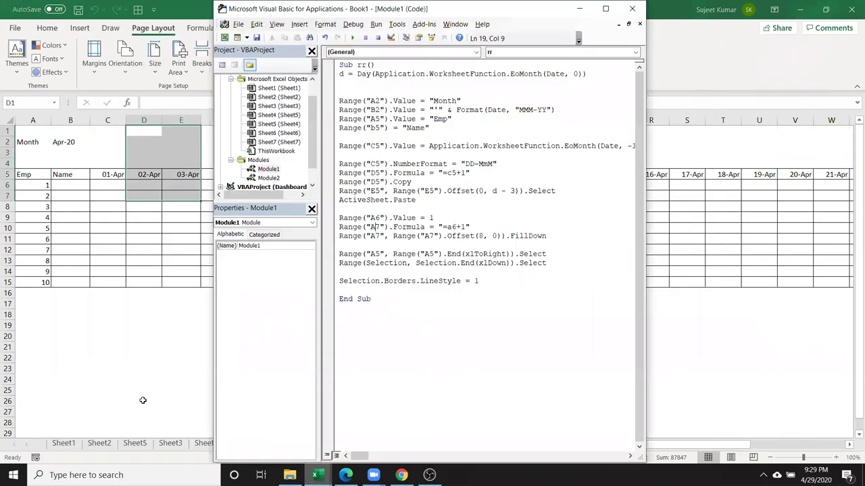
pyautogui.doubleClick(267, 179)
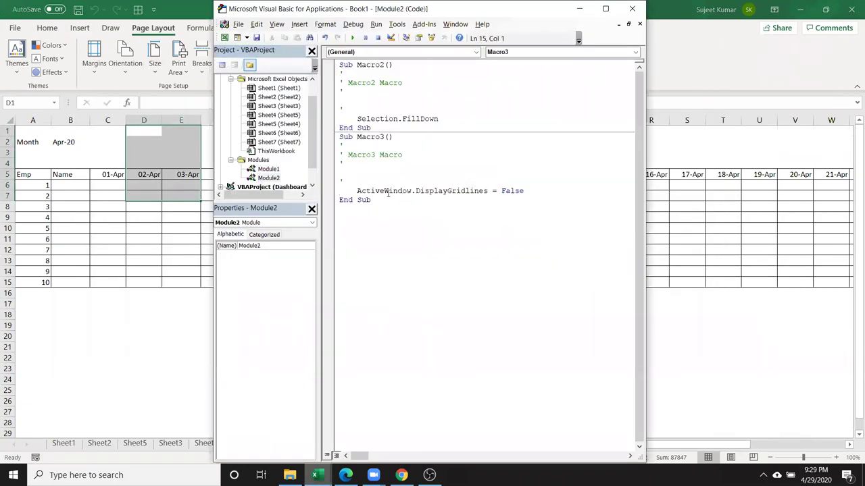
pyautogui.moveTo(356, 191); pyautogui.dragTo(524, 191)
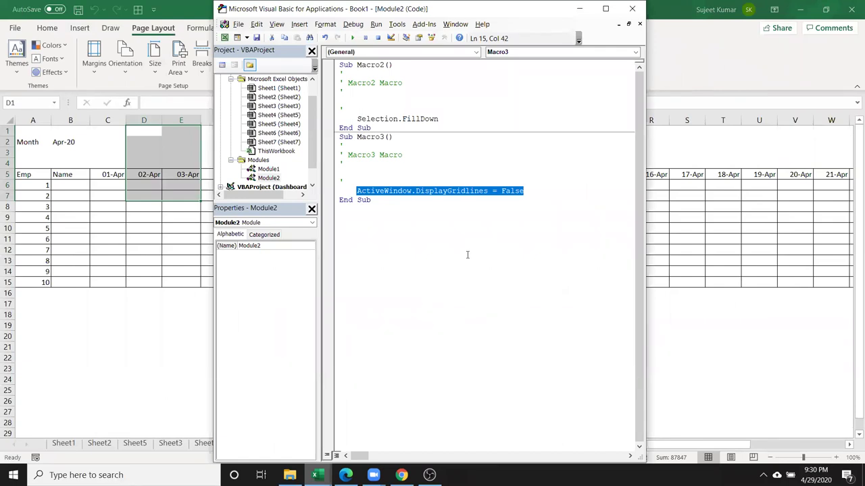
pyautogui.doubleClick(275, 170)
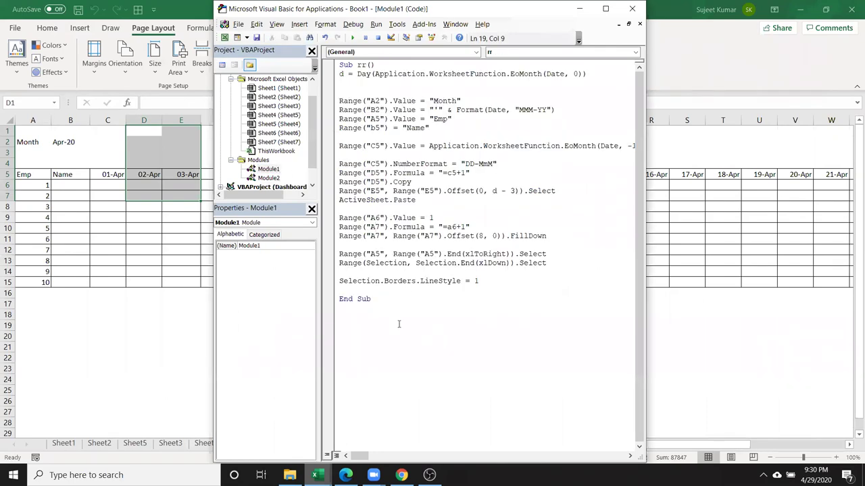
pyautogui.click(607, 9)
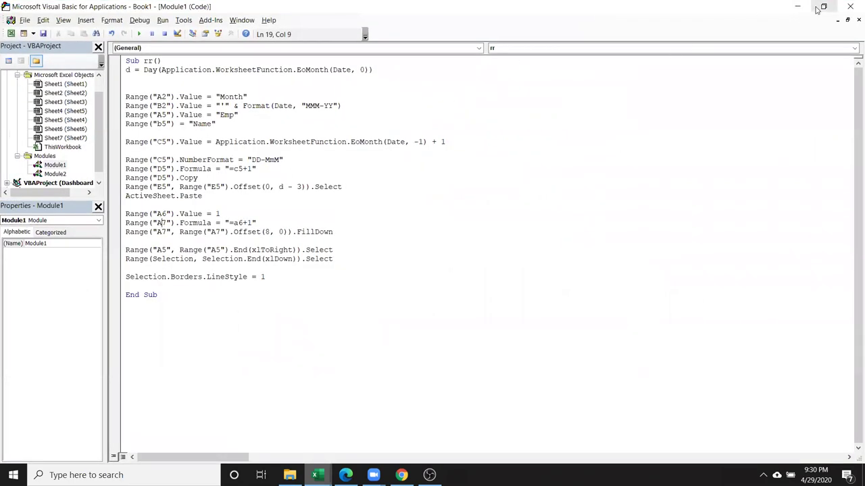
pyautogui.click(821, 7)
pyautogui.click(68, 205)
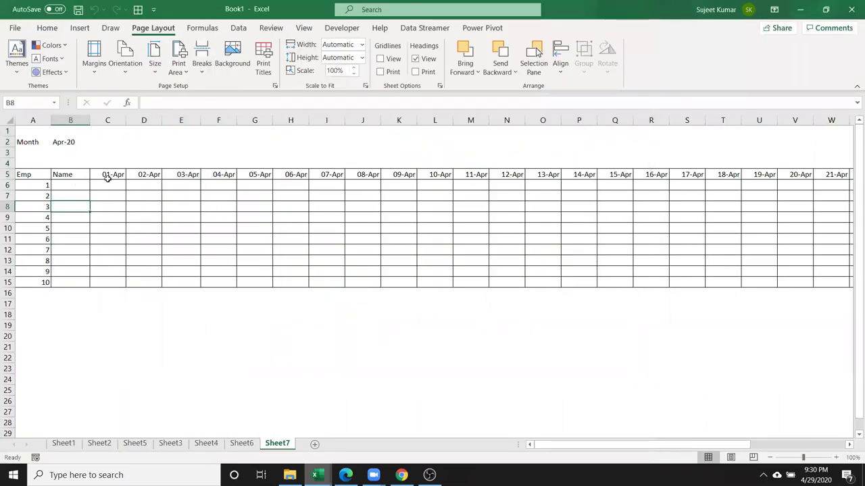
pyautogui.moveTo(108, 178); pyautogui.dragTo(108, 162)
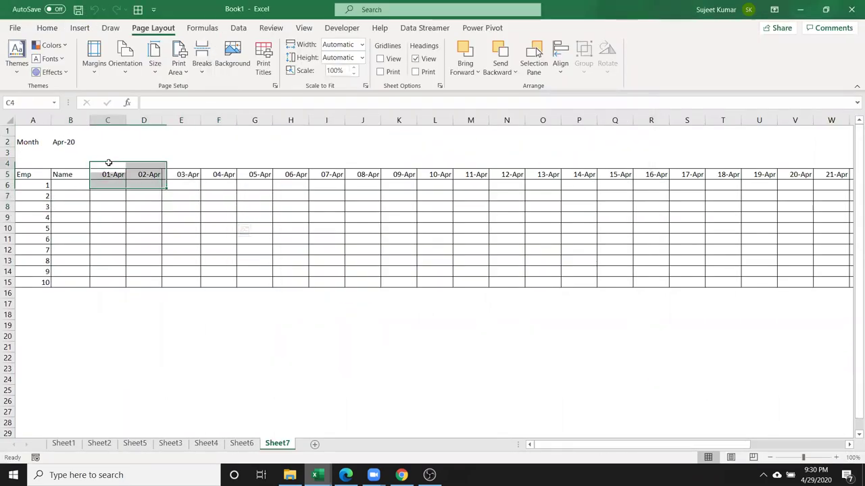
pyautogui.moveTo(167, 187); pyautogui.dragTo(273, 181)
pyautogui.moveTo(149, 196); pyautogui.dragTo(184, 203)
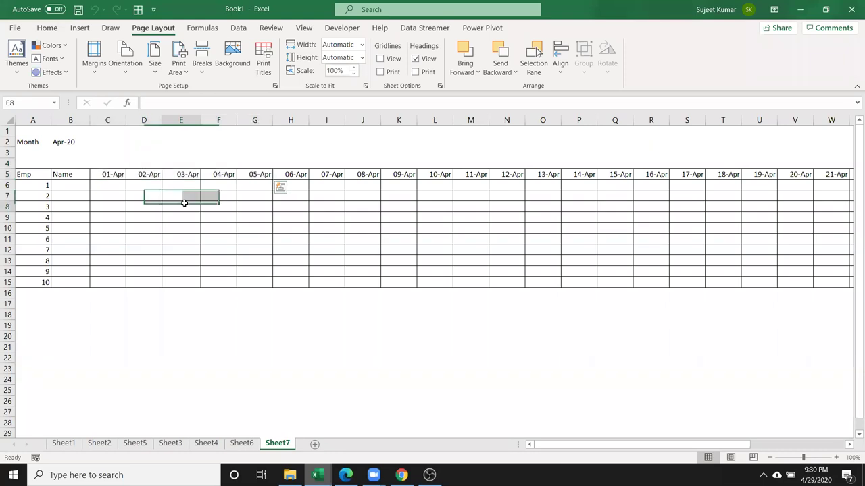
pyautogui.moveTo(109, 184); pyautogui.dragTo(99, 279)
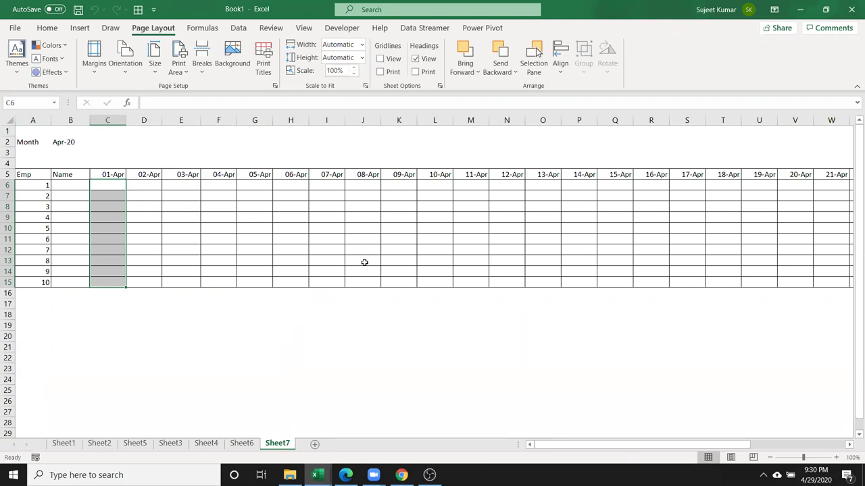
pyautogui.hotkey('alt', 'F11')
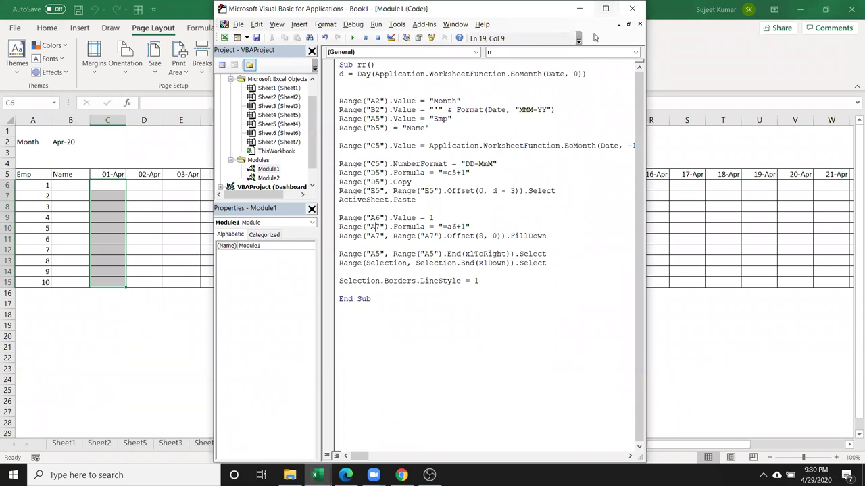
# Check the Month label in A2, then highlight the Formula and Value properties in rr's code.
pyautogui.click(20, 142)
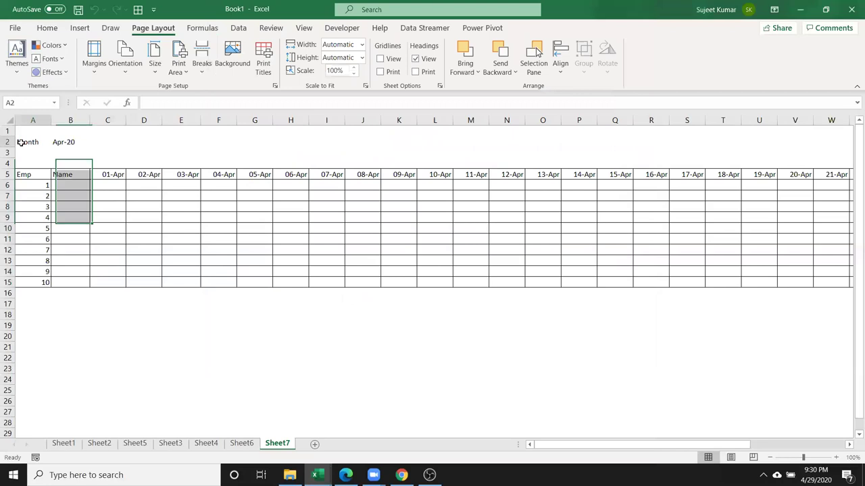
pyautogui.hotkey('alt', 'F11')
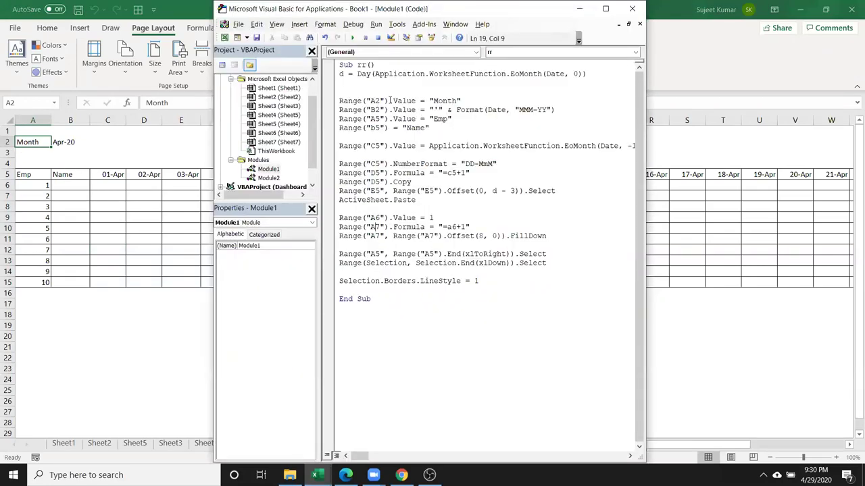
pyautogui.doubleClick(404, 173)
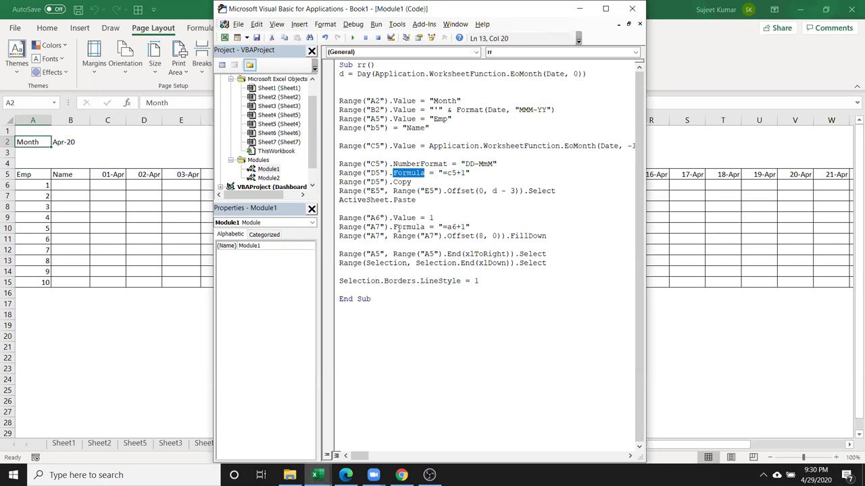
pyautogui.doubleClick(399, 228)
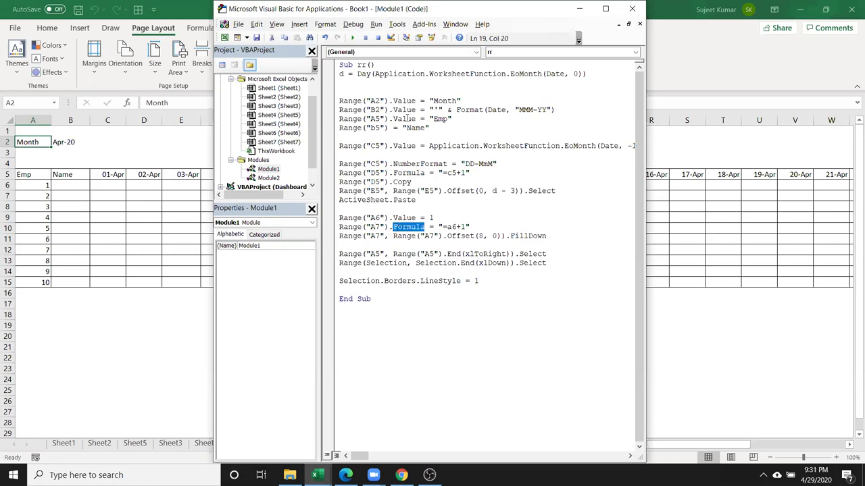
pyautogui.click(407, 101)
pyautogui.doubleClick(408, 101)
pyautogui.click(408, 101)
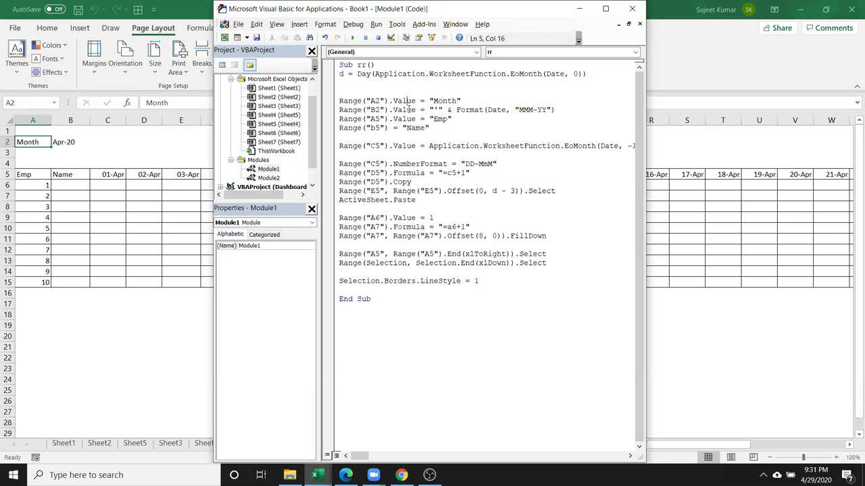
# Mark the Month value assigned to A2 and run the rr macro.
pyautogui.moveTo(420, 100); pyautogui.dragTo(334, 106)
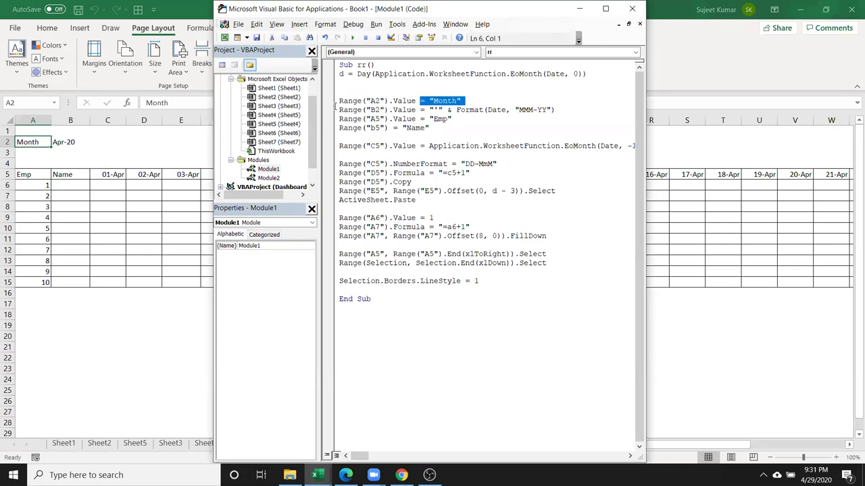
pyautogui.click(443, 100)
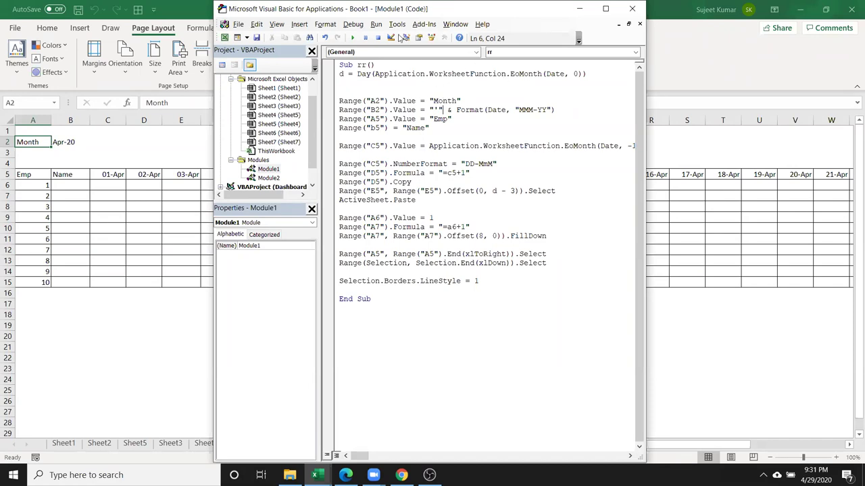
pyautogui.press('F5')
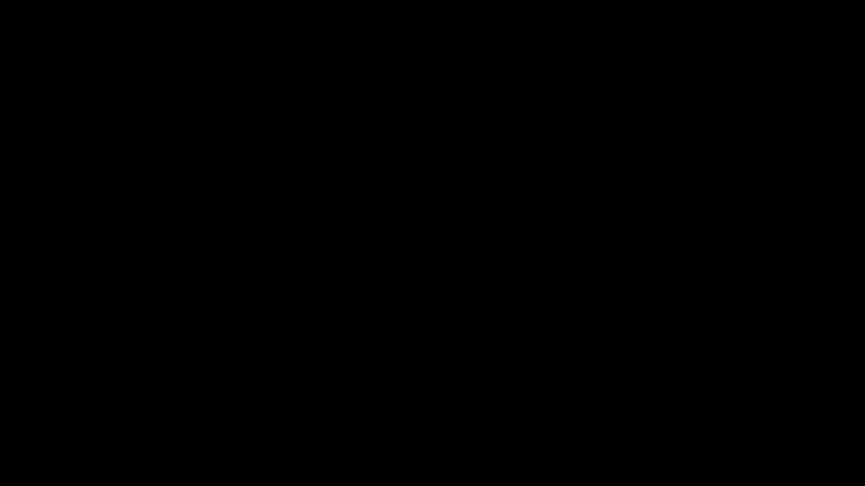